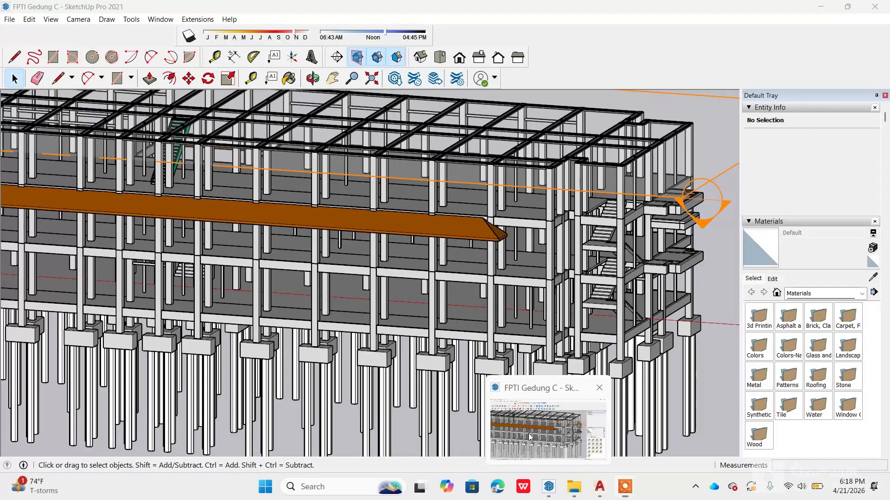
# Examine the FPTI Gedung C building model in SketchUp from the front, the sides and above
pyautogui.click(576, 426)
pyautogui.scroll(-5, 451, 272)
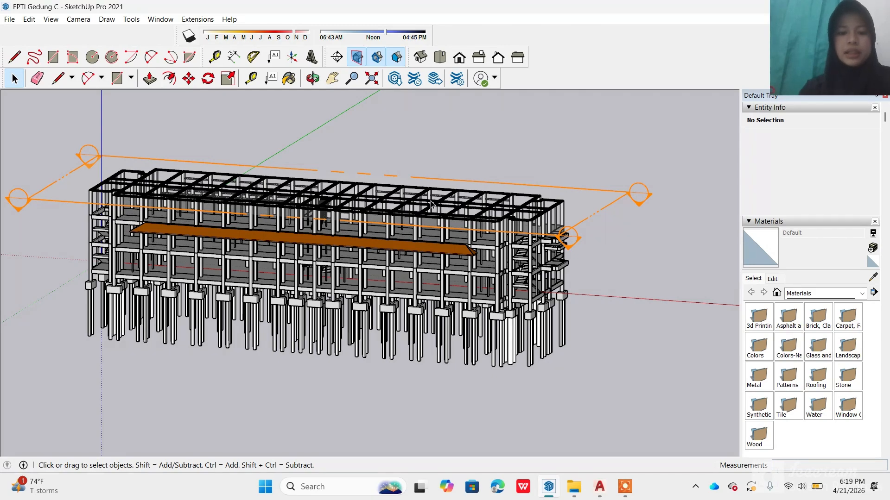
pyautogui.moveTo(388, 241); pyautogui.dragTo(479, 351, button='middle')
pyautogui.scroll(5, 365, 292)
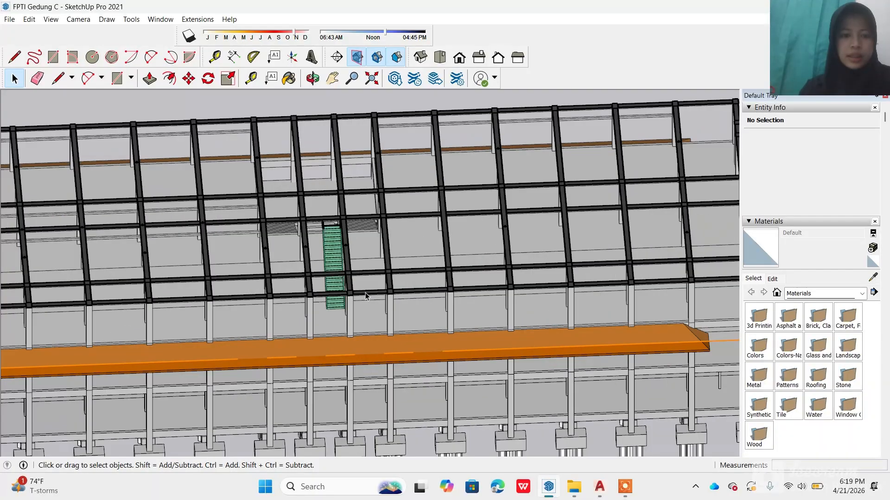
pyautogui.scroll(-6, 274, 203)
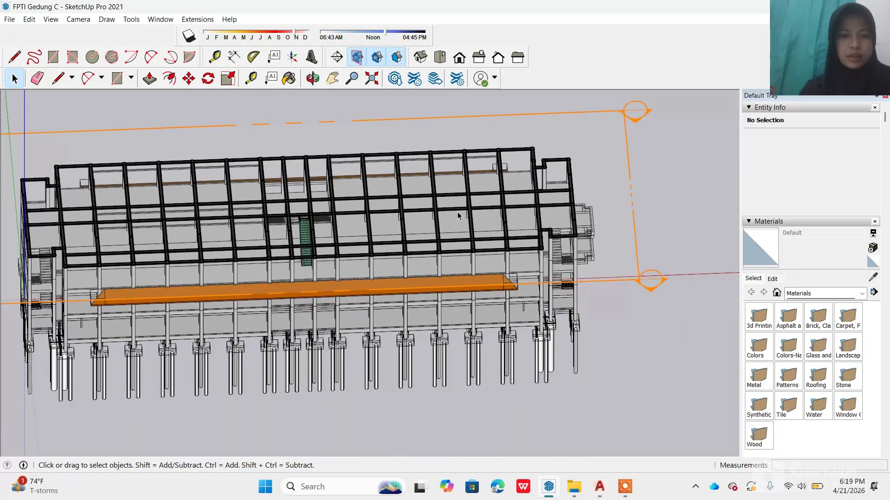
pyautogui.moveTo(458, 216); pyautogui.dragTo(366, 177, button='middle')
pyautogui.scroll(-2, 272, 230)
pyautogui.scroll(3, 272, 230)
pyautogui.scroll(-3, 386, 222)
pyautogui.scroll(2, 227, 291)
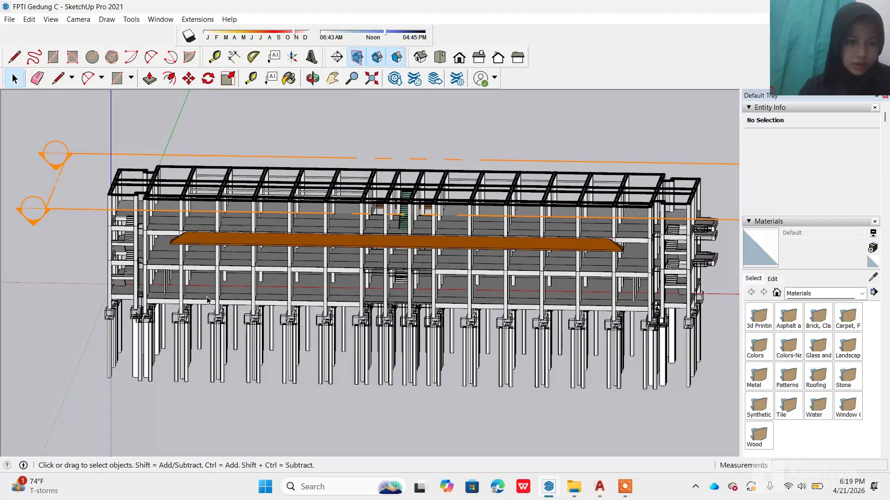
pyautogui.moveTo(224, 213); pyautogui.dragTo(473, 168, button='middle')
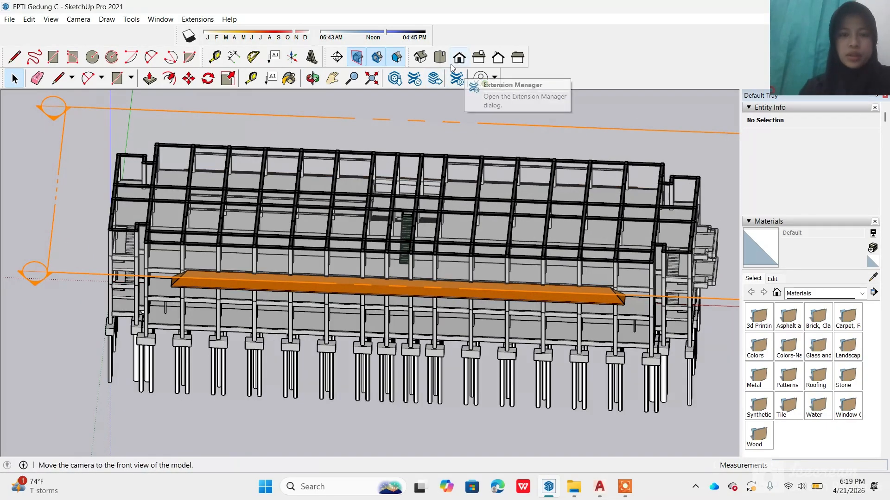
pyautogui.moveTo(415, 178); pyautogui.dragTo(415, 178, button='middle')
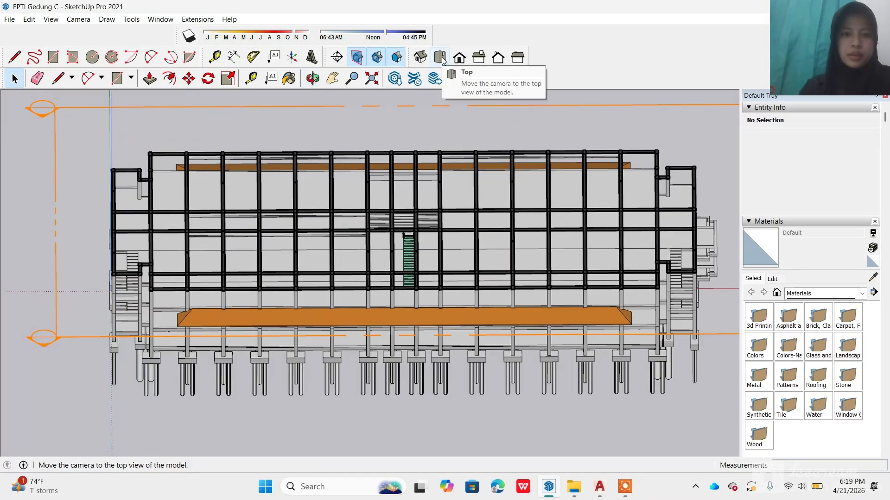
# Show the building model in top view, compare it in perspective, and return the camera to parallel projection
pyautogui.click(440, 57)
pyautogui.scroll(-2, 416, 218)
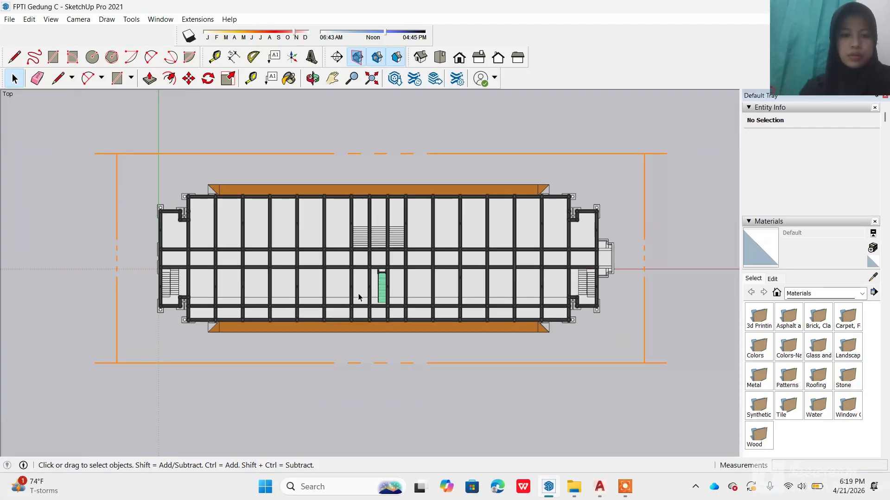
pyautogui.scroll(1, 227, 261)
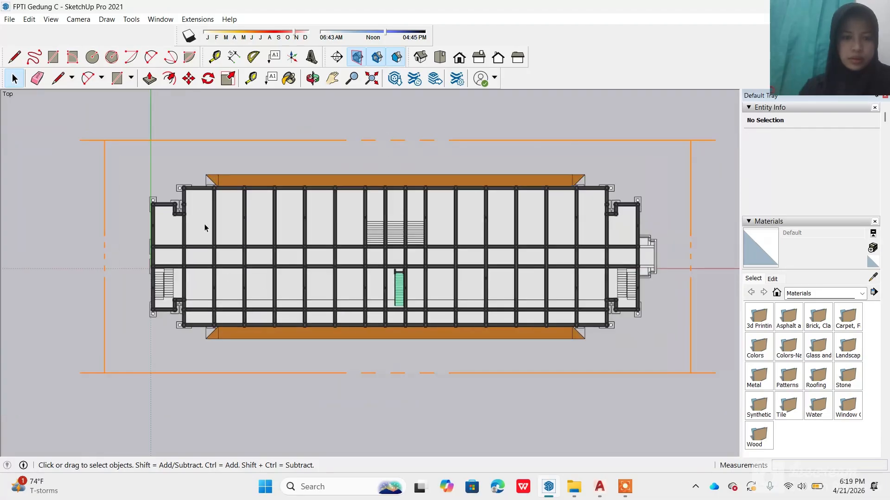
pyautogui.click(78, 19)
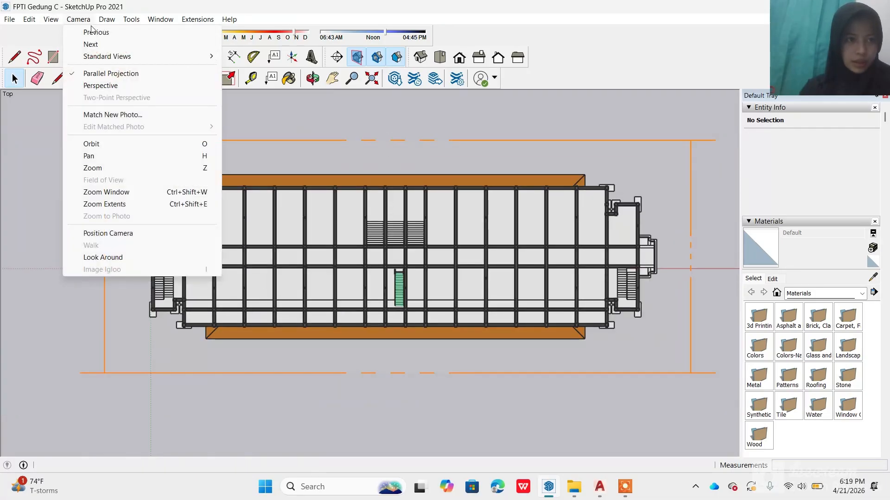
pyautogui.click(114, 85)
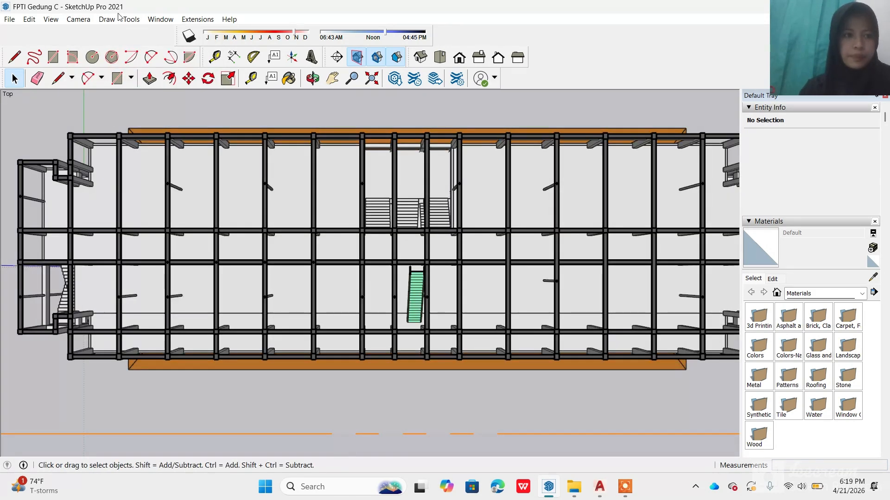
pyautogui.click(78, 19)
pyautogui.click(114, 73)
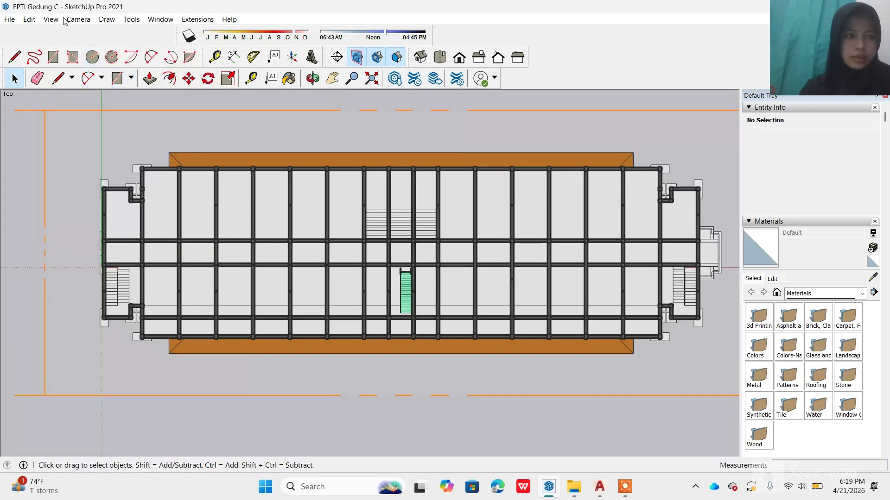
pyautogui.click(14, 19)
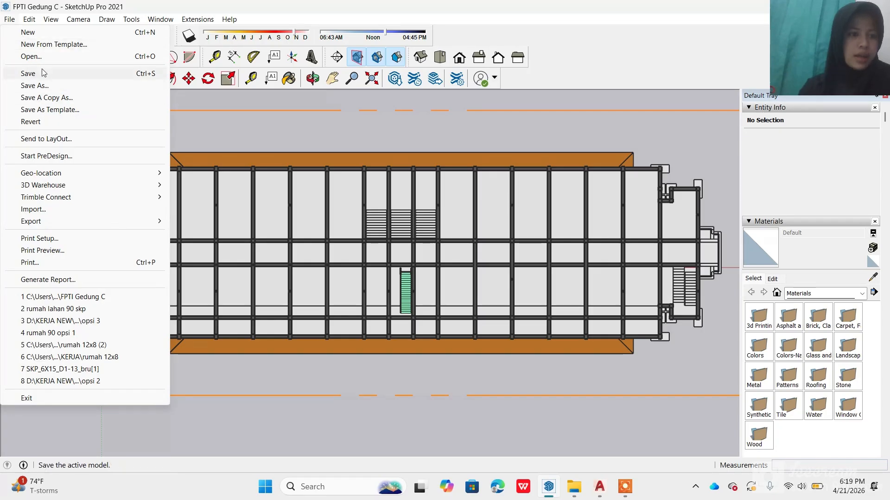
pyautogui.moveTo(155, 224)
pyautogui.click(185, 233)
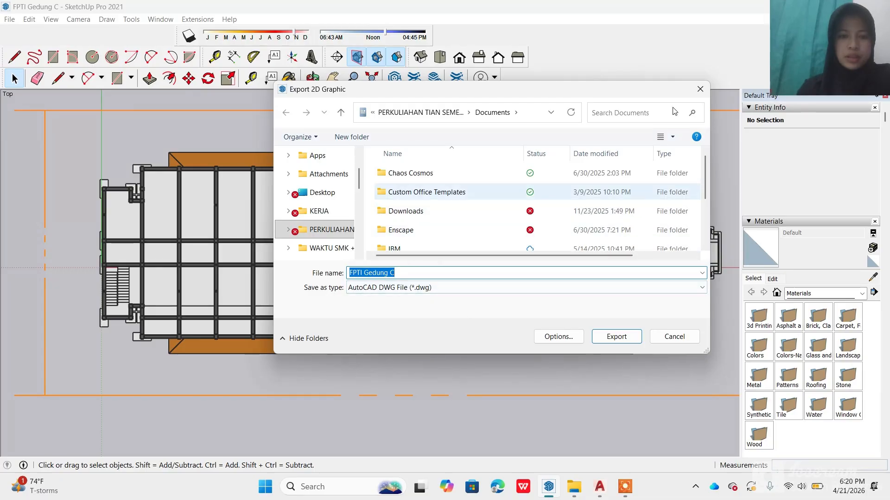
pyautogui.click(700, 90)
# Switch to the bner pond.dwg drawing in AutoCAD and turn its tilted 3D view to the north-up top view
pyautogui.moveTo(605, 495)
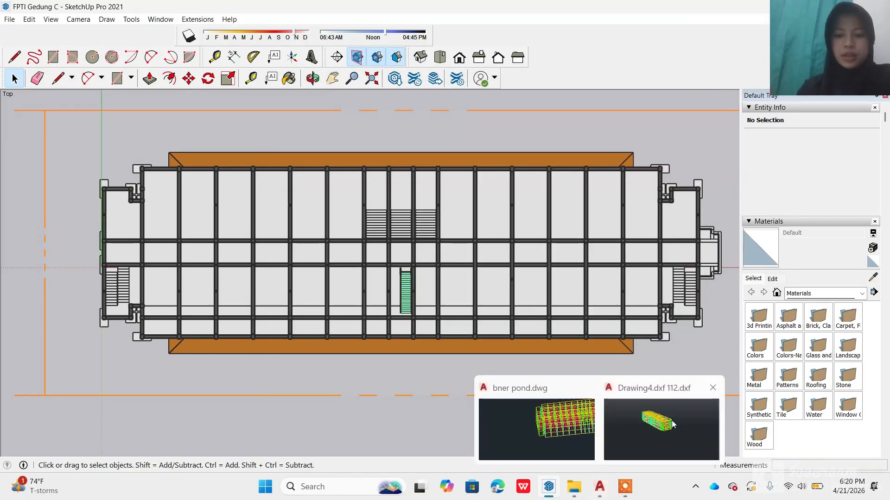
pyautogui.moveTo(507, 424)
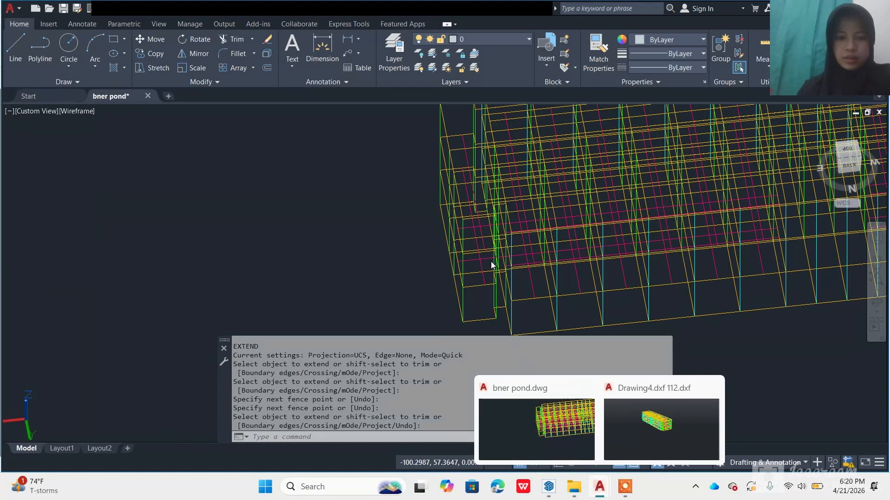
pyautogui.click(519, 424)
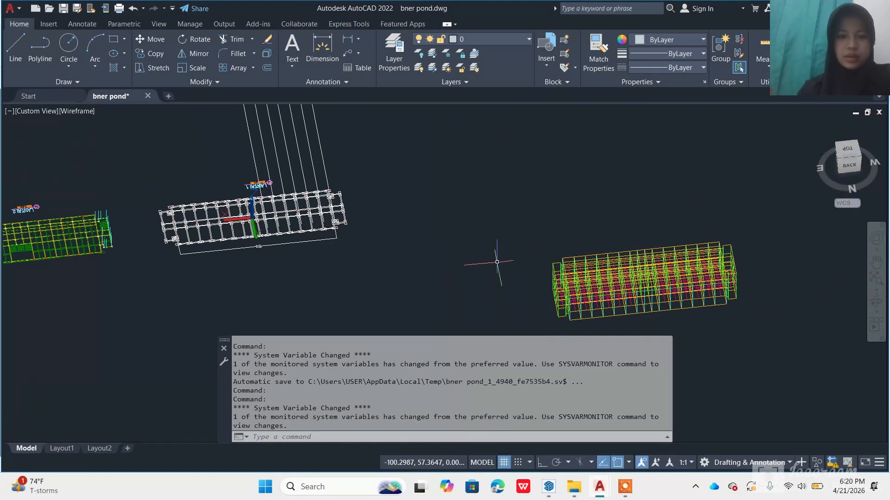
pyautogui.scroll(-3, 497, 262)
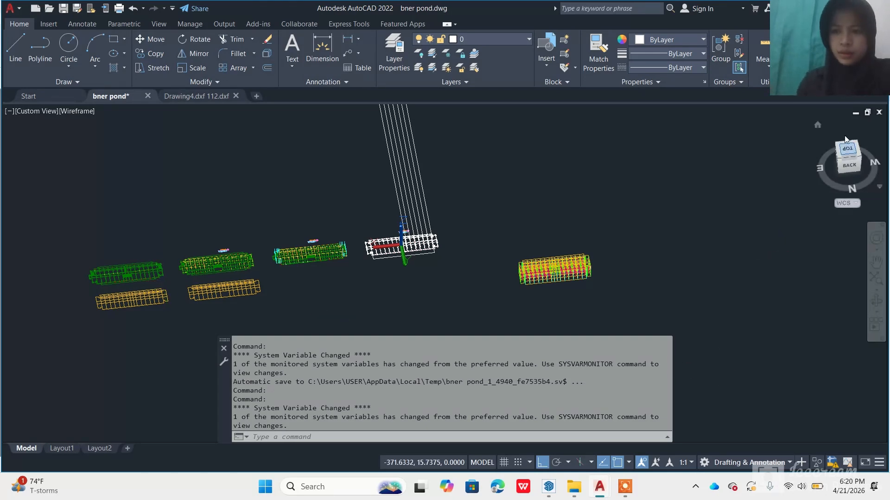
pyautogui.click(857, 176)
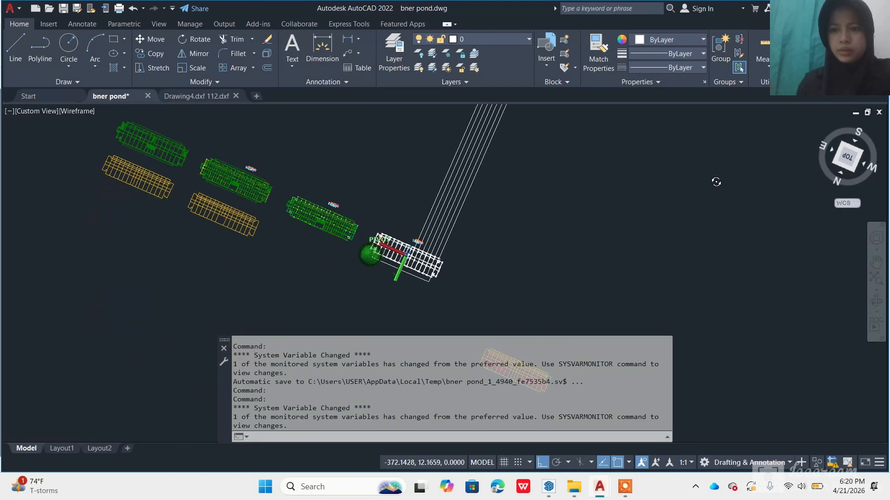
pyautogui.click(857, 155)
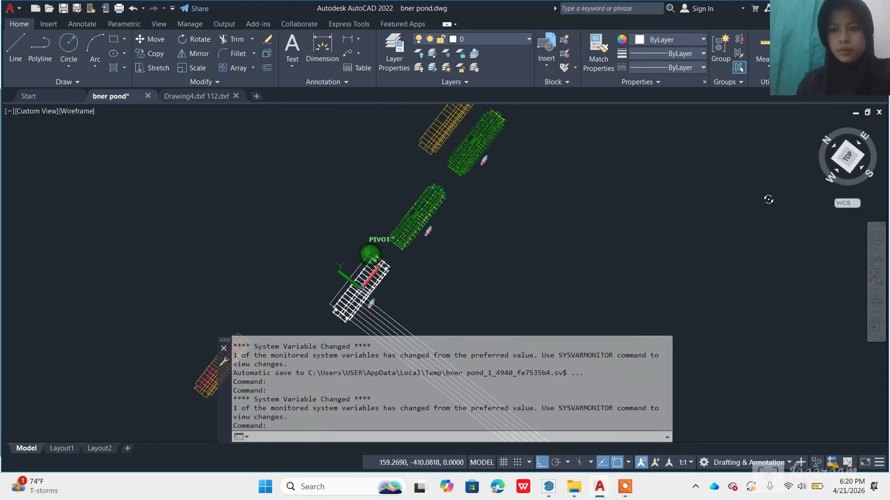
pyautogui.scroll(6, 338, 245)
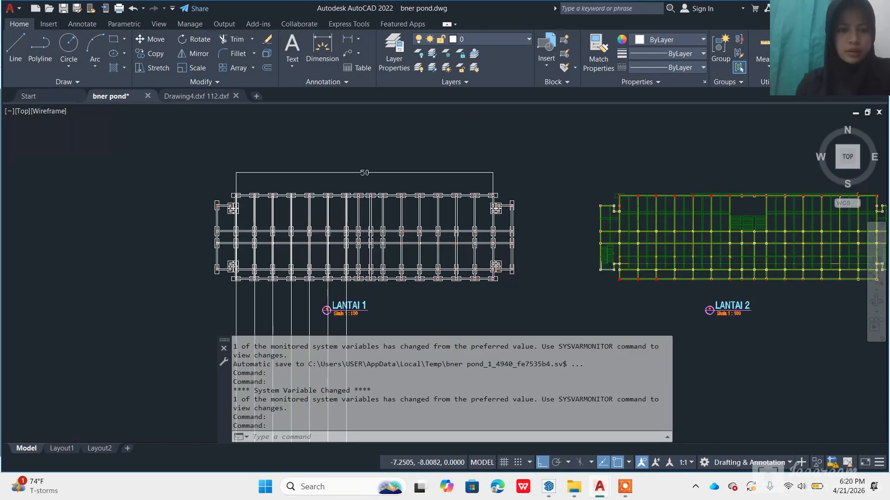
# Examine the column positions and beam grid of the LANTAI 2 floor plan, selecting the grid to highlight it
pyautogui.scroll(5, 637, 204)
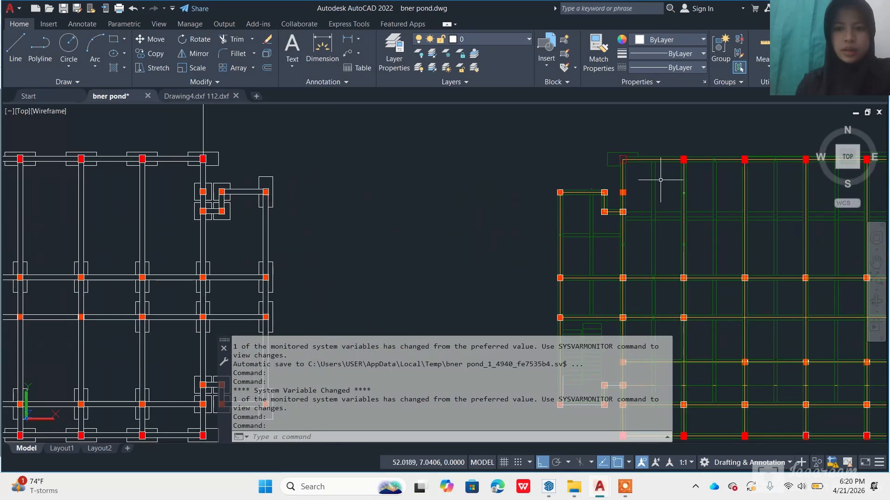
pyautogui.scroll(4, 526, 184)
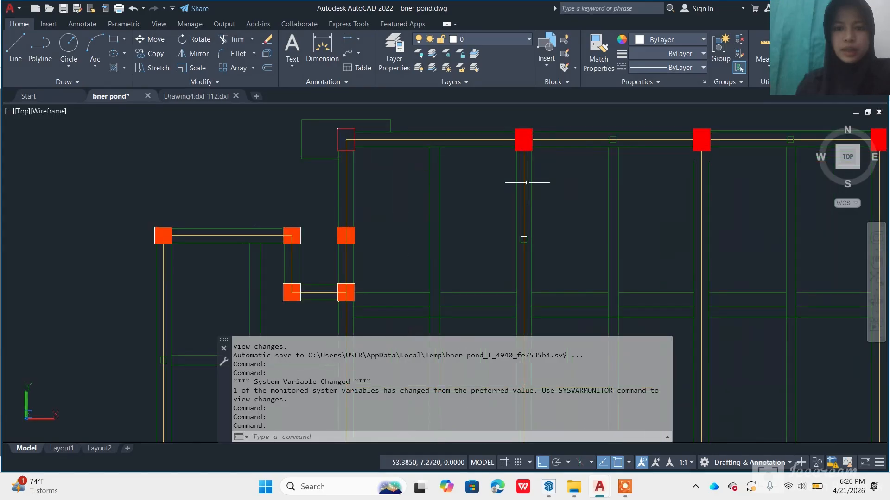
pyautogui.click(523, 168)
pyautogui.scroll(-8, 507, 160)
pyautogui.scroll(2, 539, 218)
pyautogui.moveTo(540, 226); pyautogui.dragTo(339, 222, button='middle')
pyautogui.scroll(-4, 351, 194)
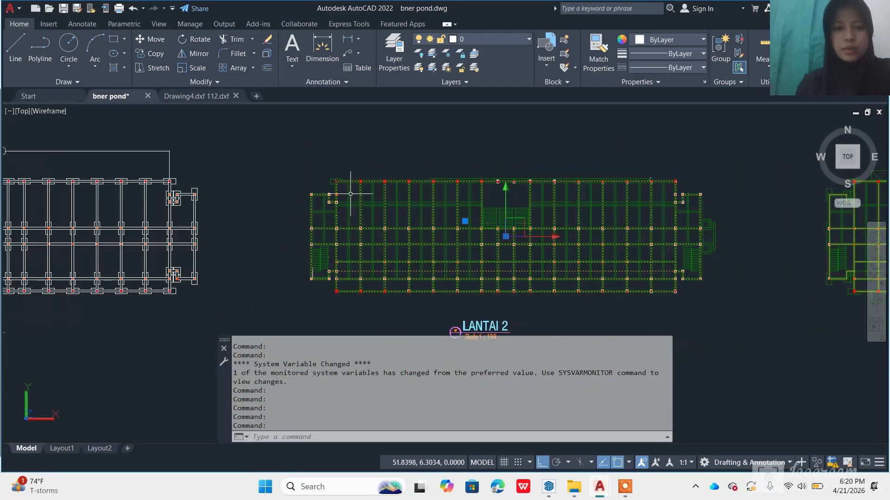
pyautogui.scroll(6, 352, 195)
pyautogui.scroll(-7, 364, 159)
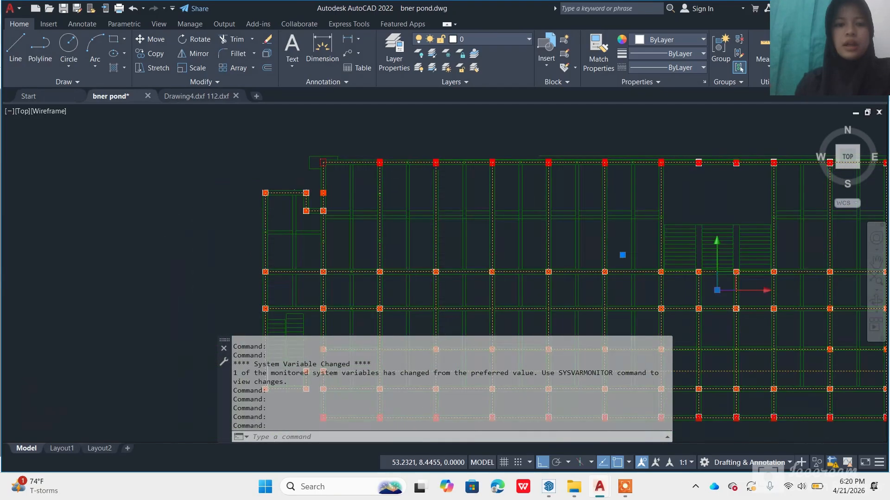
pyautogui.moveTo(534, 245); pyautogui.dragTo(408, 250, button='middle')
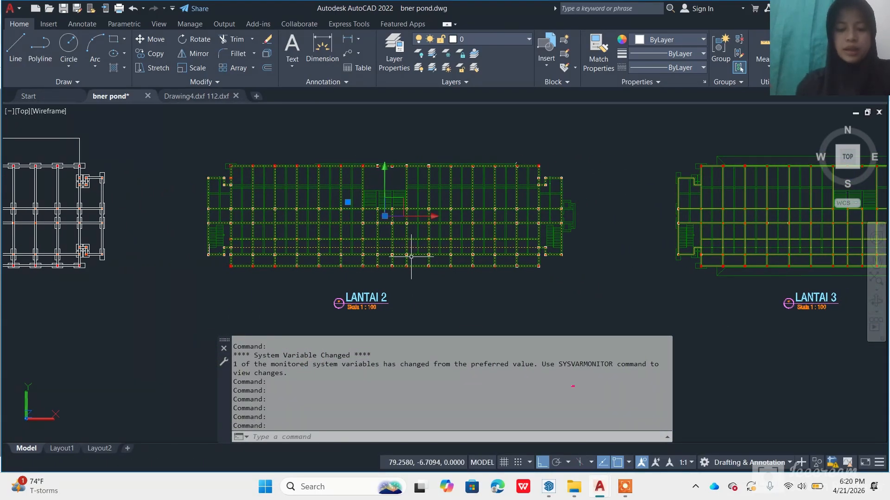
# Draw two vertical construction lines through the first two columns on the upper-left edge of the LANTAI 2 plan
pyautogui.press('Return')
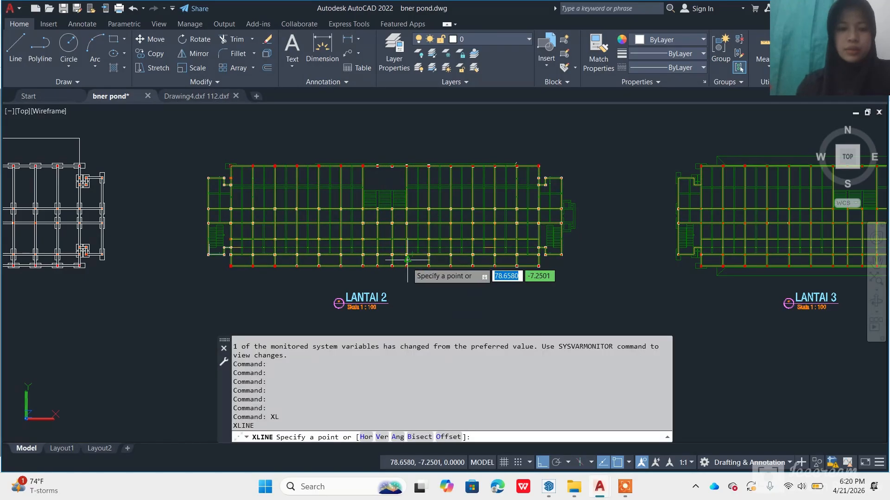
pyautogui.write('v')
pyautogui.press('Return')
pyautogui.scroll(6, 250, 189)
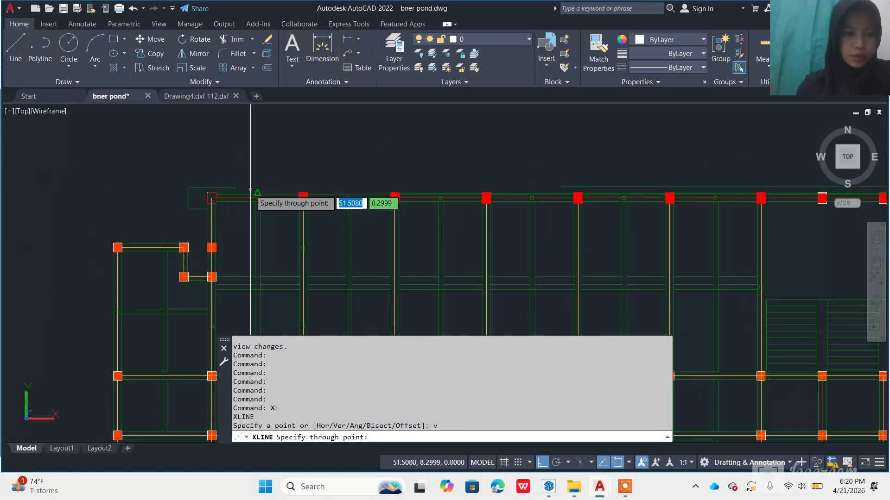
pyautogui.scroll(3, 250, 190)
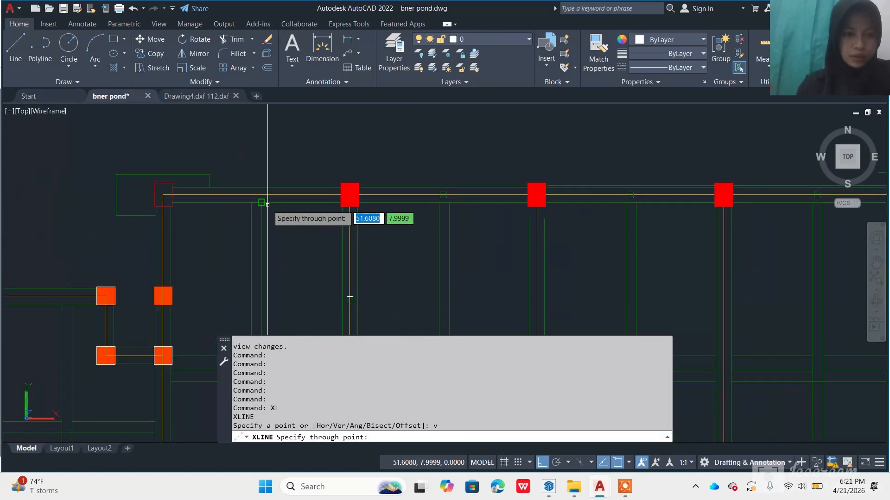
pyautogui.click(163, 197)
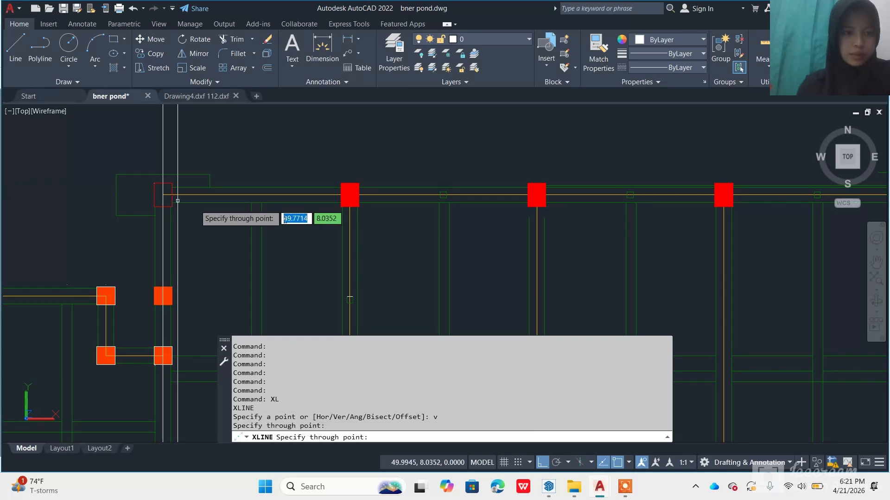
pyautogui.click(349, 207)
pyautogui.press('Escape')
pyautogui.scroll(-8, 333, 194)
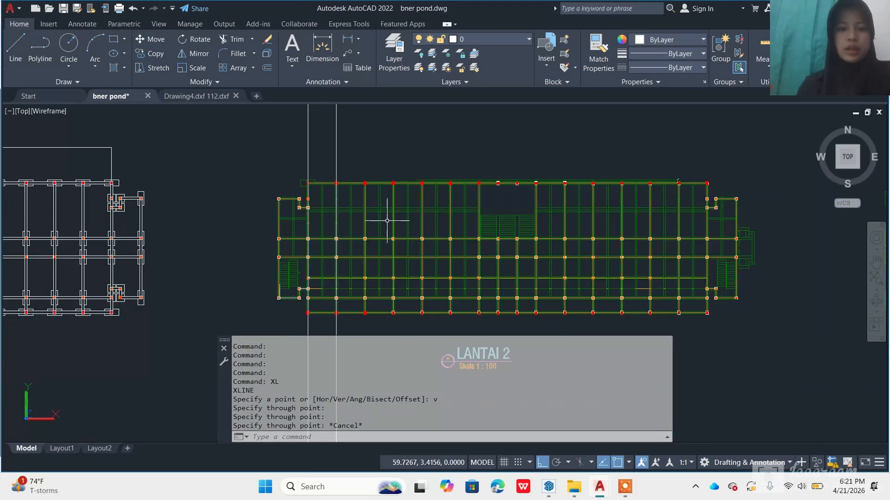
# Trim away the parts of both vertical construction lines that extend above the LANTAI 2 plan
pyautogui.scroll(3, 353, 220)
pyautogui.scroll(-3, 354, 224)
pyautogui.scroll(4, 307, 234)
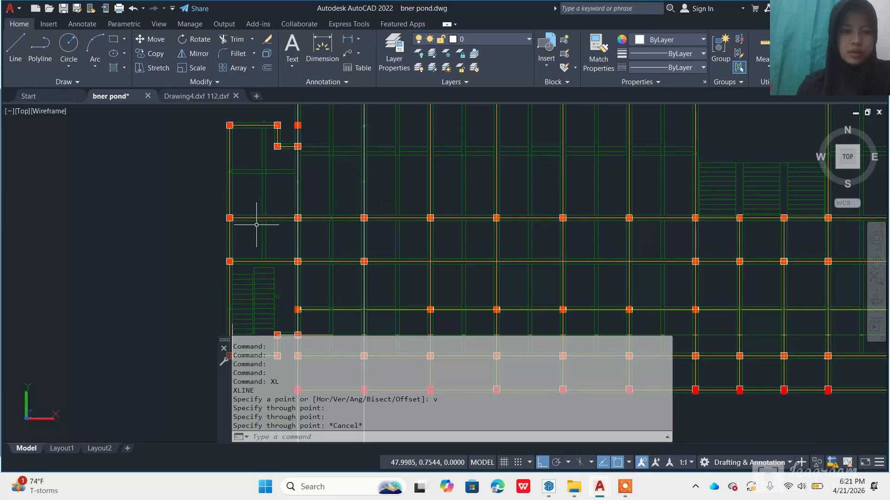
pyautogui.scroll(-5, 328, 200)
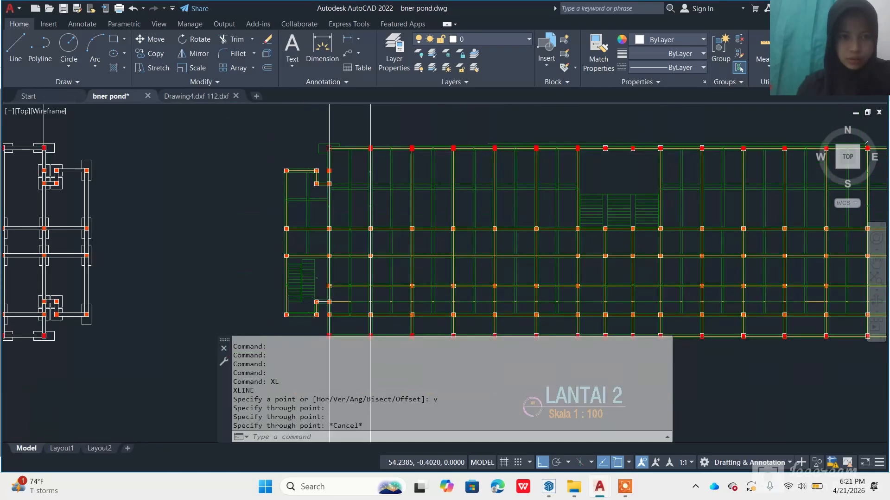
pyautogui.scroll(1, 348, 169)
pyautogui.write('tr')
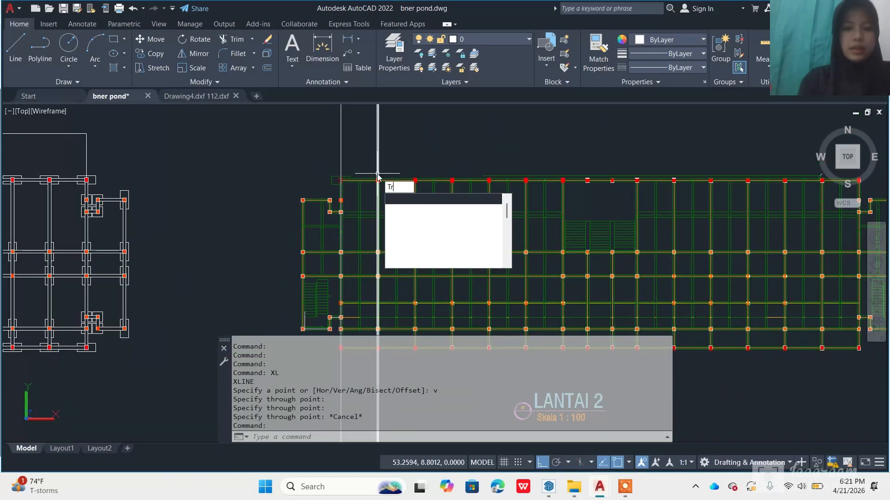
pyautogui.press('Return')
pyautogui.click(393, 164)
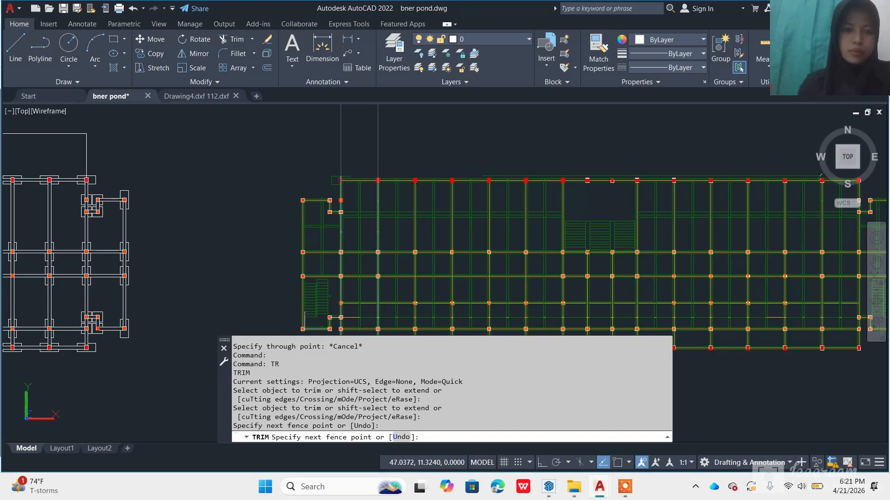
pyautogui.click(316, 147)
pyautogui.scroll(-2, 315, 146)
pyautogui.press('Escape')
# Erase what remains of the two trimmed construction lines on the LANTAI 2 plan
pyautogui.click(378, 307)
pyautogui.click(331, 301)
pyautogui.press('Delete')
pyautogui.scroll(-3, 331, 249)
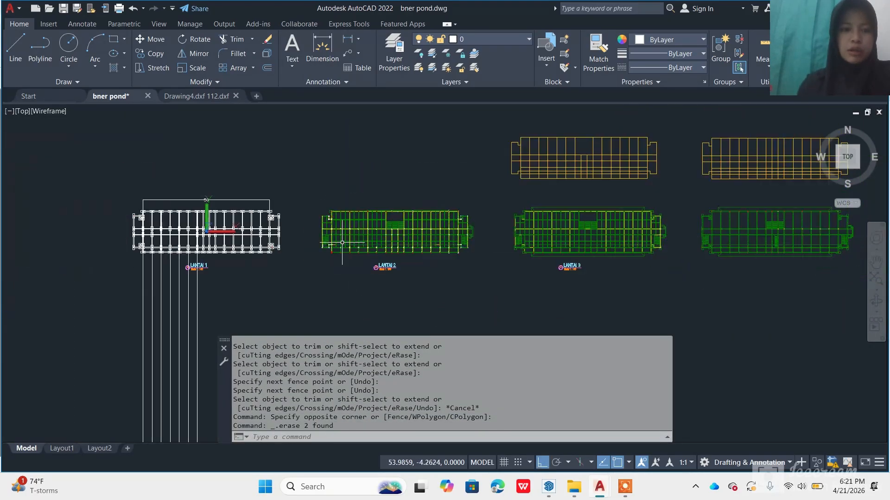
# Examine the column positions and beam grid of the LANTAI 3 floor plan
pyautogui.moveTo(462, 214)
pyautogui.mouseDown(button='middle')
pyautogui.moveTo(358, 216)
pyautogui.moveTo(361, 233)
pyautogui.mouseUp(button='middle')
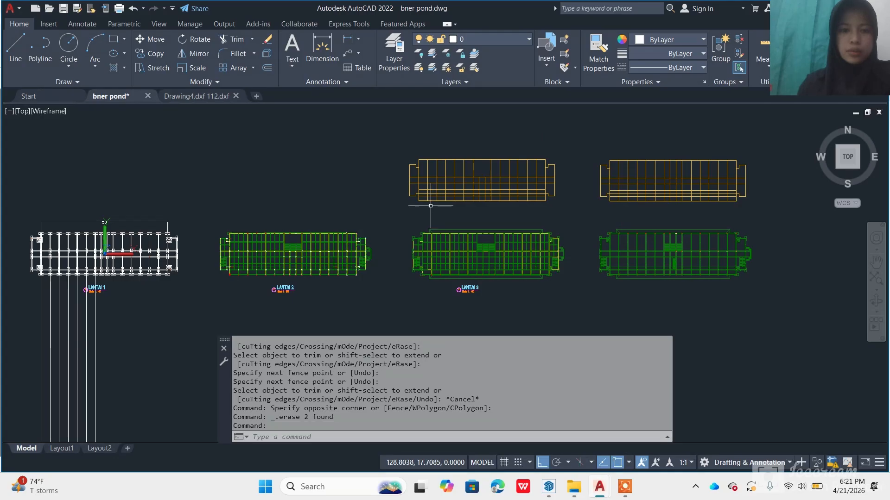
pyautogui.scroll(2, 447, 186)
pyautogui.scroll(5, 451, 250)
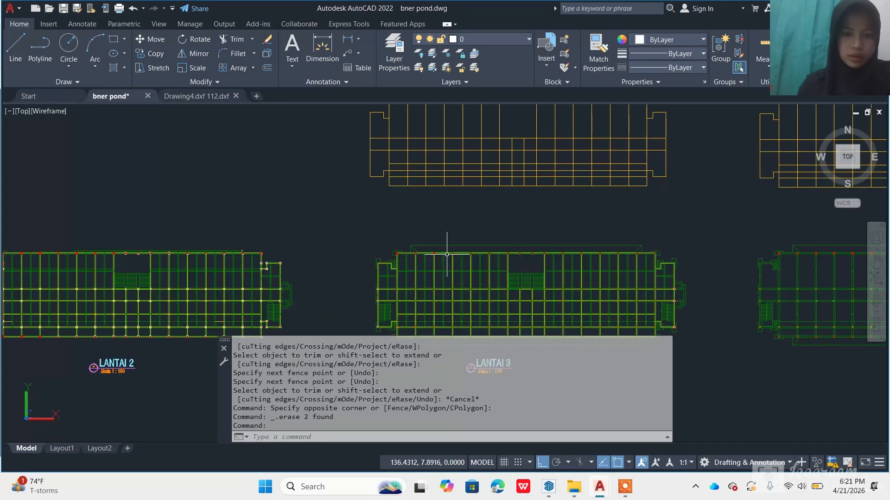
pyautogui.scroll(-2, 463, 243)
pyautogui.scroll(3, 480, 236)
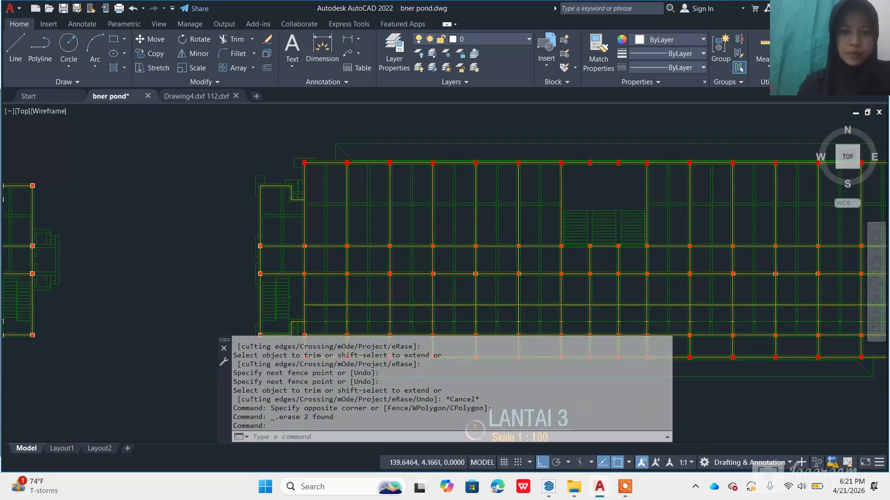
pyautogui.scroll(4, 463, 218)
pyautogui.click(465, 221)
pyautogui.press('Escape')
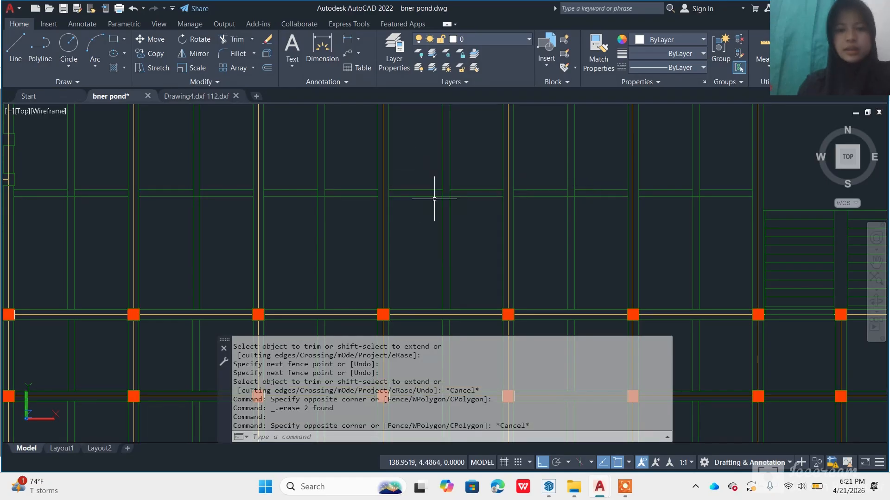
pyautogui.scroll(-6, 452, 227)
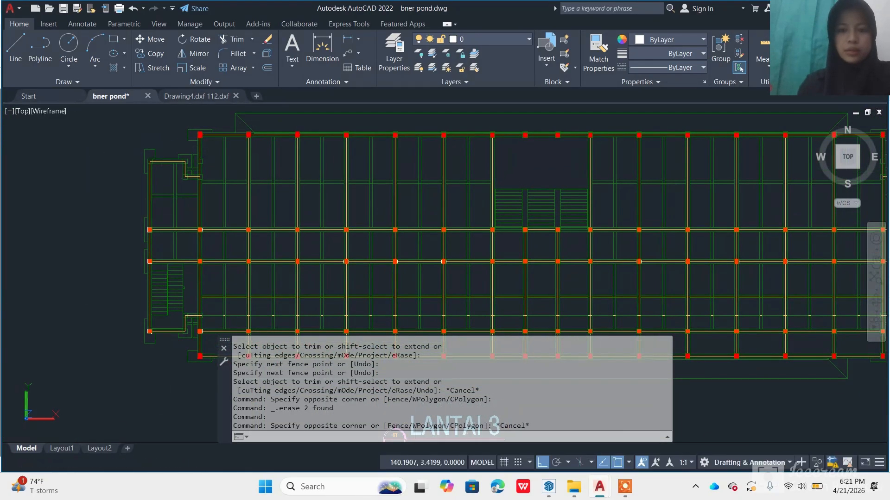
# Turn off the din layer so the green wall linework is hidden on all floor plans
pyautogui.click(480, 40)
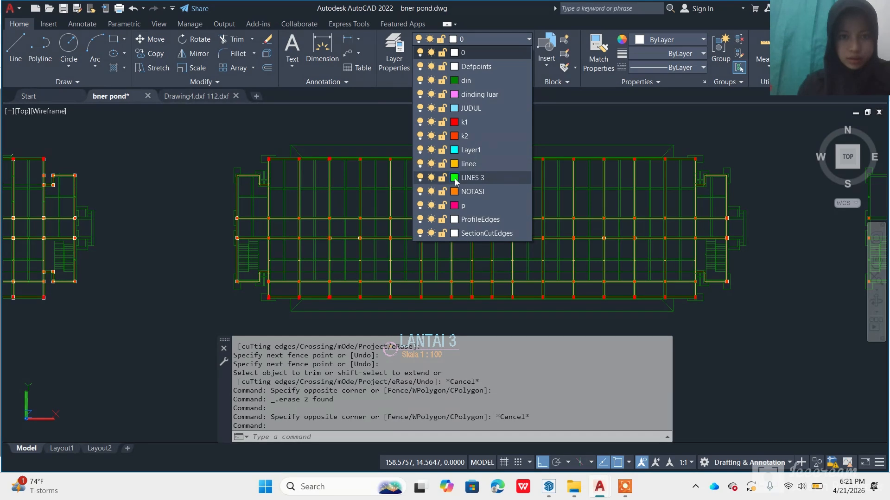
pyautogui.click(420, 179)
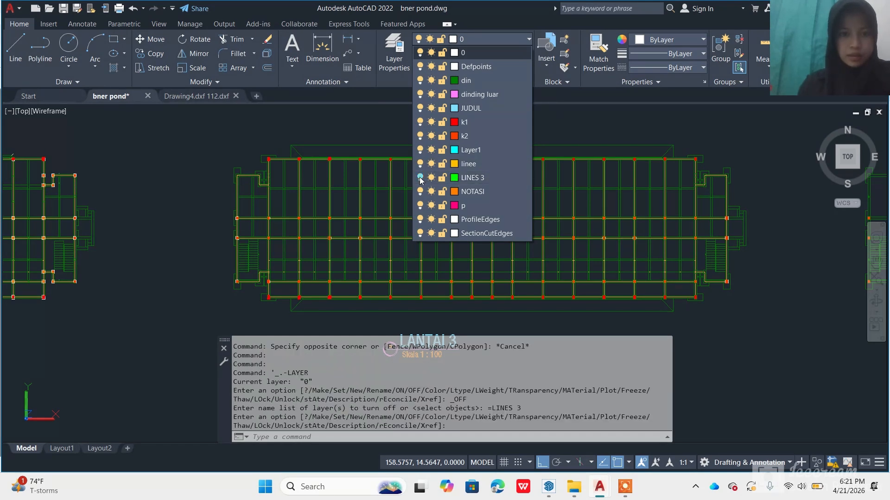
pyautogui.click(421, 179)
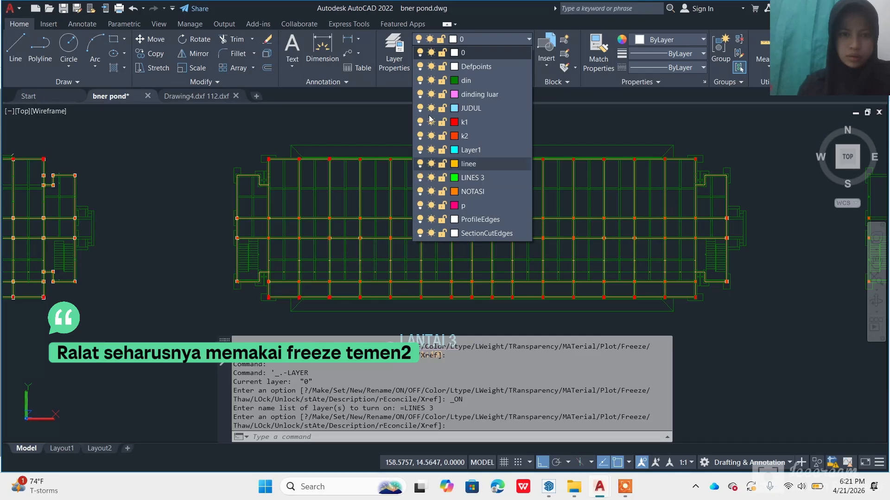
pyautogui.click(420, 81)
pyautogui.scroll(-4, 363, 238)
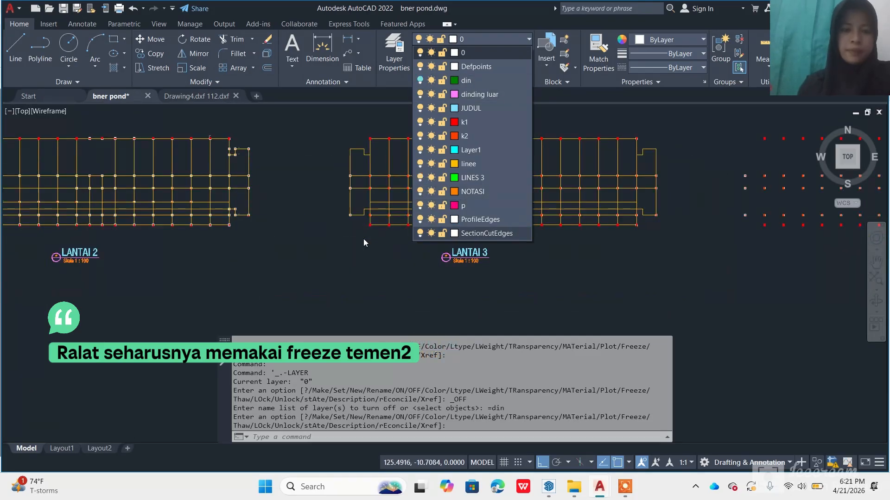
# Examine the columns and beam grids of the LANTAI 1, LANTAI 2 and LANTAI 3 plans and the unlabelled plans beside them
pyautogui.scroll(3, 392, 228)
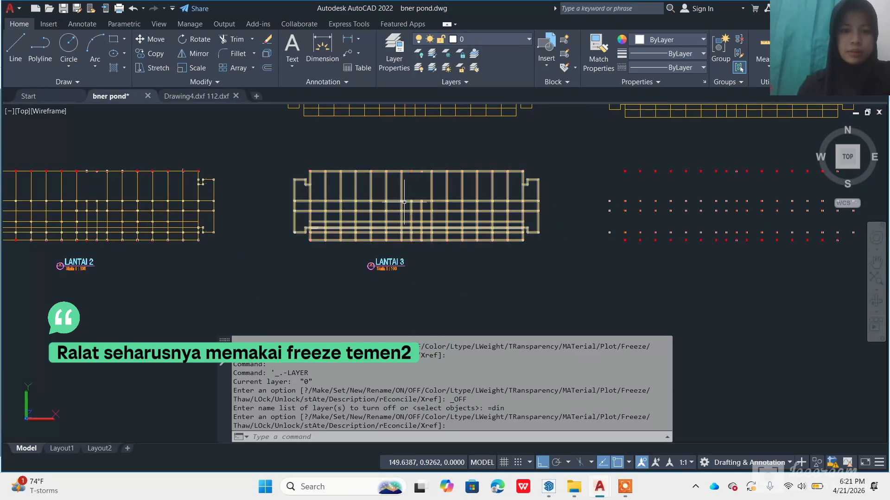
pyautogui.scroll(-3, 425, 208)
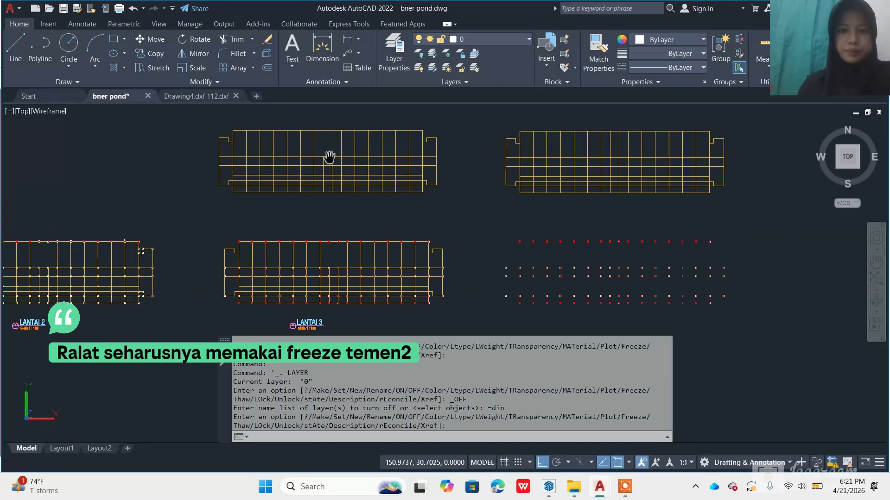
pyautogui.scroll(-3, 326, 163)
pyautogui.moveTo(446, 219)
pyautogui.mouseDown(button='middle')
pyautogui.moveTo(444, 232)
pyautogui.moveTo(621, 193)
pyautogui.mouseUp(button='middle')
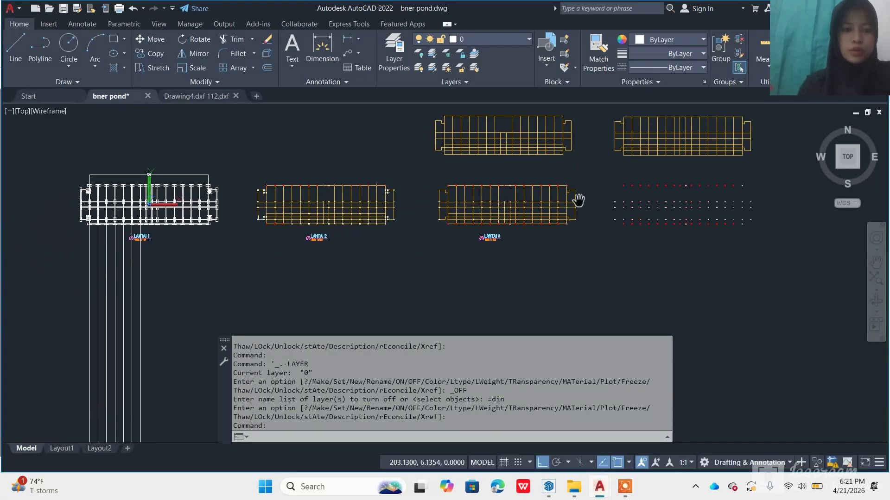
pyautogui.scroll(2, 149, 203)
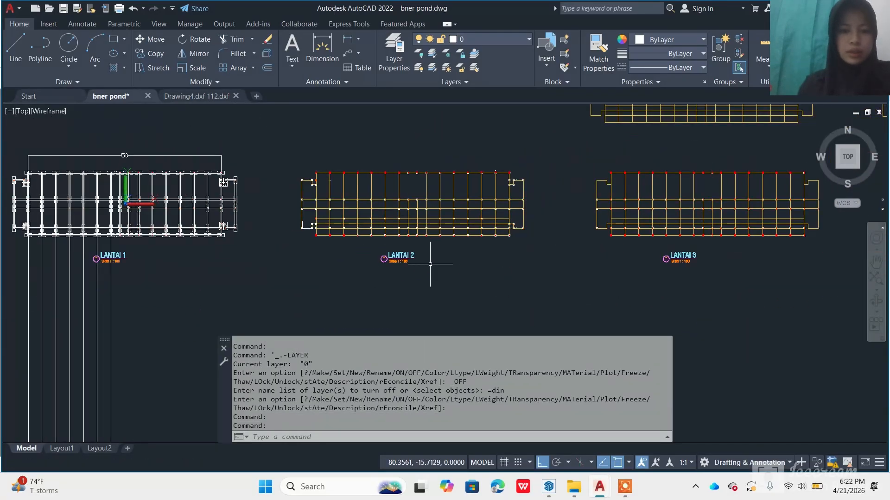
pyautogui.moveTo(430, 264); pyautogui.dragTo(217, 245, button='middle')
pyautogui.scroll(-4, 217, 245)
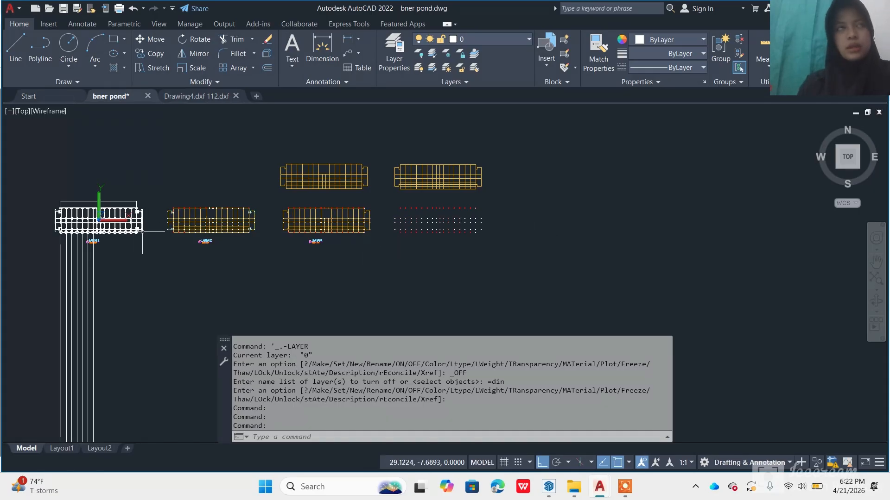
pyautogui.scroll(1, 86, 239)
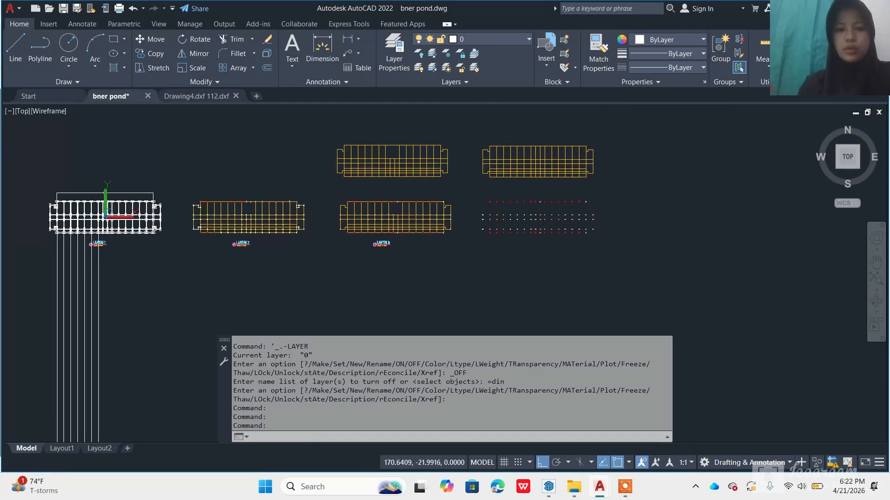
pyautogui.moveTo(431, 259); pyautogui.dragTo(273, 243, button='middle')
pyautogui.moveTo(417, 222); pyautogui.dragTo(318, 245, button='middle')
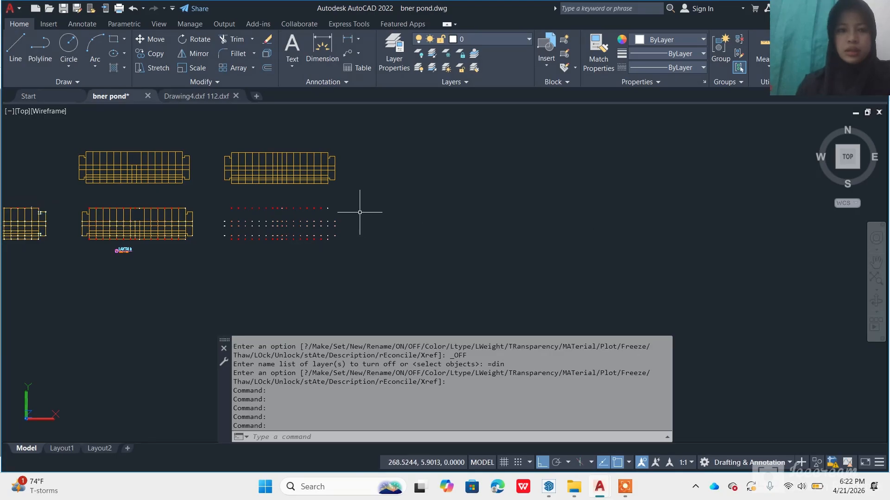
pyautogui.scroll(-4, 360, 212)
pyautogui.scroll(3, 233, 187)
pyautogui.scroll(-4, 225, 199)
pyautogui.moveTo(270, 199); pyautogui.dragTo(352, 213, button='middle')
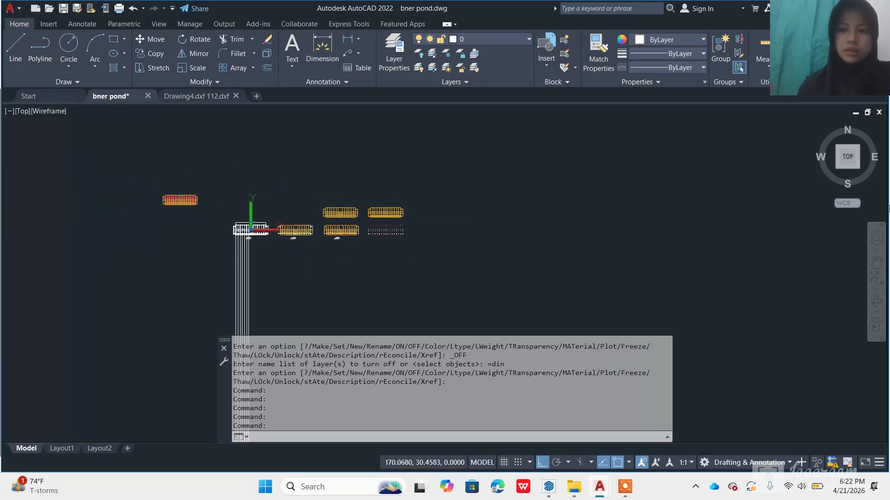
# Orbit the drawing into a 3D view from the back that shows the multi-storey wireframe building frame
pyautogui.click(876, 301)
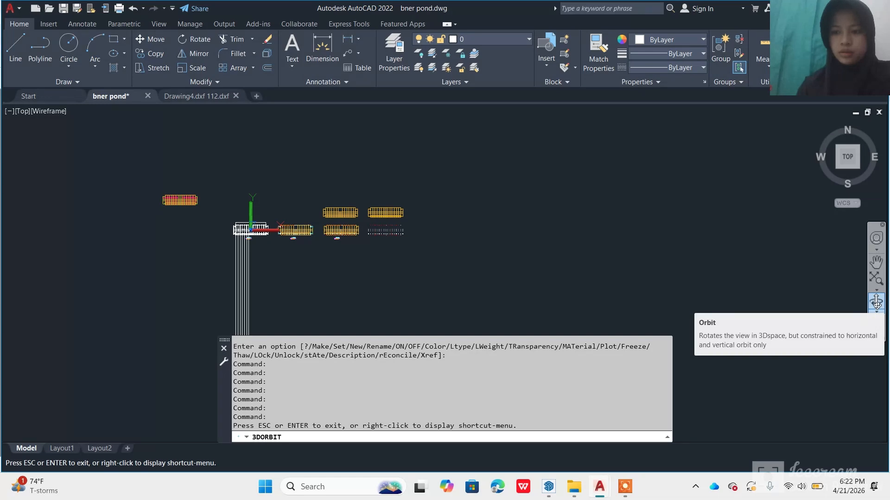
pyautogui.click(876, 304)
pyautogui.moveTo(287, 223); pyautogui.dragTo(285, 112)
pyautogui.scroll(10, 151, 215)
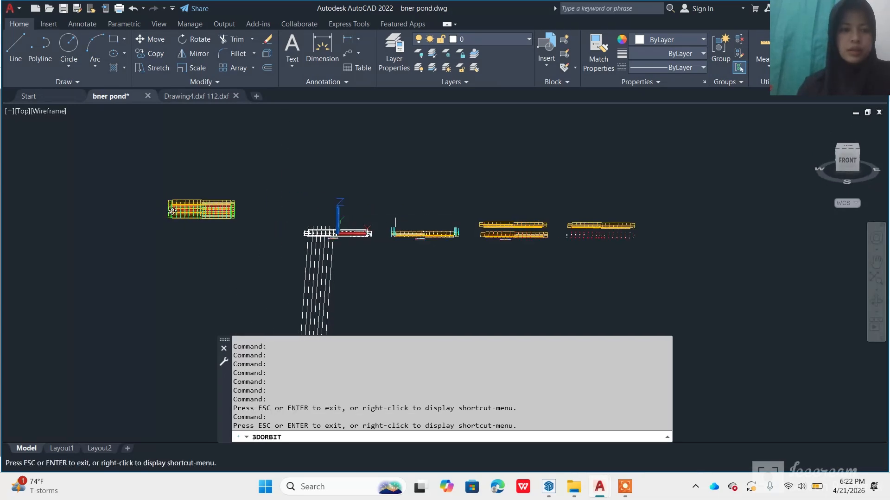
pyautogui.moveTo(195, 226); pyautogui.dragTo(433, 239)
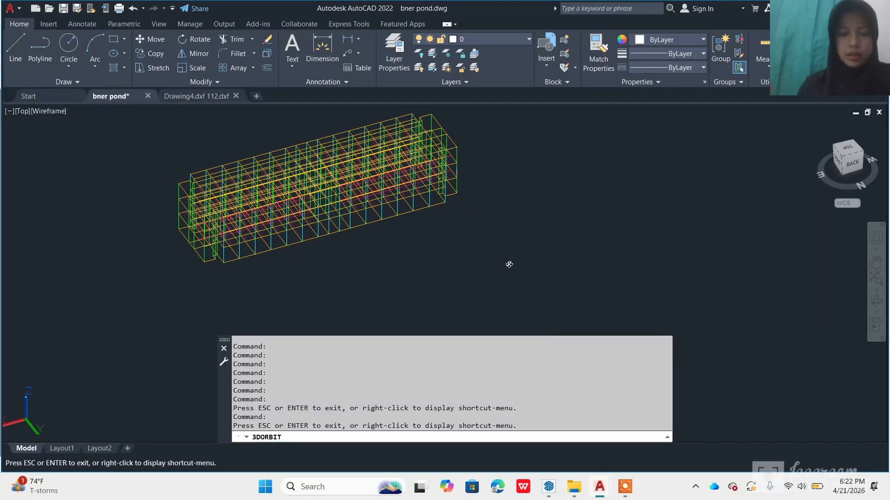
pyautogui.press('Escape')
pyautogui.write('L')
pyautogui.press('Return')
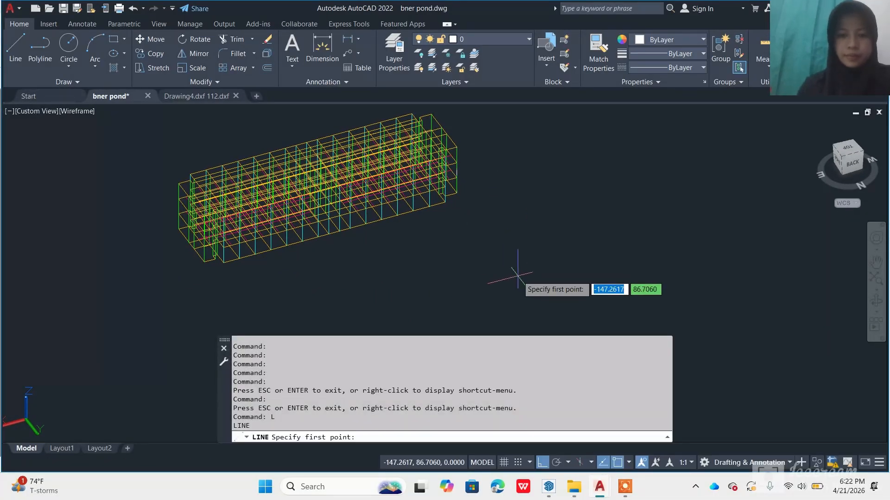
pyautogui.click(520, 277)
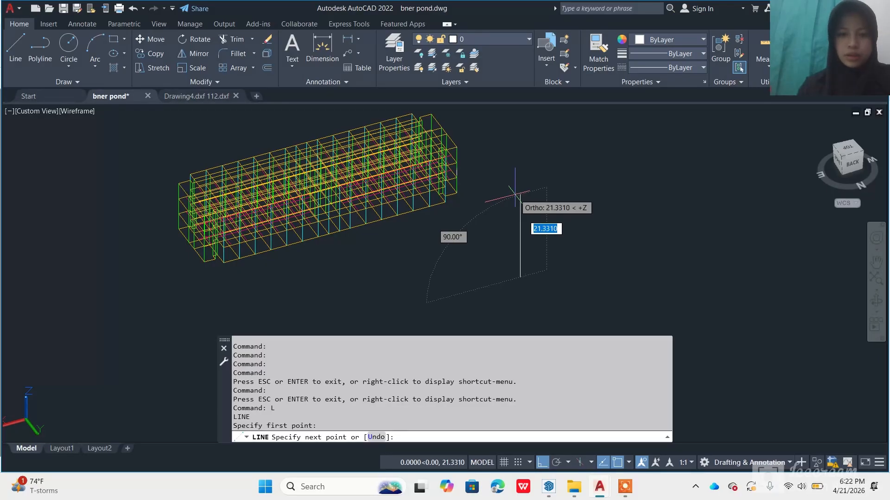
pyautogui.press('Escape')
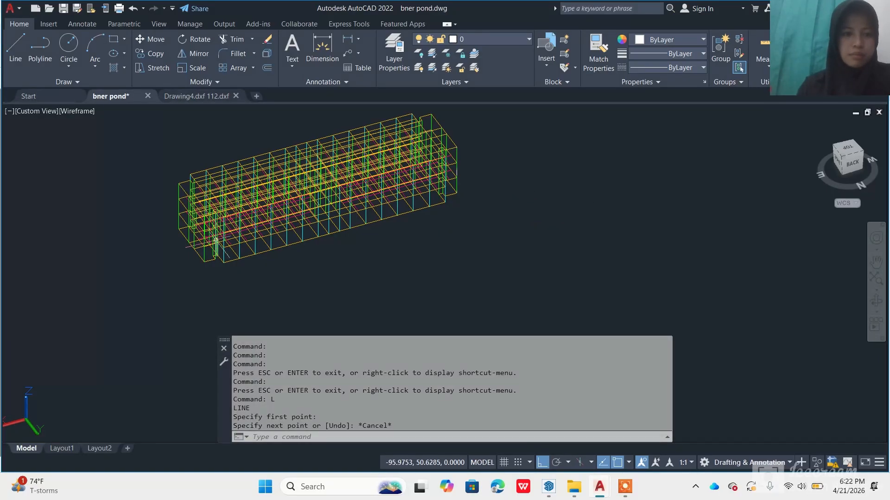
# Examine the columns and beams at the near corner of the 3D building frame
pyautogui.scroll(5, 231, 245)
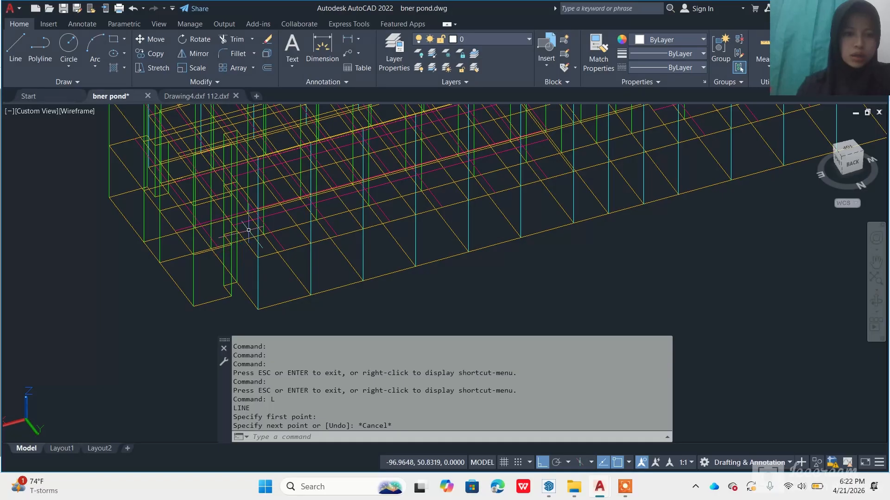
pyautogui.scroll(-2, 257, 231)
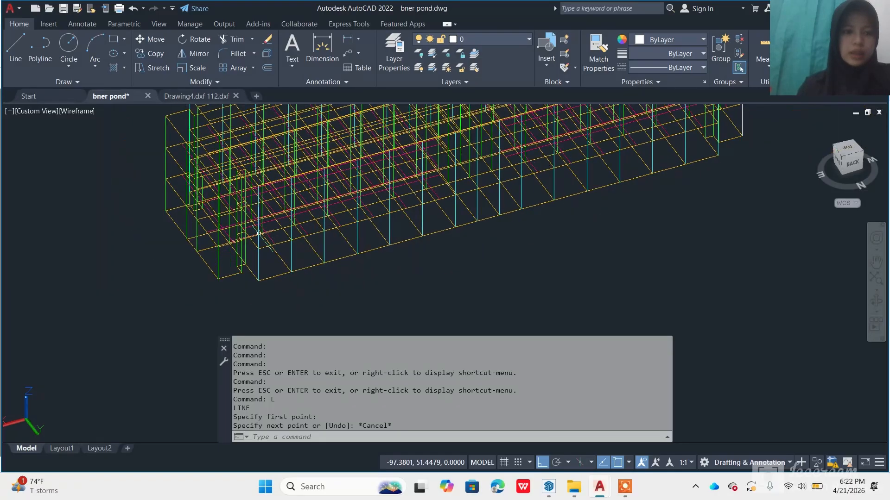
pyautogui.scroll(-4, 327, 211)
pyautogui.scroll(7, 331, 210)
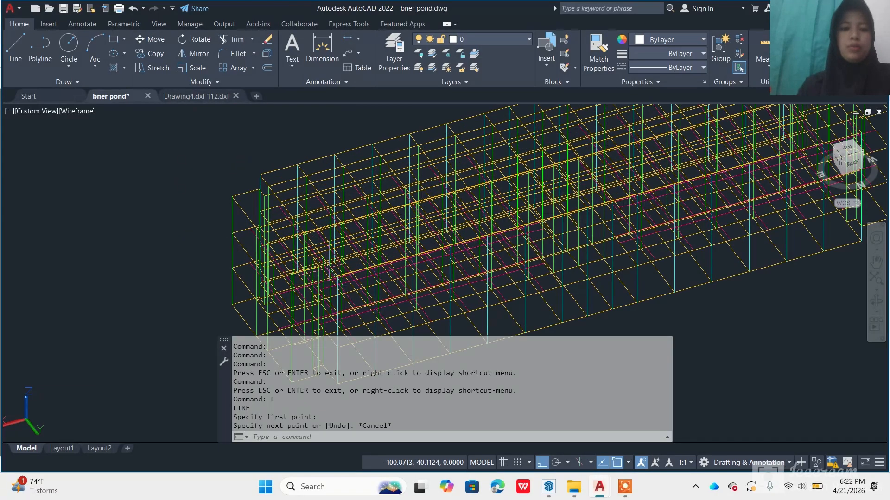
pyautogui.scroll(-3, 330, 210)
pyautogui.scroll(3, 329, 241)
pyautogui.scroll(-6, 328, 261)
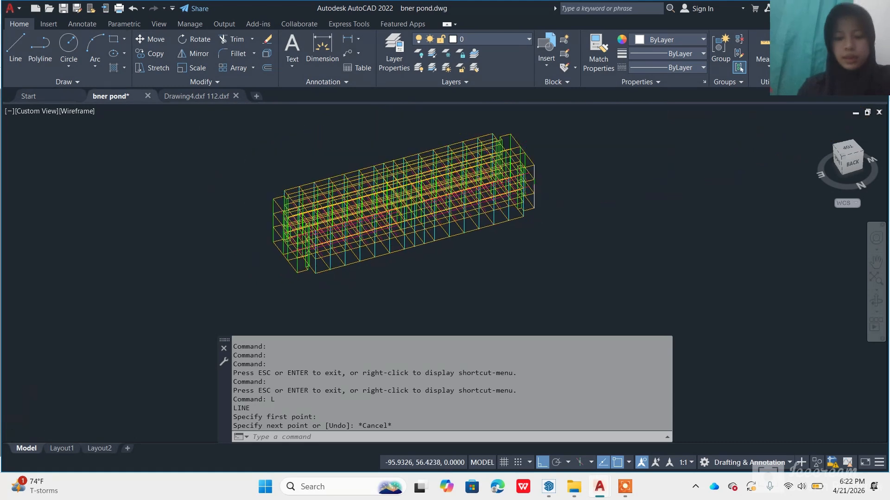
# Draw a vertical line 4.5 units long in the Z direction in the empty space beside the 3D frame
pyautogui.write('l')
pyautogui.press('Return')
pyautogui.click(506, 282)
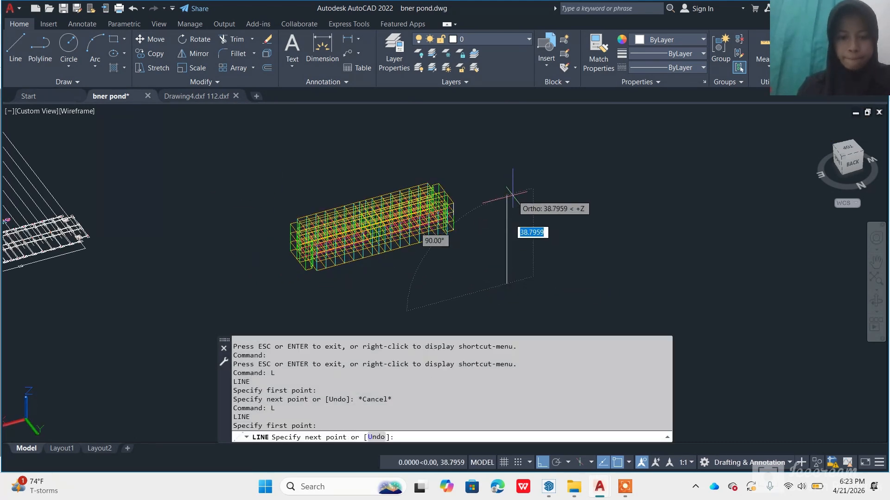
pyautogui.press('Return')
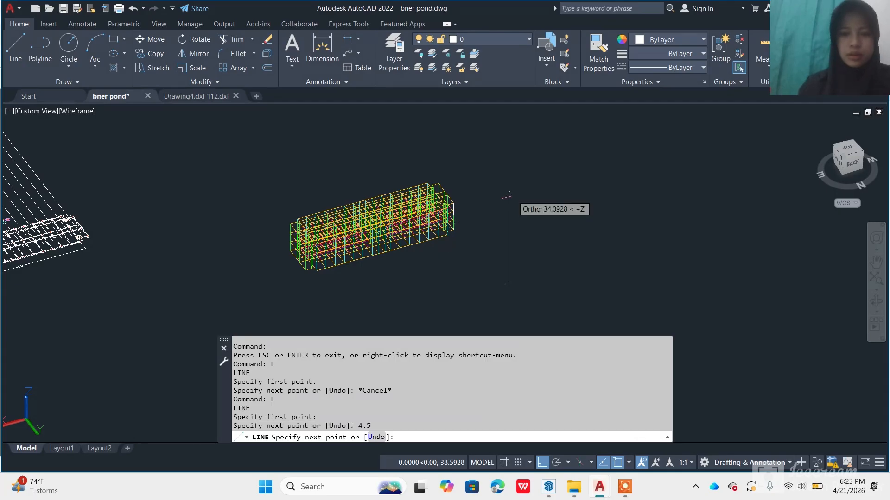
pyautogui.press('Escape')
# Select the lowest beam grid of the 3D frame and compare it with the column and beam grid of the LANTAI 3 plan
pyautogui.scroll(3, 486, 264)
pyautogui.scroll(-4, 503, 274)
pyautogui.scroll(5, 373, 283)
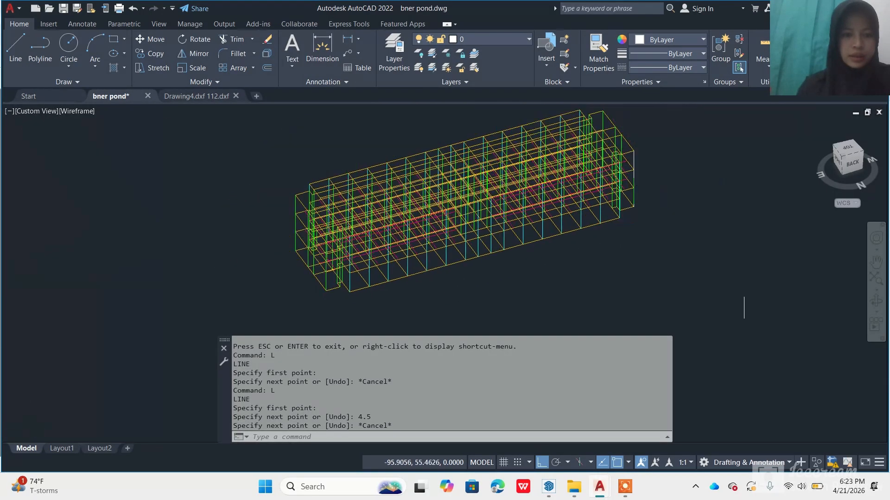
pyautogui.click(365, 268)
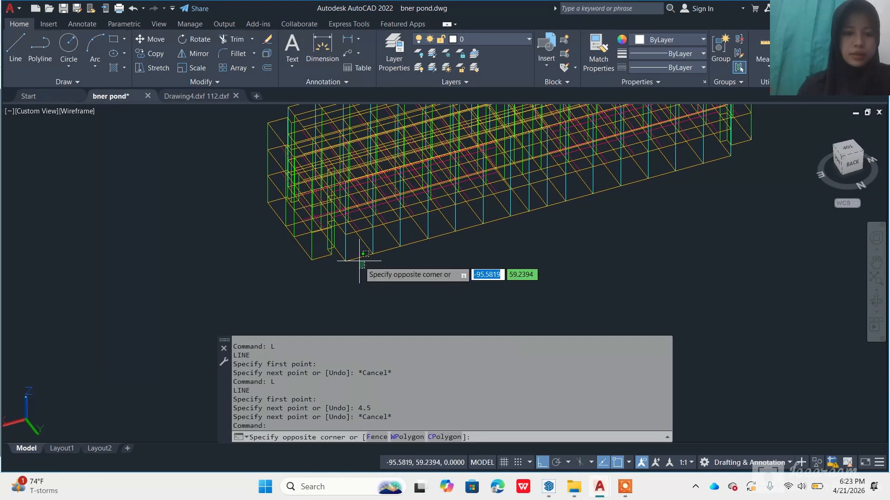
pyautogui.click(355, 253)
pyautogui.scroll(-3, 368, 259)
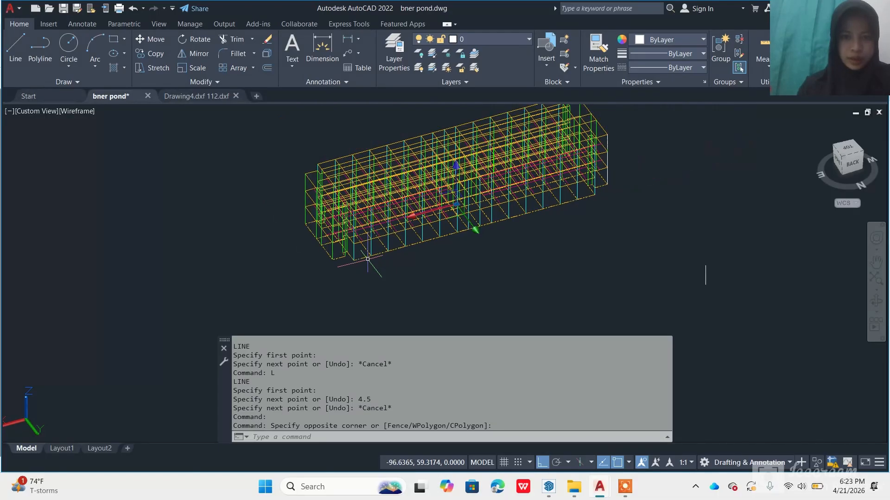
pyautogui.scroll(10, 460, 257)
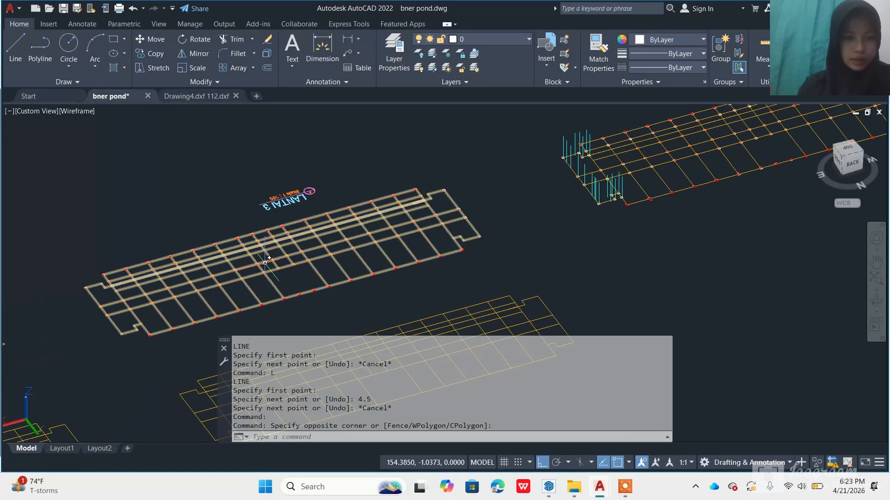
pyautogui.scroll(-8, 259, 256)
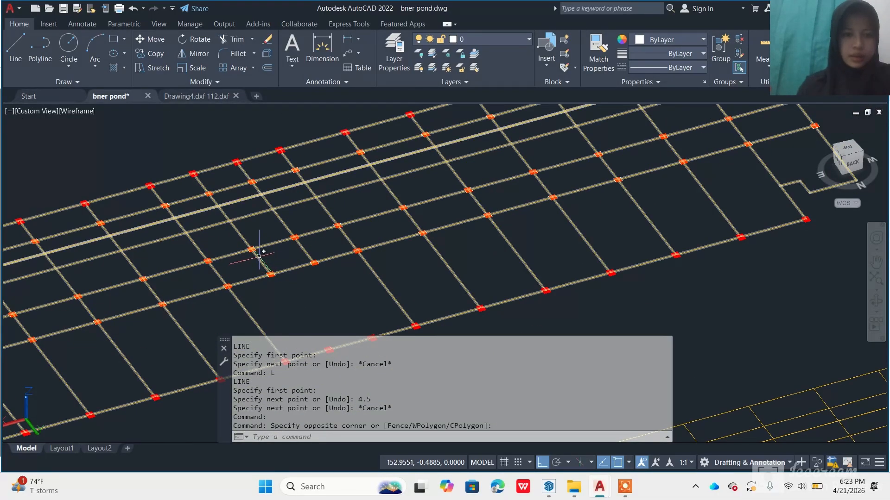
pyautogui.scroll(10, 254, 267)
pyautogui.scroll(-8, 254, 267)
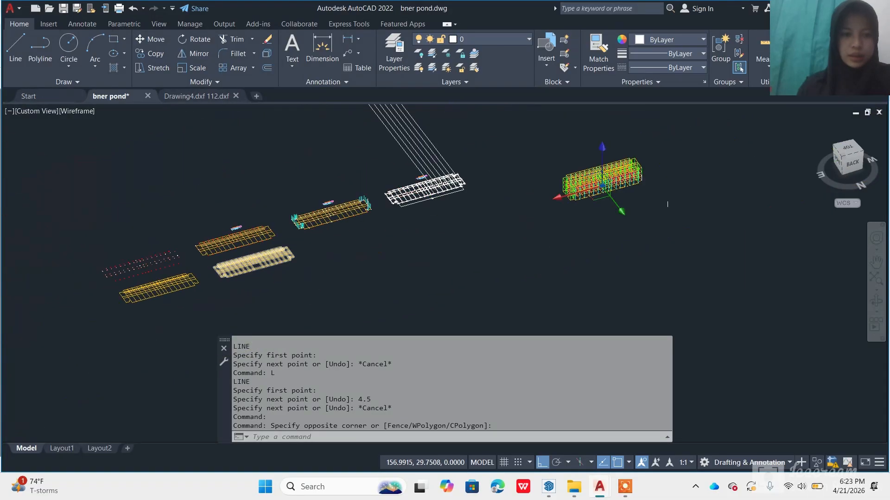
# Copy the lowest beam grid of the 3D frame from its near corner to the foot of the 4.5-unit vertical line
pyautogui.scroll(6, 459, 209)
pyautogui.scroll(5, 435, 236)
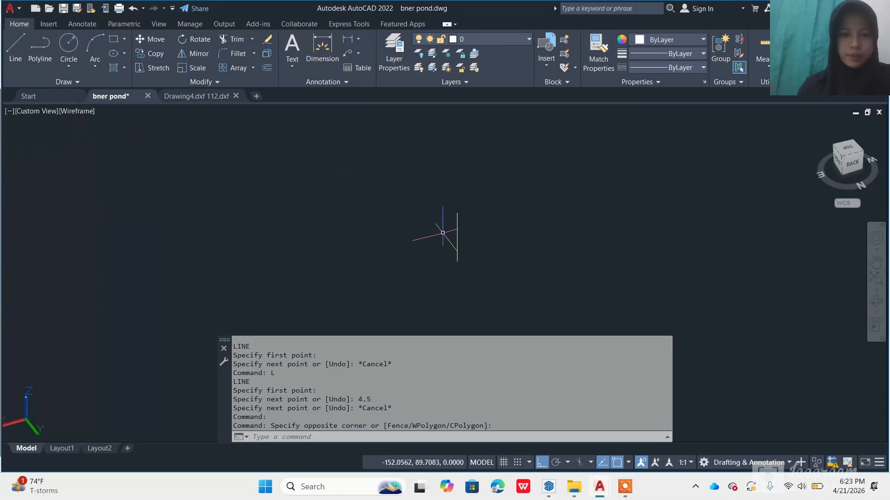
pyautogui.scroll(-6, 457, 236)
pyautogui.scroll(4, 326, 277)
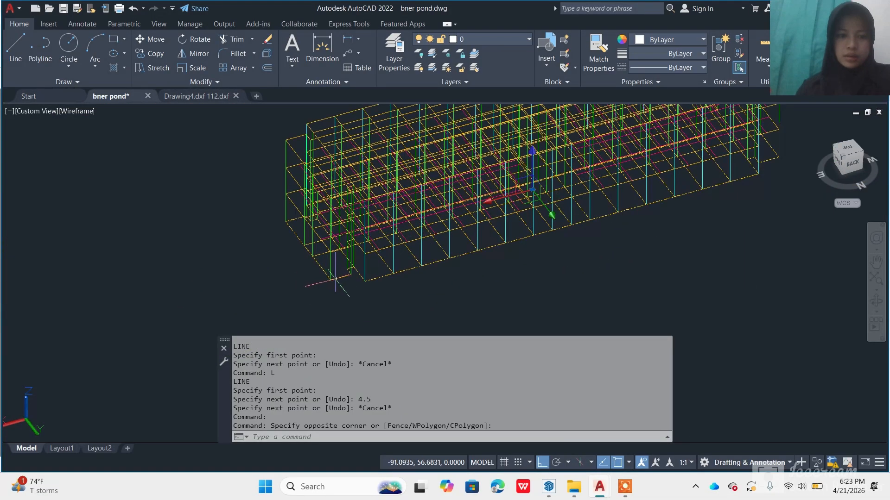
pyautogui.scroll(-6, 335, 278)
pyautogui.scroll(6, 407, 258)
pyautogui.scroll(-6, 478, 278)
pyautogui.scroll(5, 535, 277)
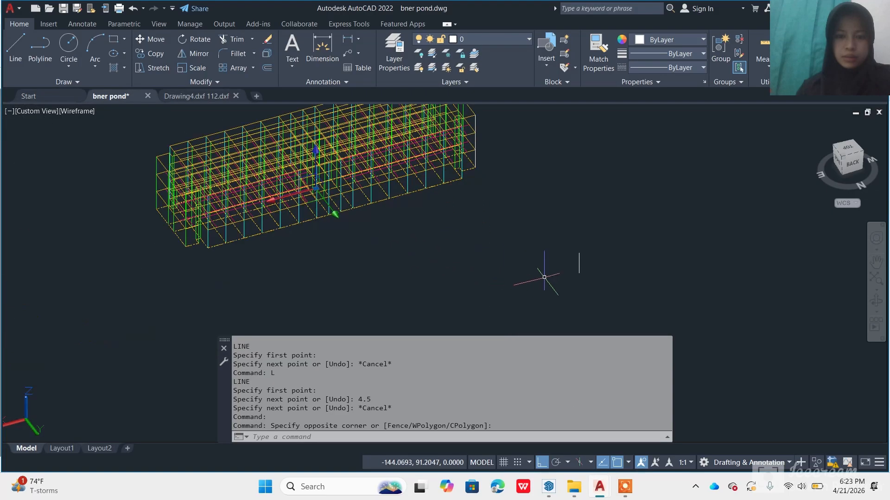
pyautogui.scroll(3, 269, 259)
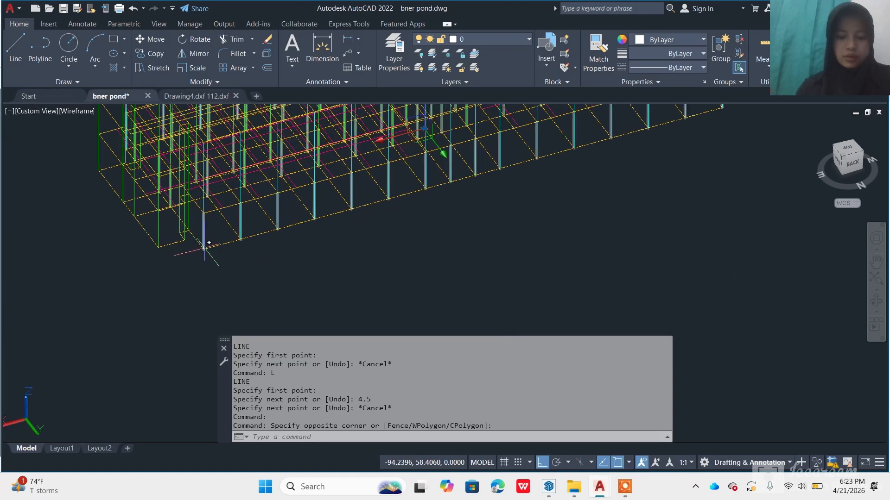
pyautogui.press('Return')
pyautogui.scroll(-2, 207, 256)
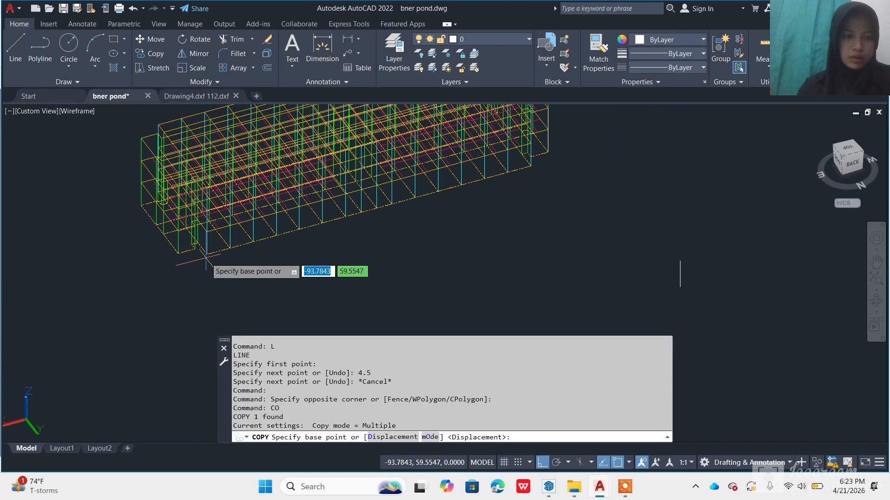
pyautogui.click(206, 255)
pyautogui.scroll(3, 576, 298)
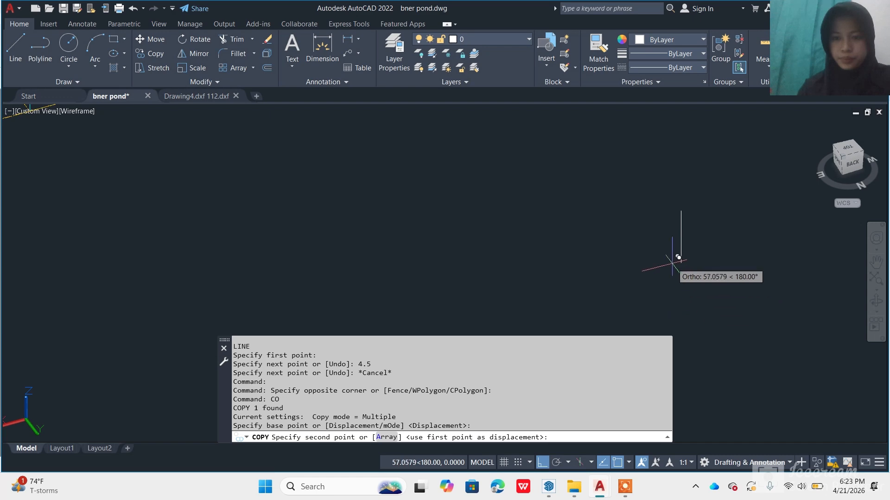
pyautogui.scroll(-4, 527, 297)
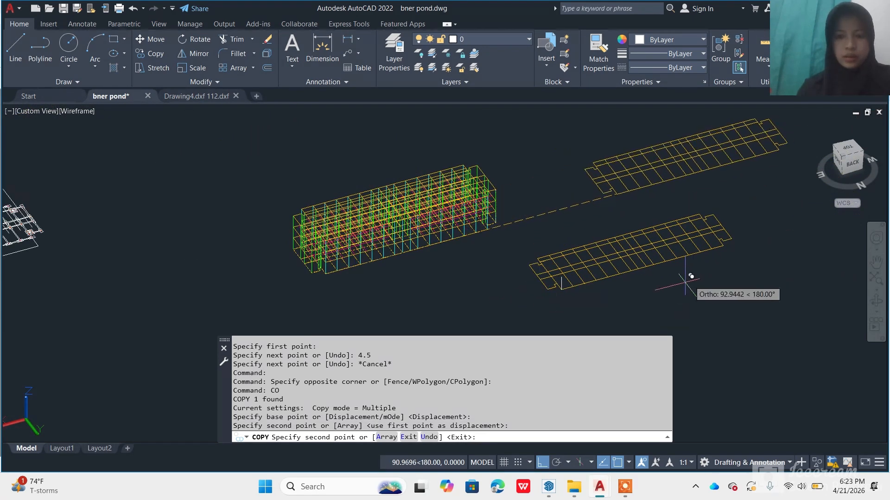
pyautogui.click(684, 279)
pyautogui.press('Escape')
# Orbit around the copied beam grid and examine the lowest-storey columns at the near end of the 3D frame
pyautogui.keyDown('shift'); pyautogui.moveTo(598, 295); pyautogui.dragTo(641, 252, button='middle'); pyautogui.keyUp('shift')
pyautogui.scroll(5, 558, 196)
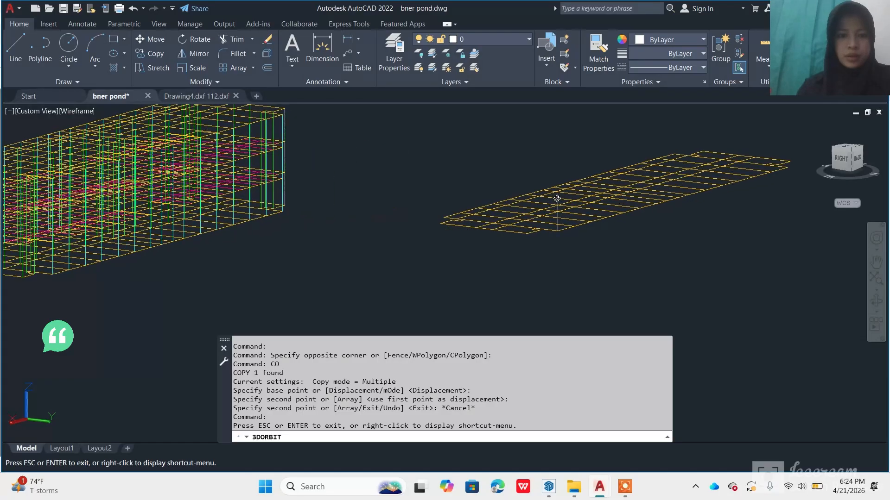
pyautogui.keyDown('shift'); pyautogui.moveTo(561, 226); pyautogui.dragTo(520, 257, button='middle'); pyautogui.keyUp('shift')
pyautogui.scroll(-1, 524, 234)
pyautogui.scroll(4, 184, 252)
pyautogui.scroll(2, 184, 253)
pyautogui.keyDown('shift'); pyautogui.moveTo(249, 262); pyautogui.dragTo(214, 247, button='middle'); pyautogui.keyUp('shift')
pyautogui.scroll(-2, 214, 248)
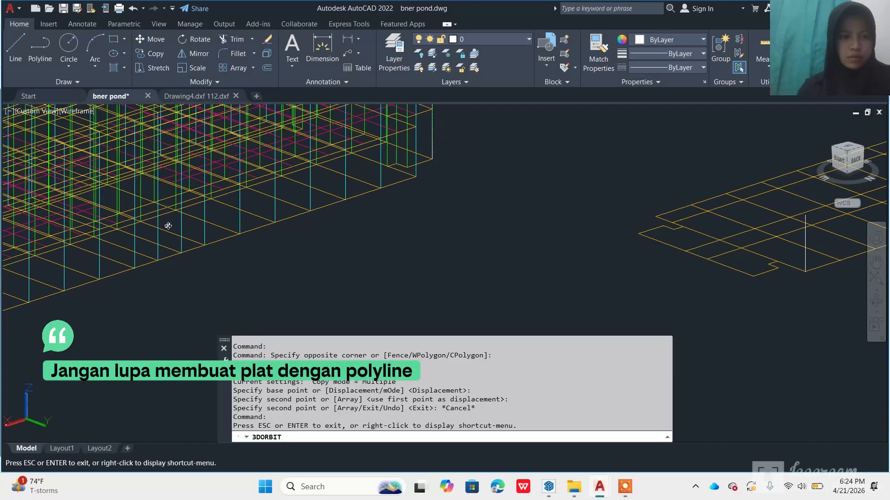
pyautogui.scroll(-1, 269, 254)
pyautogui.scroll(3, 678, 250)
pyautogui.scroll(-4, 670, 252)
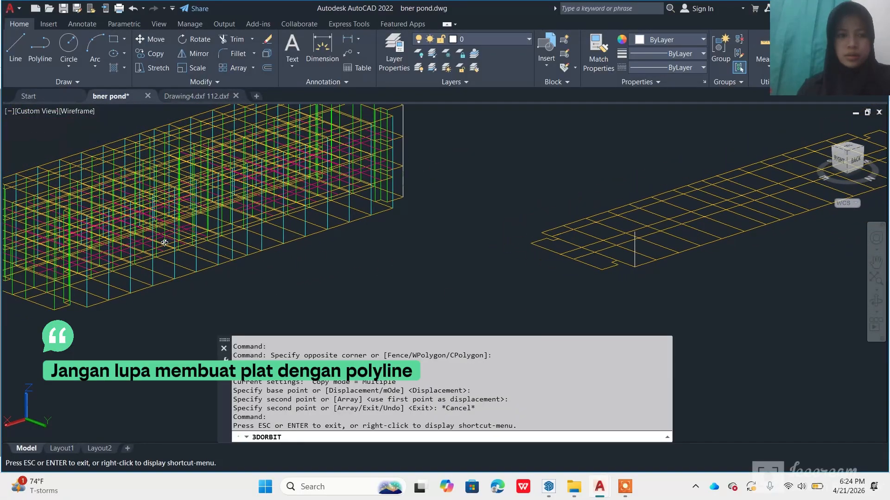
pyautogui.scroll(6, 156, 274)
pyautogui.keyDown('shift'); pyautogui.moveTo(158, 277); pyautogui.dragTo(203, 295, button='middle'); pyautogui.keyUp('shift')
pyautogui.scroll(-4, 191, 276)
pyautogui.scroll(-4, 312, 225)
pyautogui.scroll(5, 223, 279)
pyautogui.scroll(-2, 221, 285)
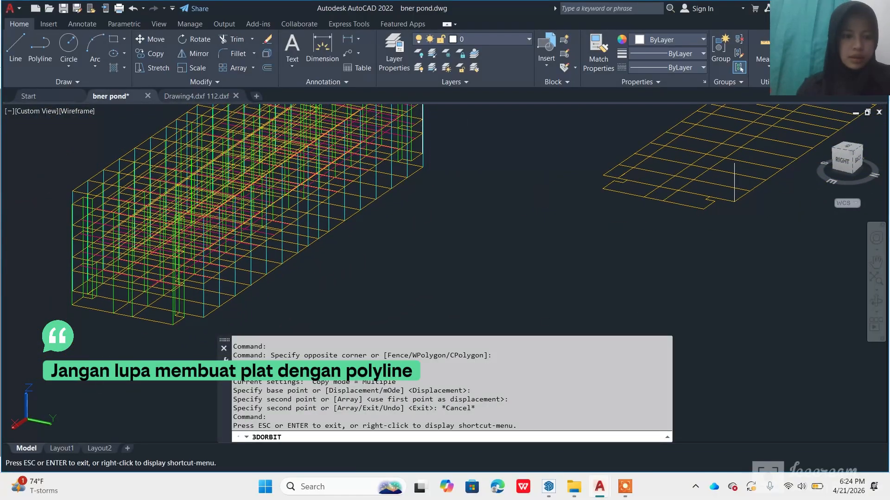
# Copy the lowest-storey main column set of the 3D frame about 28 units in the Y direction into the empty space beside it
pyautogui.press('Escape')
pyautogui.click(203, 298)
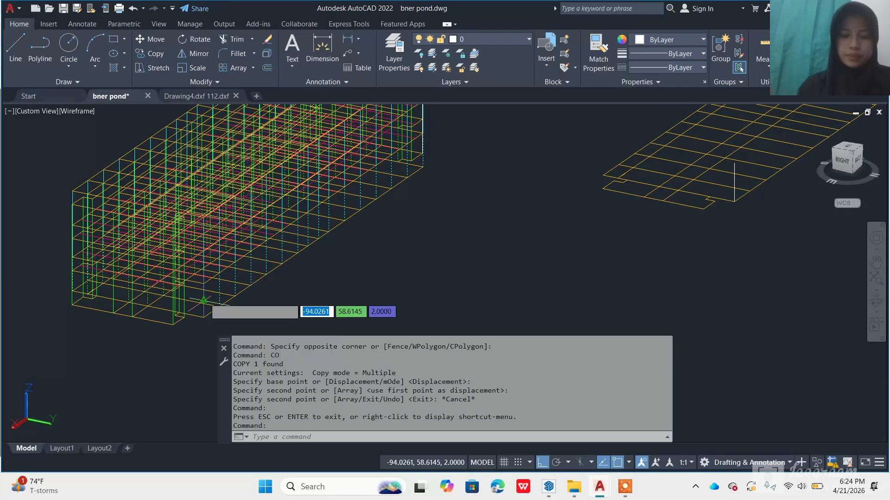
pyautogui.write('co')
pyautogui.press('Return')
pyautogui.click(204, 301)
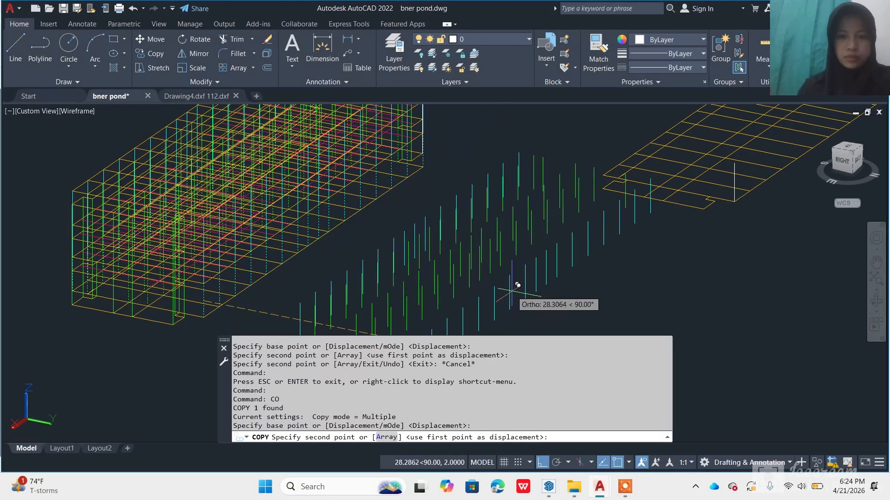
pyautogui.click(518, 286)
pyautogui.press('Escape')
pyautogui.scroll(2, 471, 312)
pyautogui.scroll(-4, 419, 281)
pyautogui.scroll(-2, 430, 295)
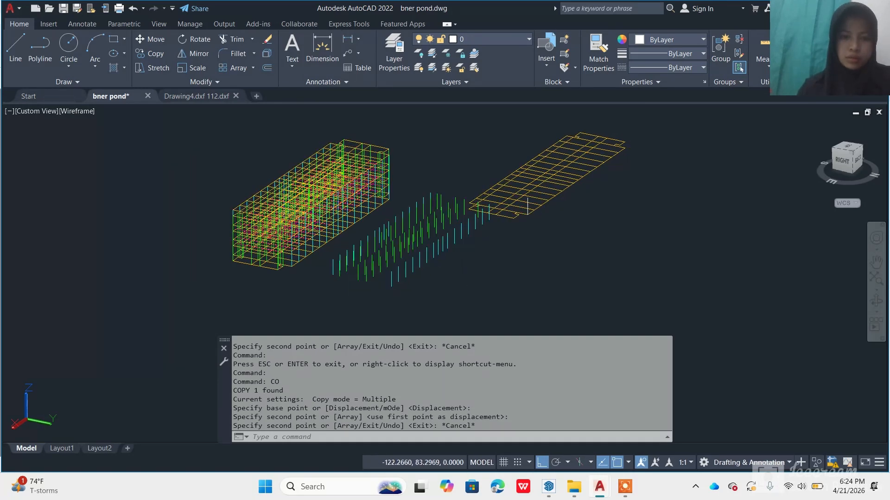
# Move the copied column set by the foot of its corner column onto the copied grid's corner at the vertical line
pyautogui.click(435, 247)
pyautogui.write('m')
pyautogui.press('Return')
pyautogui.scroll(5, 417, 259)
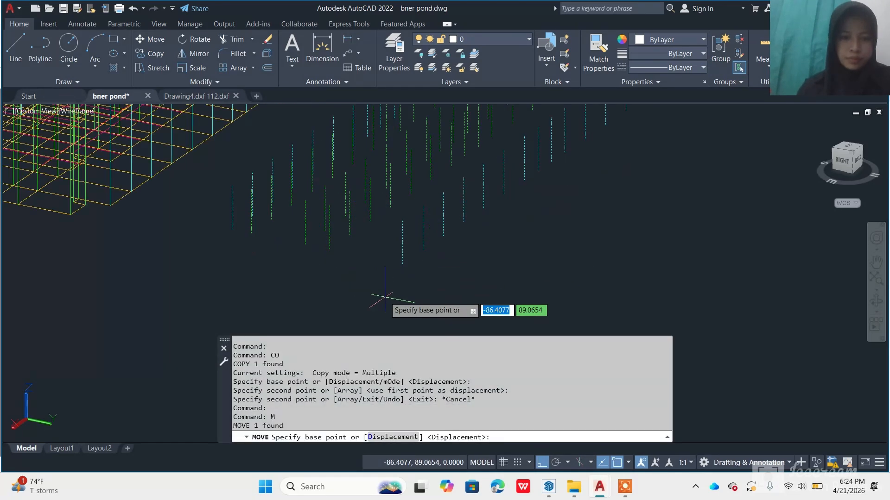
pyautogui.click(402, 264)
pyautogui.scroll(6, 466, 238)
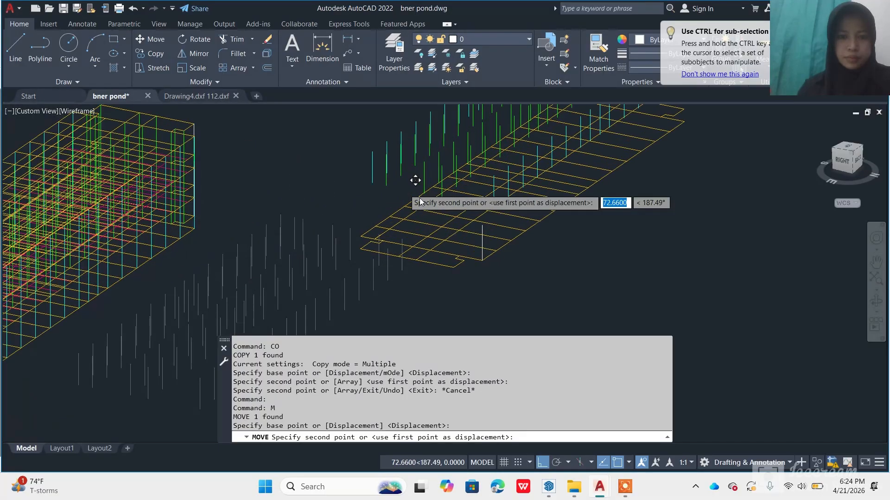
pyautogui.click(288, 253)
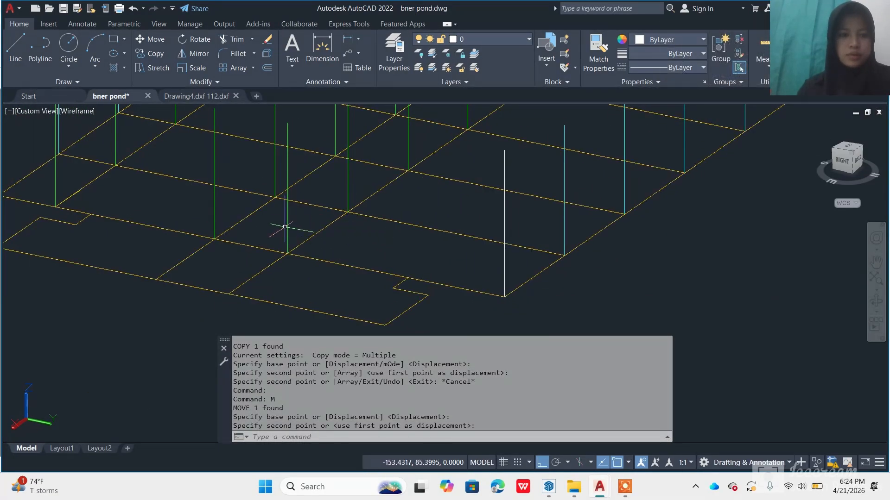
# Copy the lowest-storey end columns of the 3D frame from the projecting bay's corner about 61 units in the Y direction into empty space
pyautogui.scroll(-3, 288, 217)
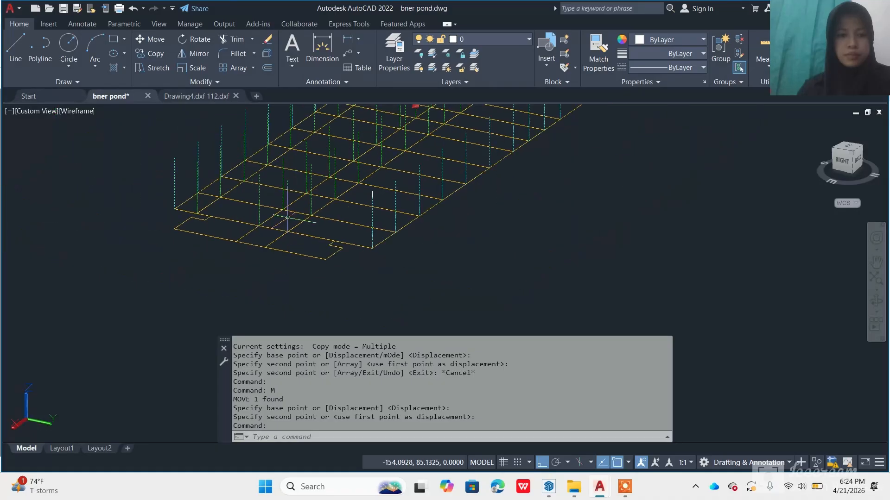
pyautogui.scroll(-5, 302, 231)
pyautogui.scroll(5, 121, 264)
pyautogui.press('Escape')
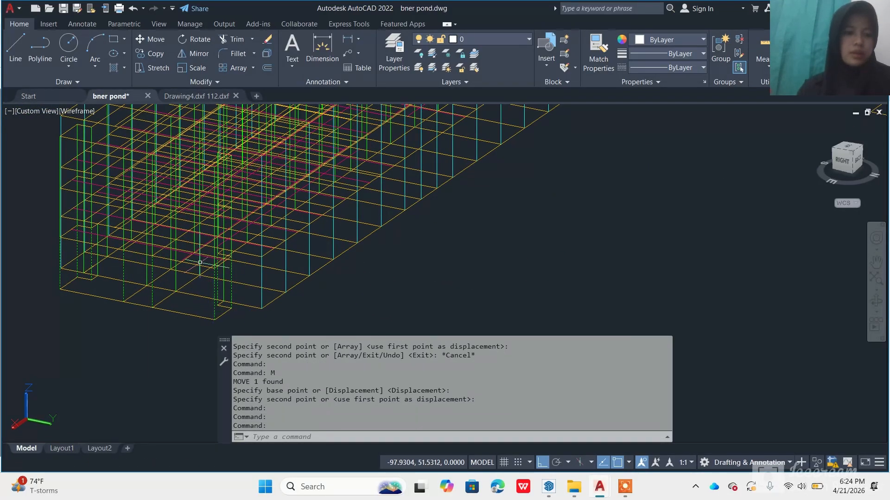
pyautogui.scroll(-5, 218, 303)
pyautogui.scroll(6, 223, 279)
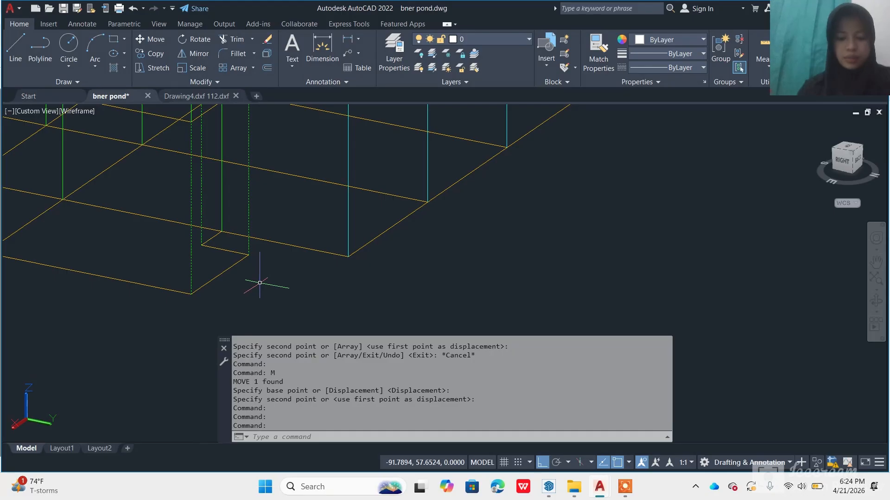
pyautogui.write('co')
pyautogui.press('Return')
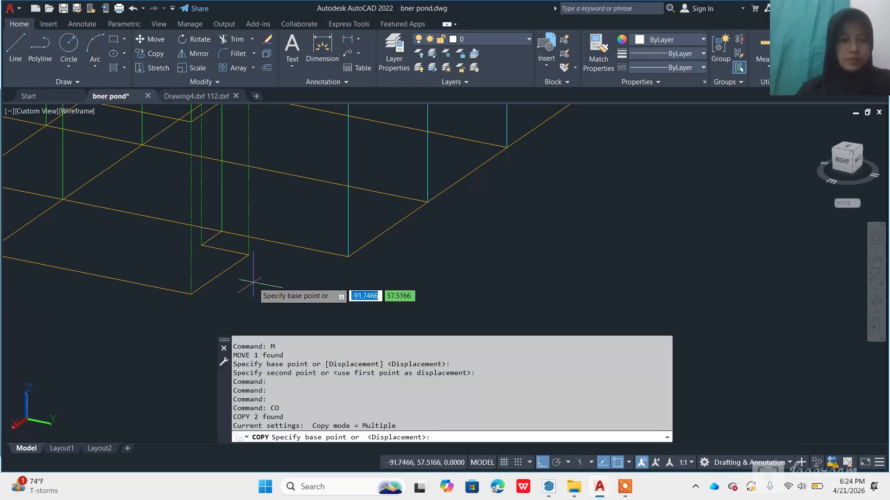
pyautogui.click(249, 255)
pyautogui.scroll(-5, 174, 238)
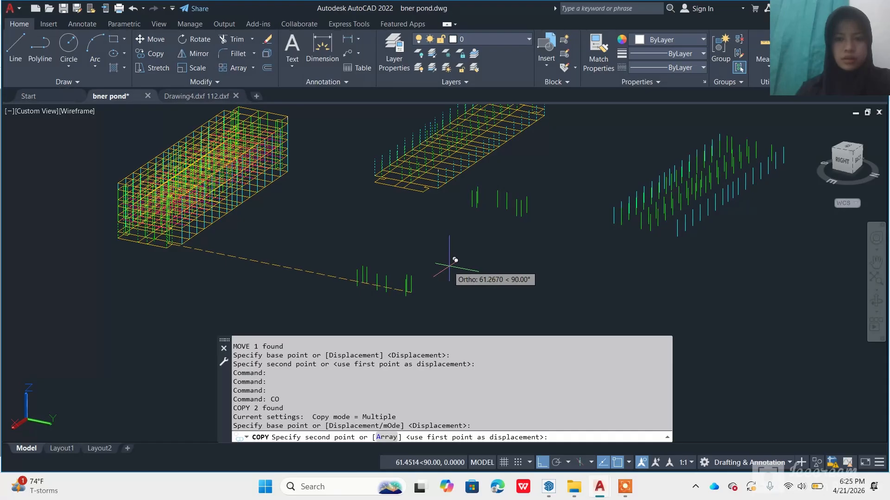
pyautogui.click(454, 260)
pyautogui.press('Escape')
# Delete the surplus main column set that was copied along with the end columns
pyautogui.click(669, 197)
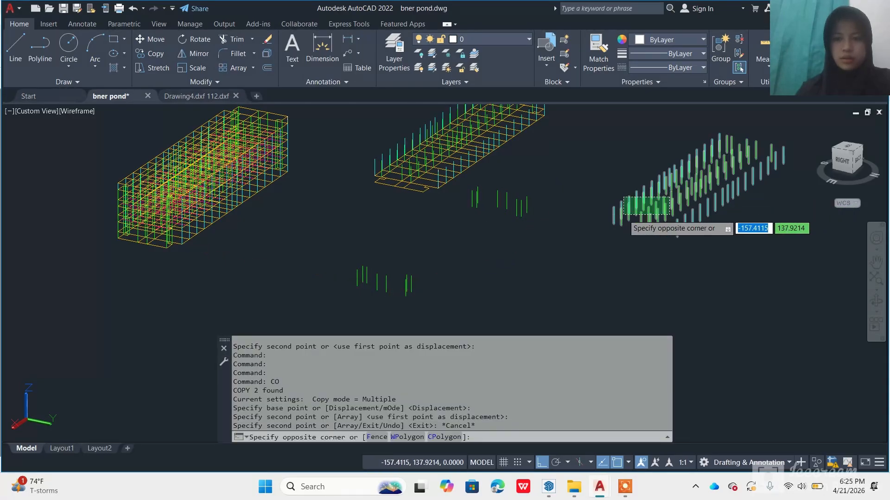
pyautogui.click(623, 214)
pyautogui.press('Delete')
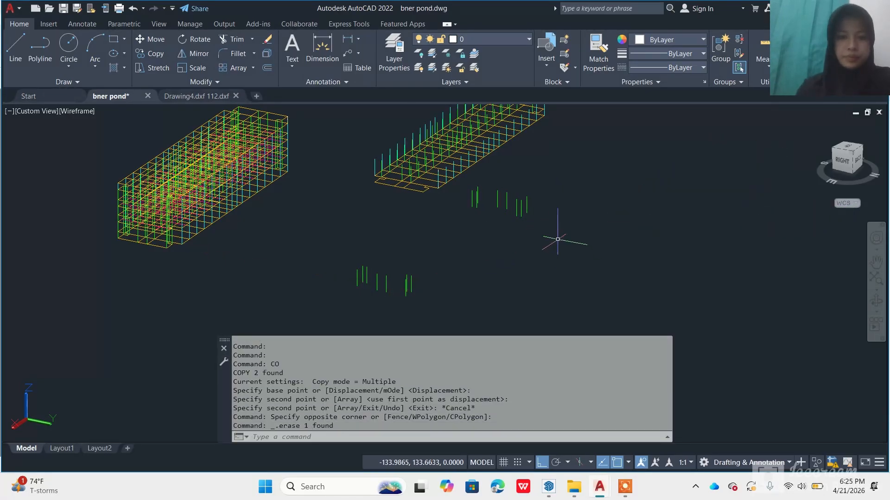
# Move the copied end columns by the foot of their corner column onto the outer corner of the copied grid's projecting bay
pyautogui.click(521, 207)
pyautogui.write('M')
pyautogui.press('Return')
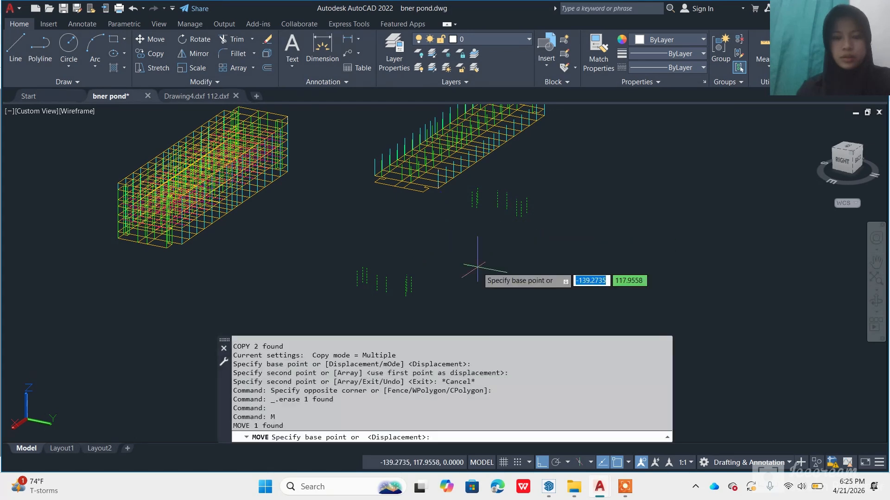
pyautogui.scroll(5, 407, 305)
pyautogui.click(419, 273)
pyautogui.scroll(-5, 408, 259)
pyautogui.scroll(10, 375, 265)
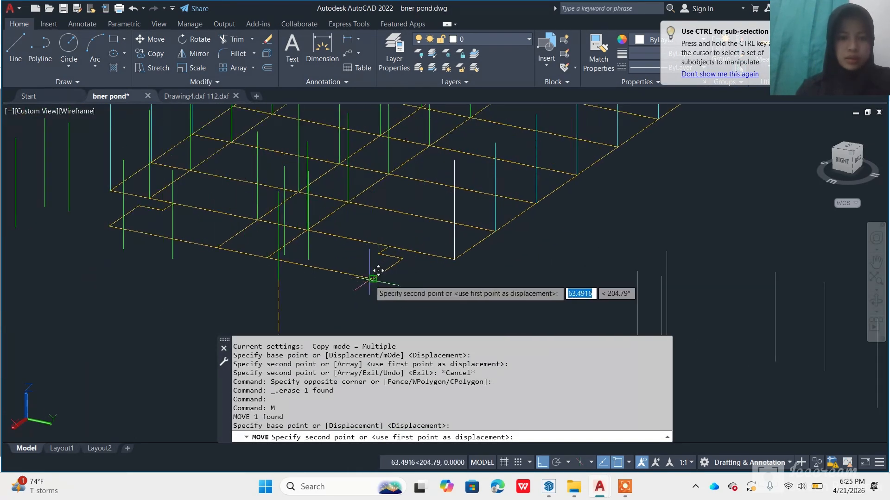
pyautogui.click(372, 279)
# Examine the columns standing on the copied beam grid and compare them with the column markers of the column plan
pyautogui.scroll(-7, 361, 282)
pyautogui.scroll(8, 342, 231)
pyautogui.scroll(-8, 346, 239)
pyautogui.scroll(6, 364, 245)
pyautogui.moveTo(381, 304); pyautogui.dragTo(385, 259, button='middle')
pyautogui.scroll(-8, 386, 259)
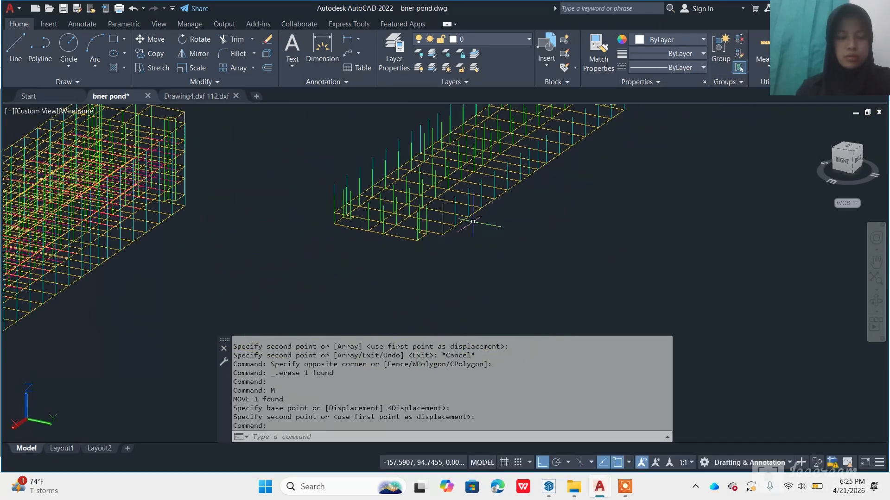
pyautogui.scroll(4, 167, 217)
pyautogui.scroll(4, 167, 217)
pyautogui.scroll(-6, 149, 258)
pyautogui.scroll(8, 96, 298)
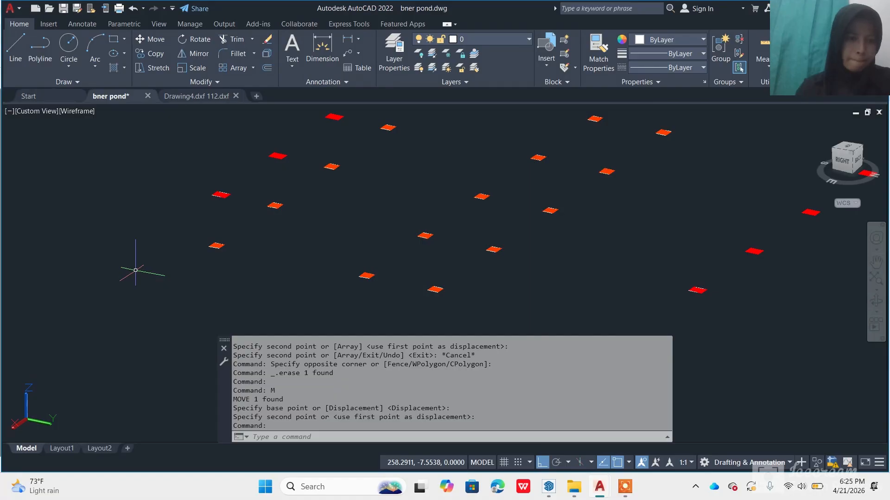
pyautogui.scroll(-8, 135, 270)
pyautogui.scroll(7, 315, 272)
pyautogui.scroll(2, 319, 282)
pyautogui.scroll(-4, 327, 294)
pyautogui.scroll(5, 331, 289)
pyautogui.scroll(-4, 335, 286)
pyautogui.scroll(6, 341, 292)
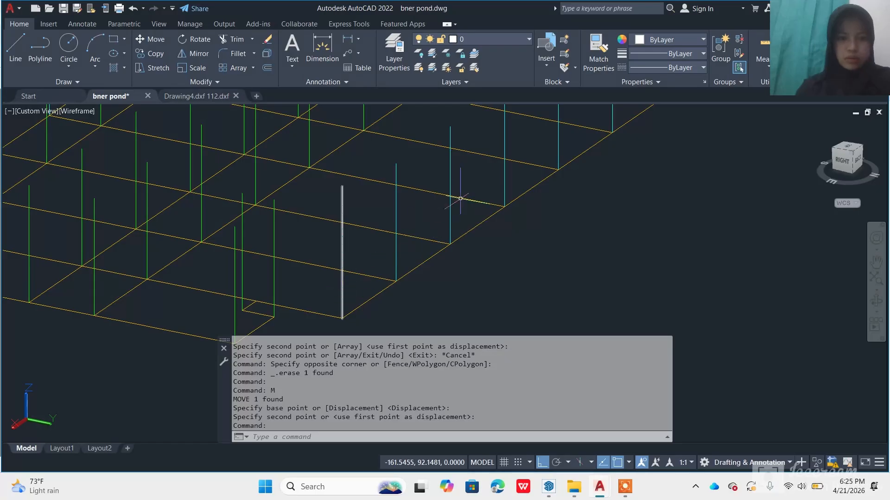
# Examine the beam grid beneath the assembled columns beside the complete 3D frame
pyautogui.scroll(-3, 441, 232)
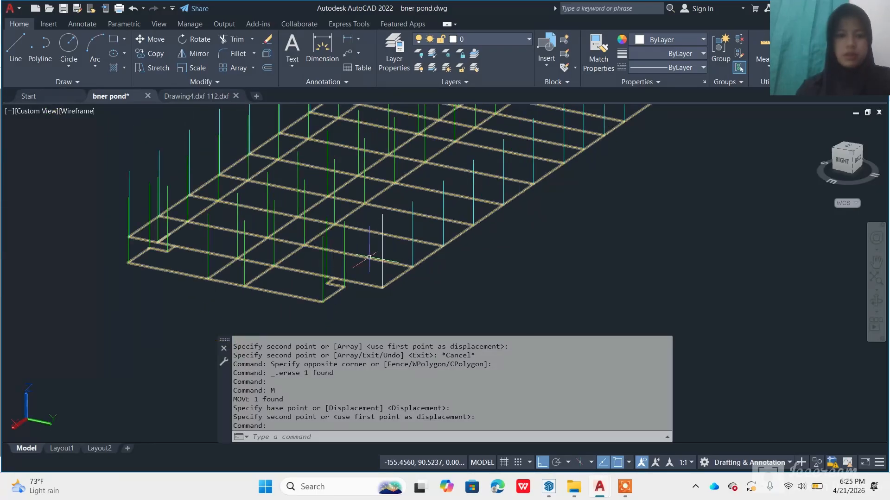
pyautogui.scroll(-5, 387, 250)
pyautogui.scroll(-1, 385, 251)
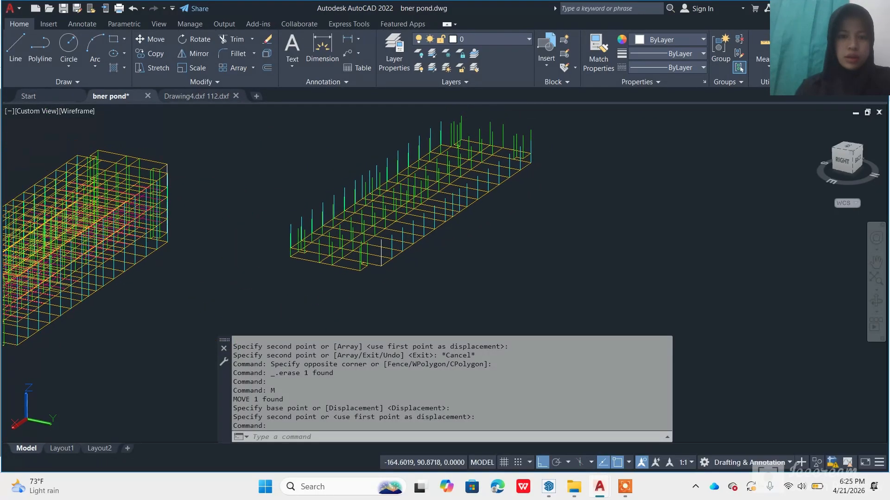
pyautogui.click(402, 199)
pyautogui.keyDown('shift'); pyautogui.moveTo(402, 199); pyautogui.dragTo(369, 144, button='middle'); pyautogui.keyUp('shift')
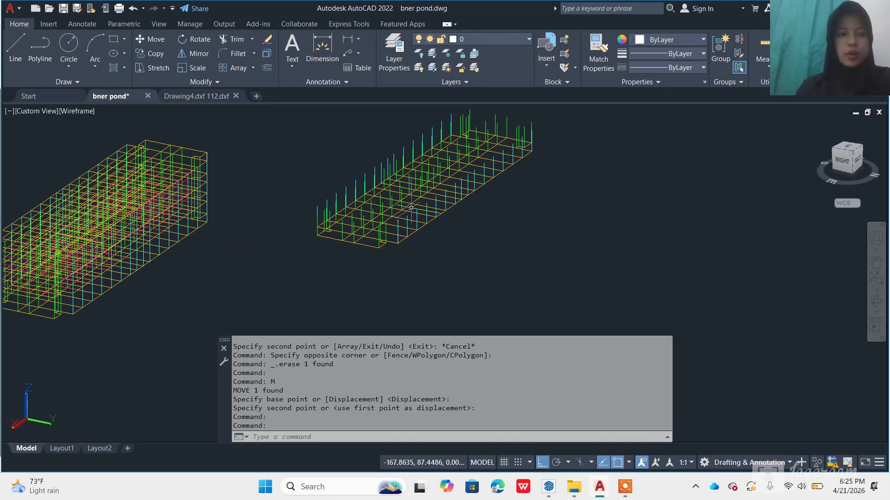
pyautogui.scroll(5, 398, 224)
pyautogui.click(379, 247)
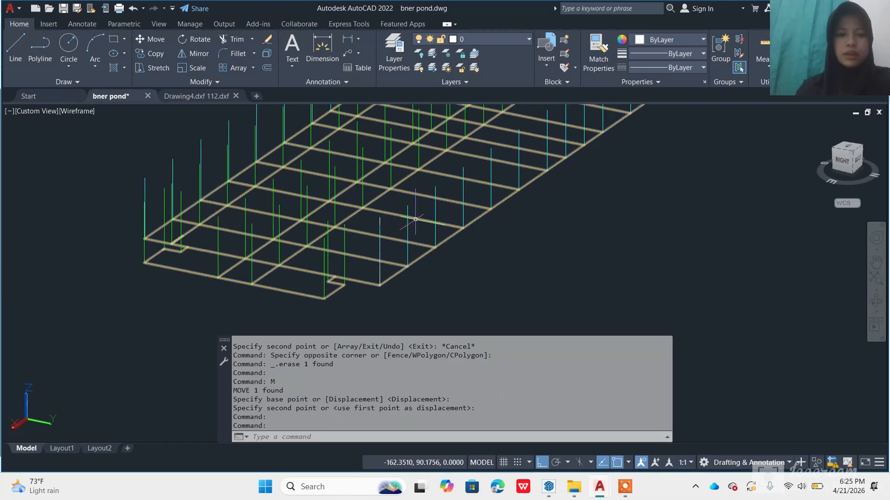
pyautogui.scroll(-3, 388, 262)
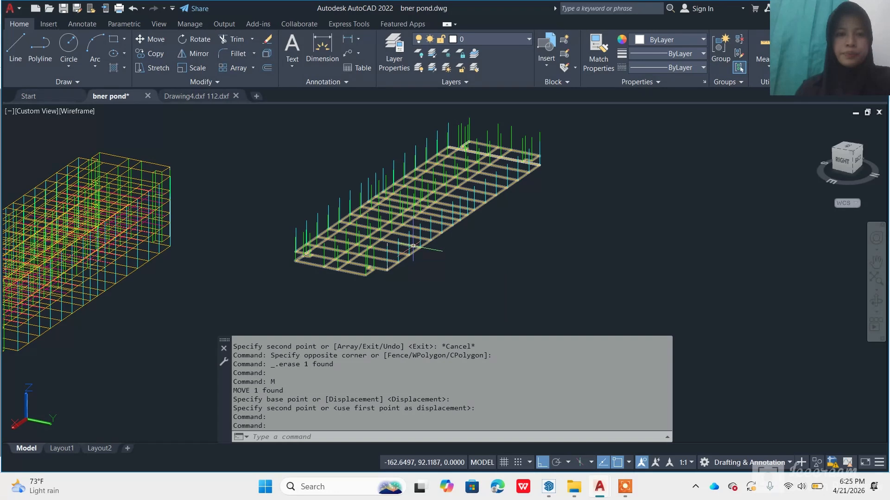
pyautogui.scroll(3, 410, 244)
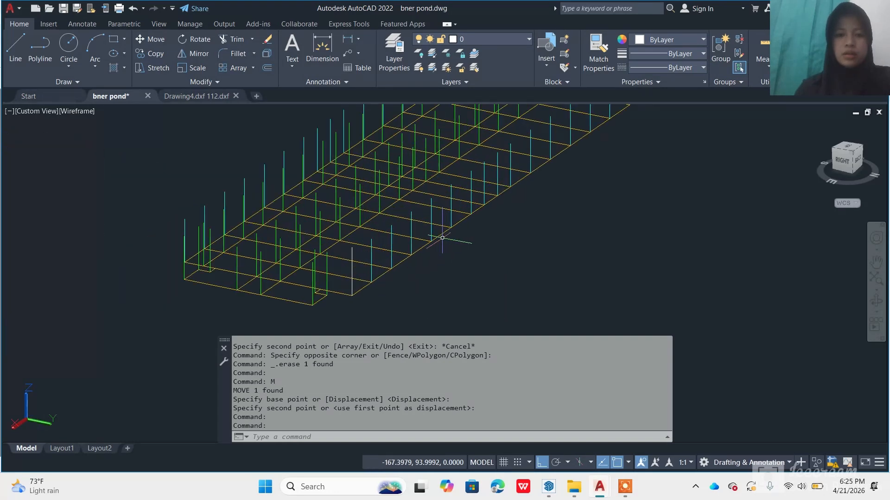
# Examine the columns standing on the copied beam grid and the lowest storey of the complete 3D frame
pyautogui.scroll(-2, 443, 237)
pyautogui.scroll(4, 366, 273)
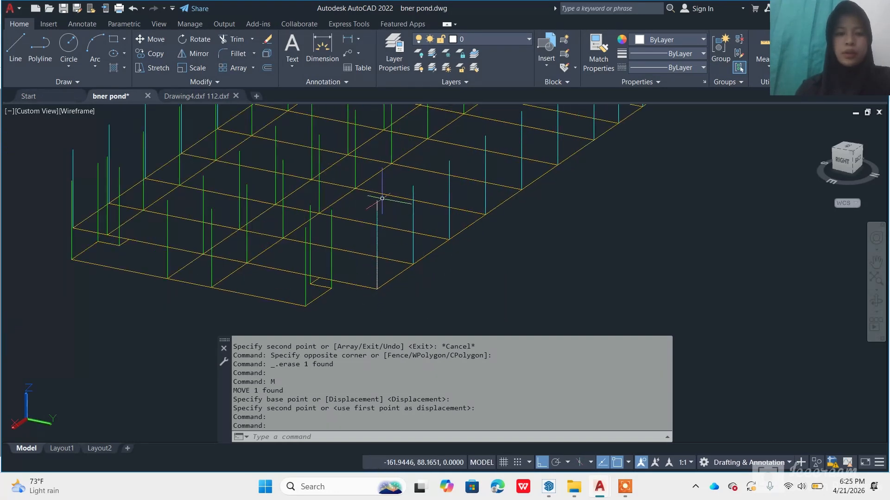
pyautogui.scroll(-6, 399, 234)
pyautogui.scroll(6, 101, 310)
pyautogui.moveTo(89, 308); pyautogui.dragTo(116, 324, button='middle')
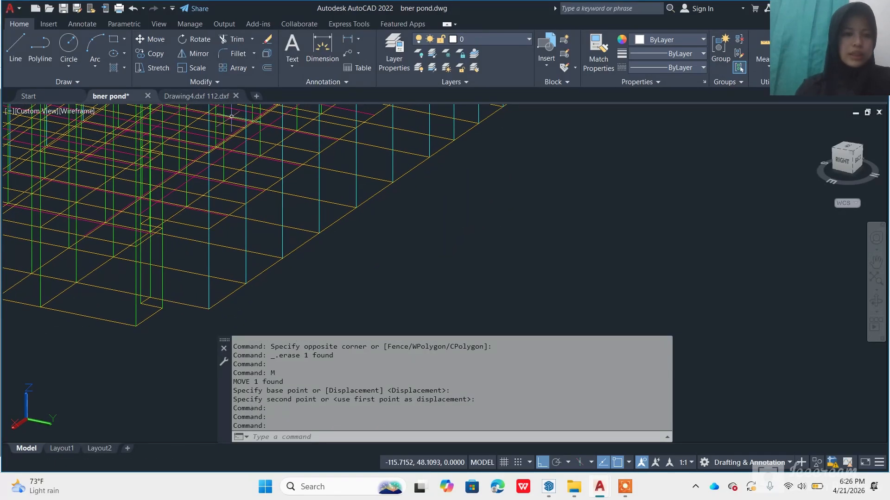
pyautogui.scroll(-3, 226, 150)
pyautogui.scroll(4, 218, 232)
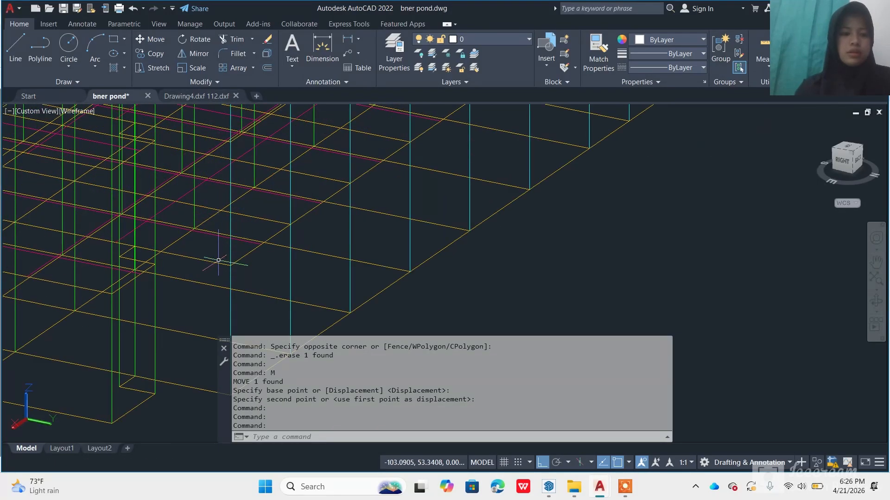
# Inspect the floor beam grids and magenta secondary beams within the complete 3D frame, checking which block each belongs to
pyautogui.click(186, 239)
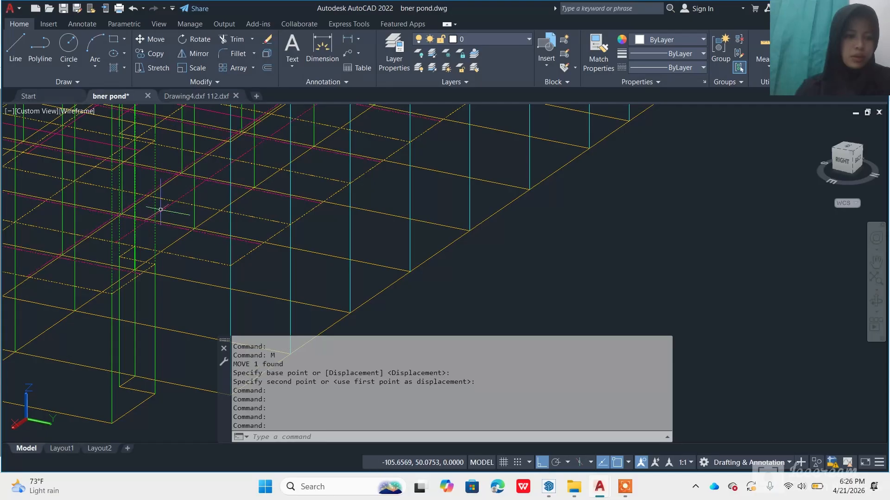
pyautogui.scroll(-2, 314, 225)
pyautogui.scroll(-2, 222, 219)
pyautogui.press('Escape')
pyautogui.scroll(3, 231, 237)
pyautogui.scroll(-2, 239, 250)
pyautogui.scroll(1, 246, 263)
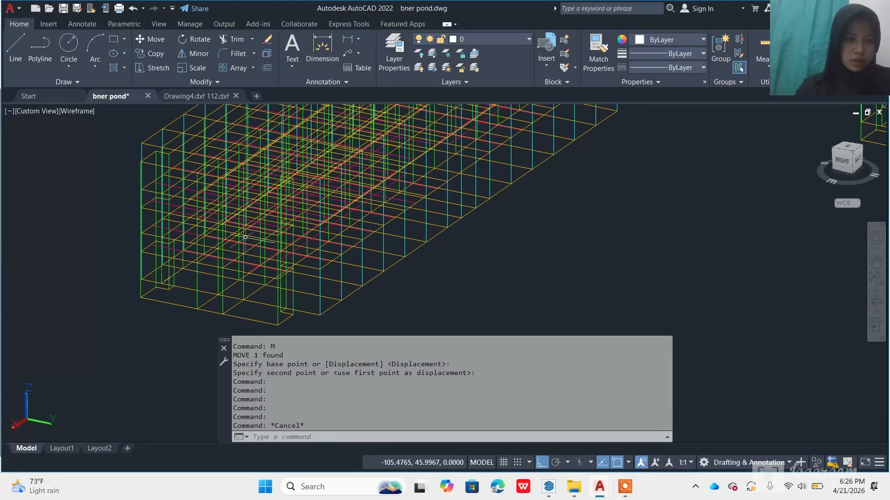
pyautogui.moveTo(228, 217)
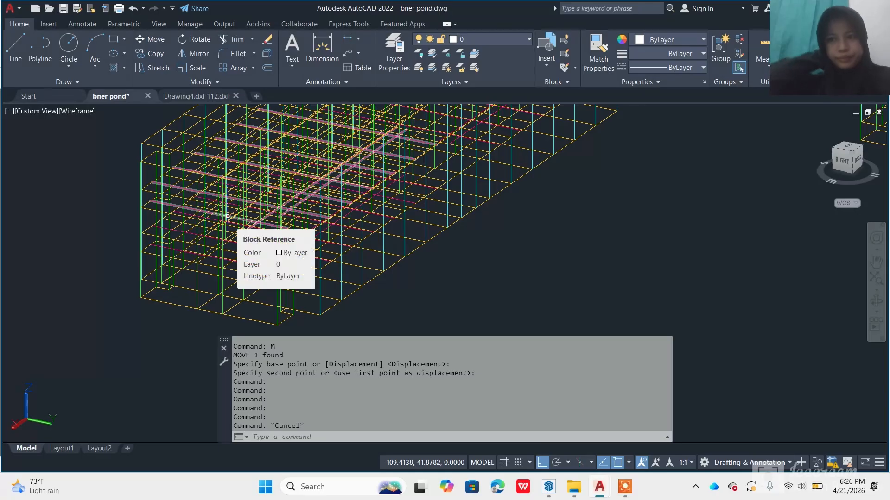
pyautogui.scroll(-3, 228, 216)
pyautogui.scroll(2, 223, 209)
pyautogui.scroll(-3, 396, 208)
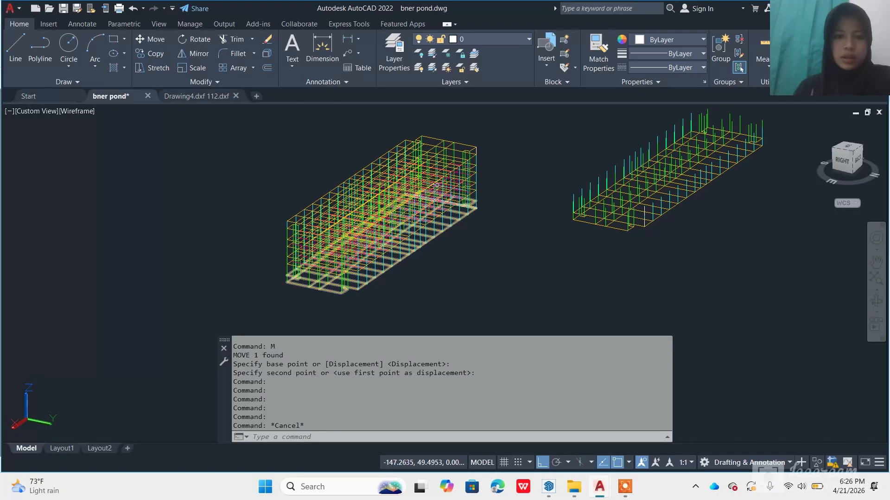
pyautogui.scroll(2, 497, 226)
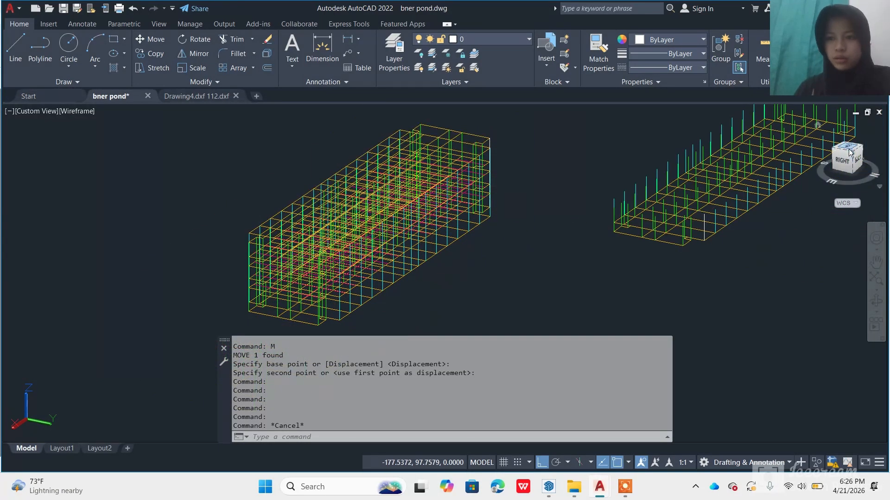
# View all plans and grids from the top, and orbit to compare the single-storey assembly with the complete 3D frame
pyautogui.click(850, 152)
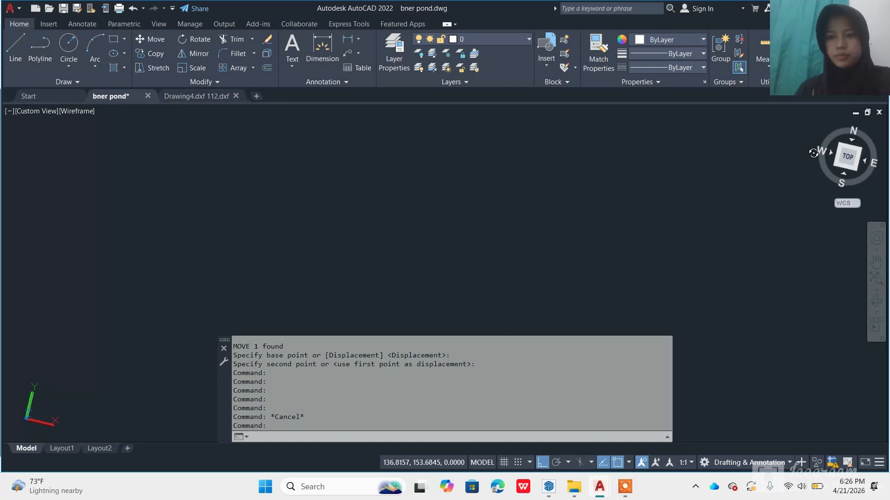
pyautogui.moveTo(817, 162); pyautogui.dragTo(793, 152)
pyautogui.scroll(-10, 570, 200)
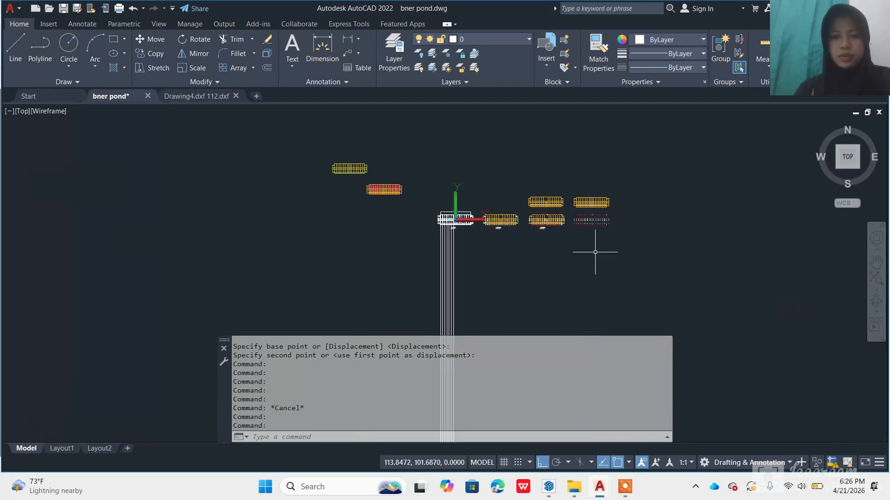
pyautogui.scroll(3, 574, 233)
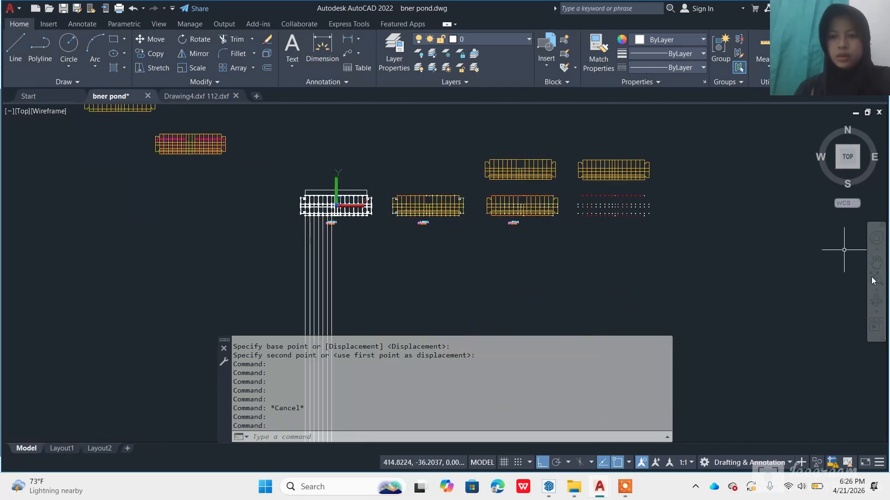
pyautogui.click(876, 301)
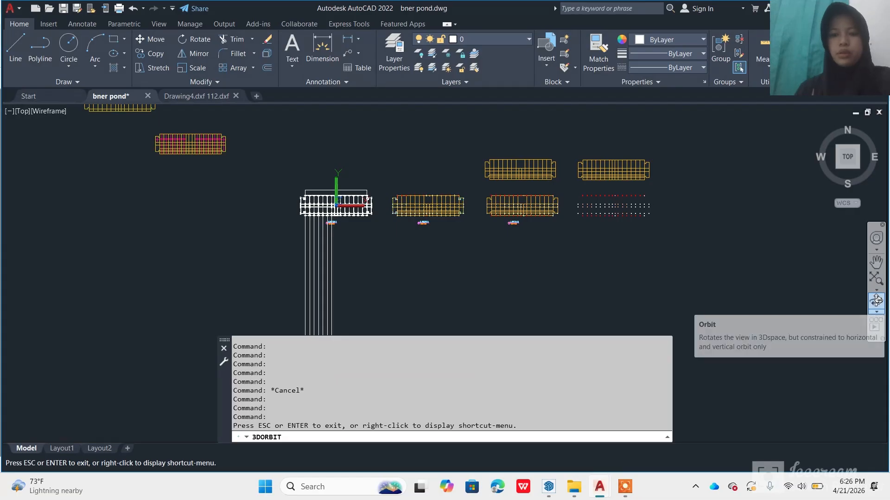
pyautogui.moveTo(560, 258); pyautogui.dragTo(68, 241)
pyautogui.scroll(13, 130, 224)
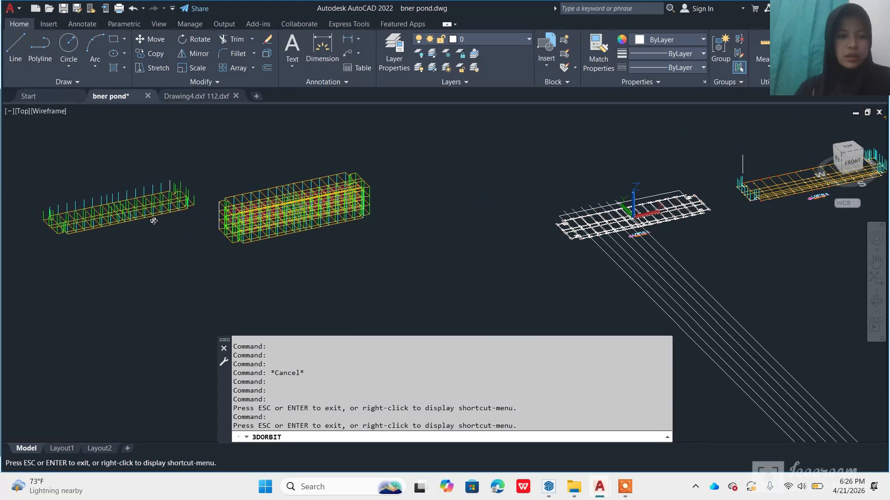
pyautogui.scroll(-3, 447, 237)
pyautogui.scroll(2, 455, 222)
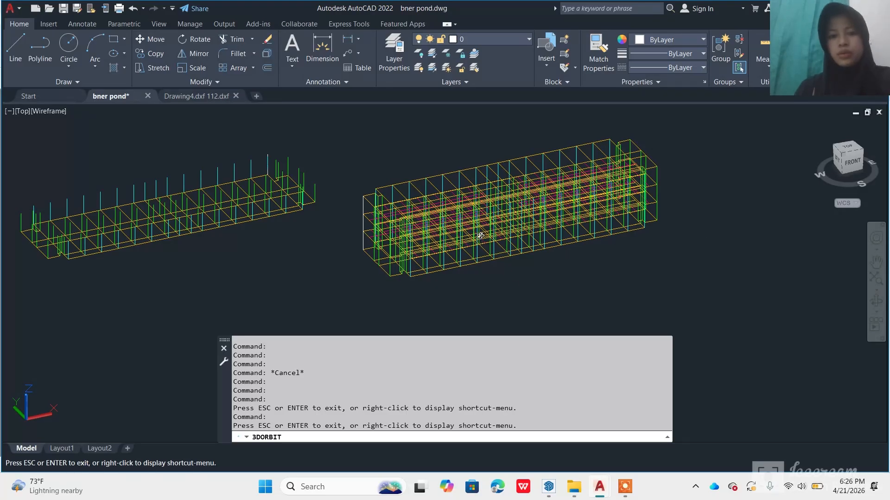
pyautogui.scroll(2, 493, 228)
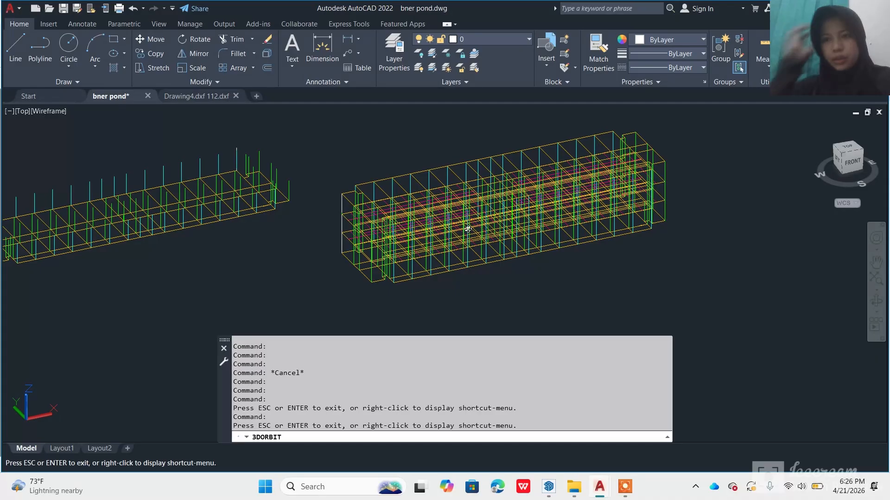
pyautogui.scroll(-2, 493, 201)
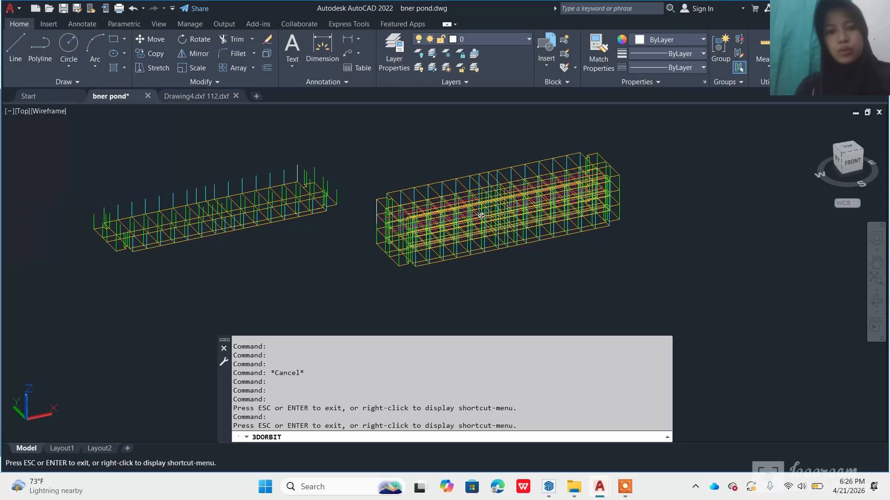
# Check the layer list of the bner pond drawing and that of the Drawing4.dxf 112 drawing
pyautogui.click(514, 42)
pyautogui.click(582, 126)
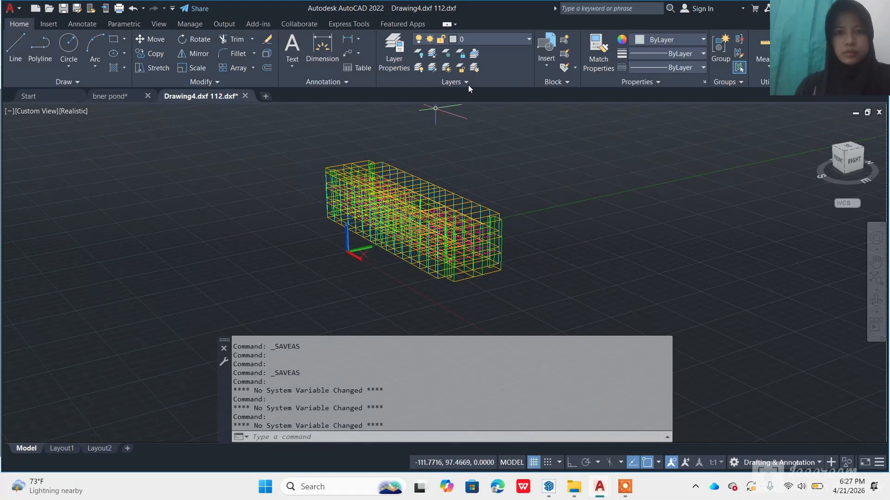
pyautogui.click(496, 42)
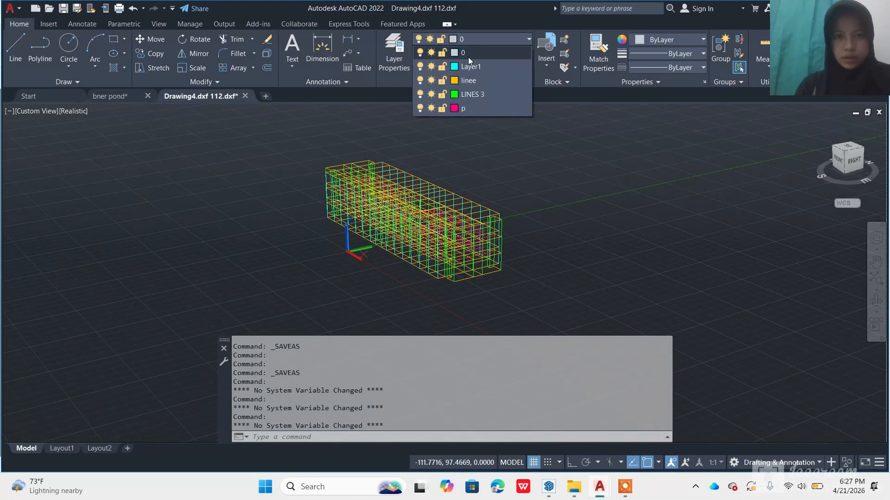
# Examine the columns, main beams and magenta secondary beams of the separate 3D frame in Drawing4.dxf 112
pyautogui.scroll(4, 473, 242)
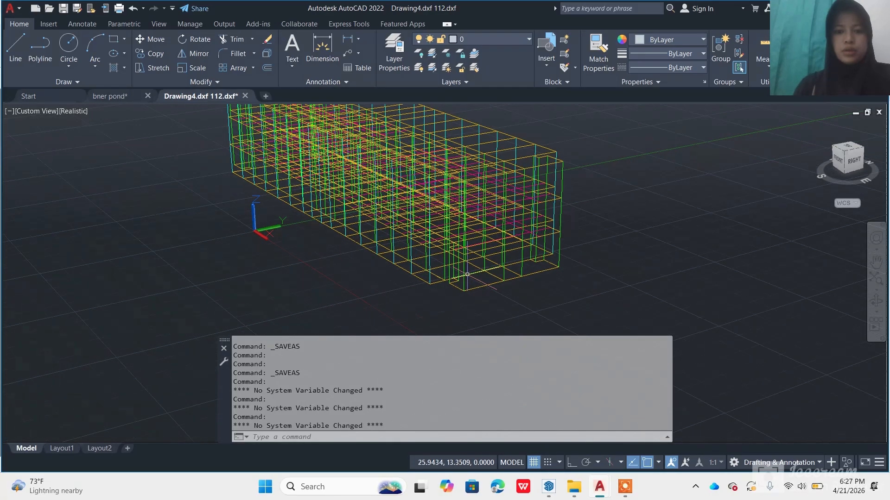
pyautogui.scroll(4, 510, 284)
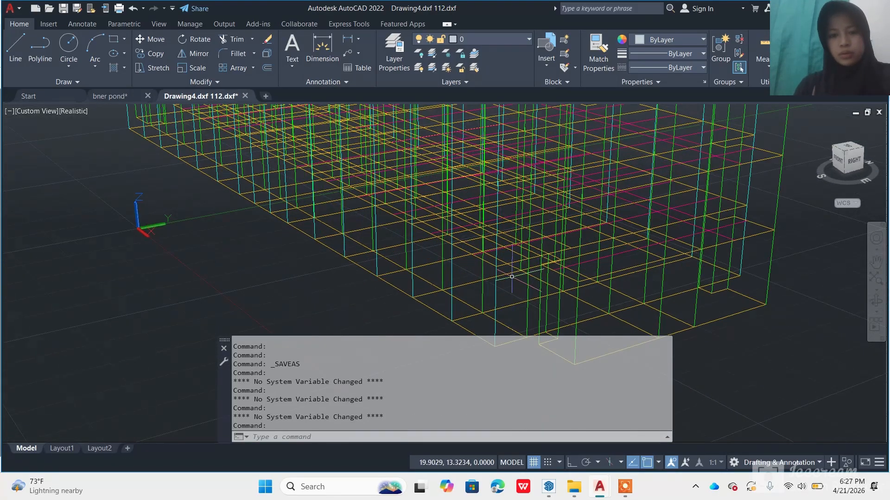
pyautogui.scroll(-5, 565, 247)
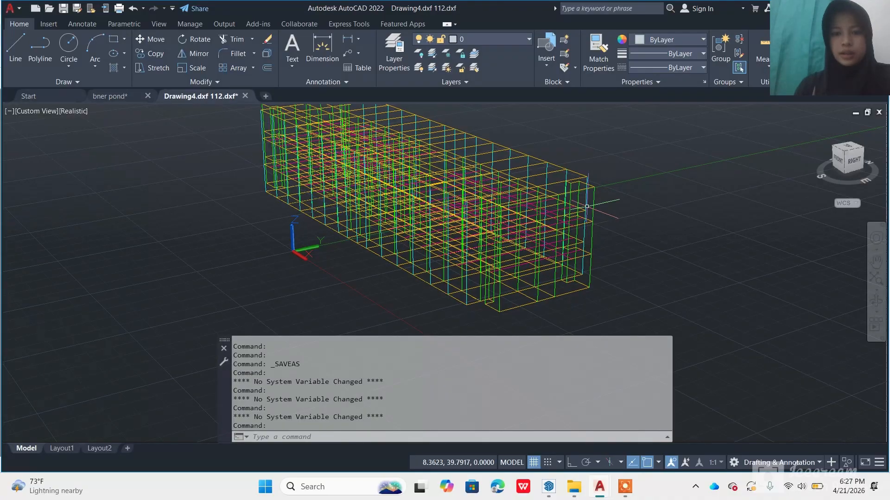
pyautogui.press('Escape')
pyautogui.scroll(4, 576, 266)
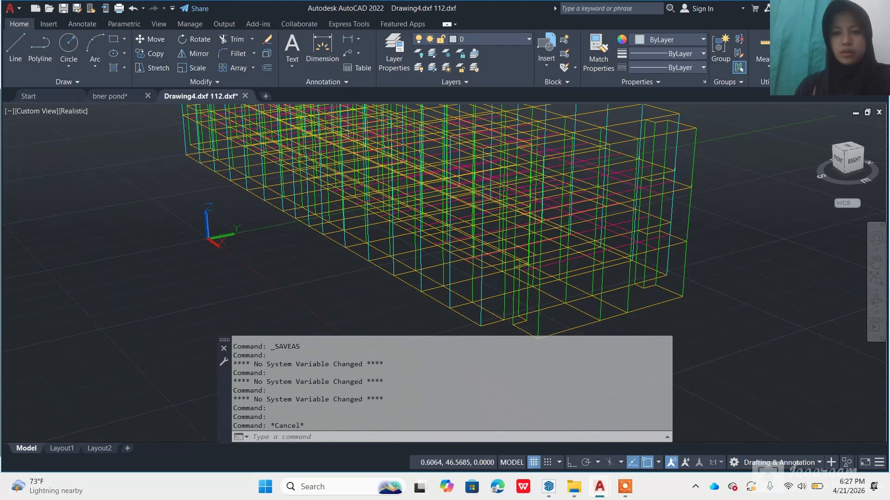
pyautogui.scroll(-3, 576, 266)
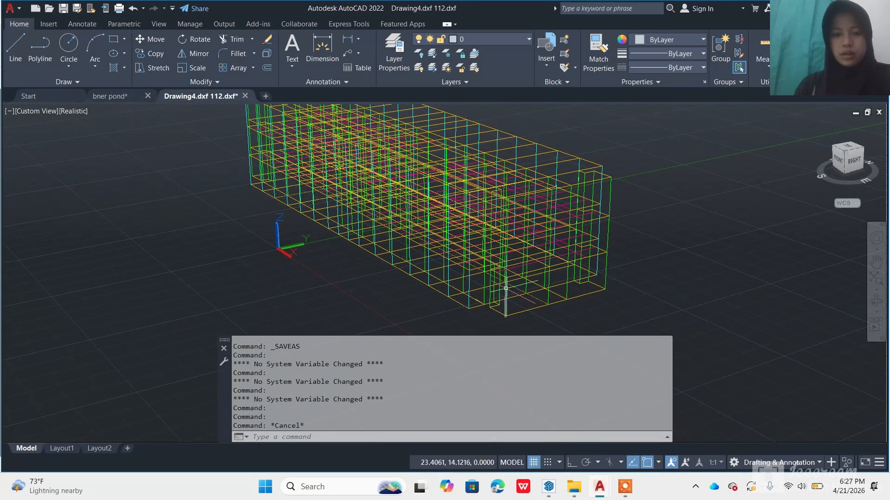
pyautogui.scroll(-4, 505, 288)
pyautogui.scroll(8, 352, 218)
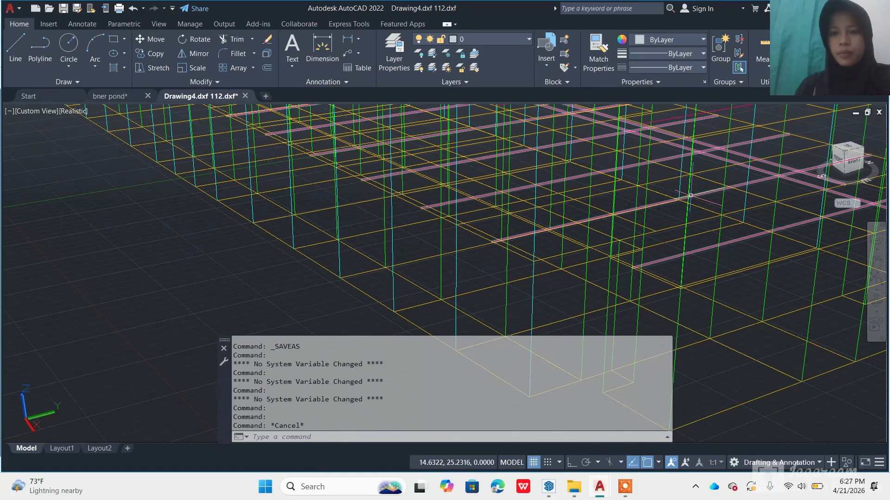
pyautogui.scroll(-5, 444, 239)
pyautogui.scroll(-6, 498, 214)
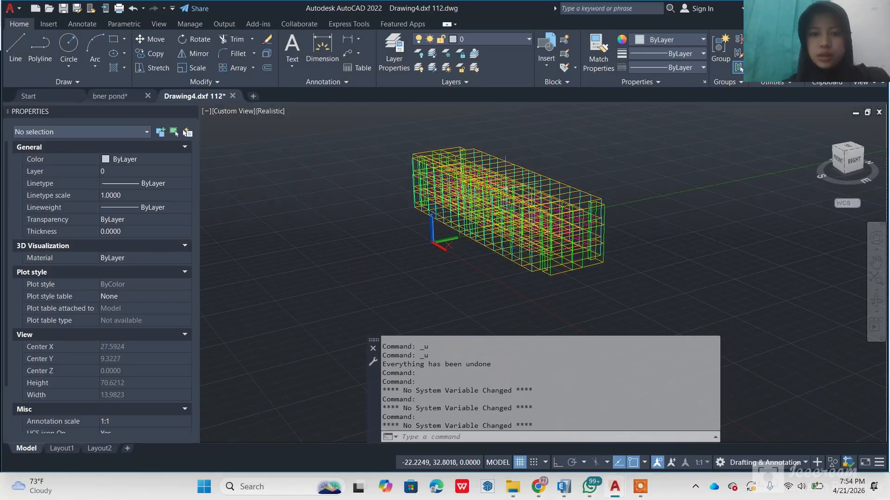
# Explode all objects of the 3D frame in Drawing4.dxf 112 so its remaining blocks become separate lines
pyautogui.scroll(2, 570, 241)
pyautogui.scroll(-2, 570, 241)
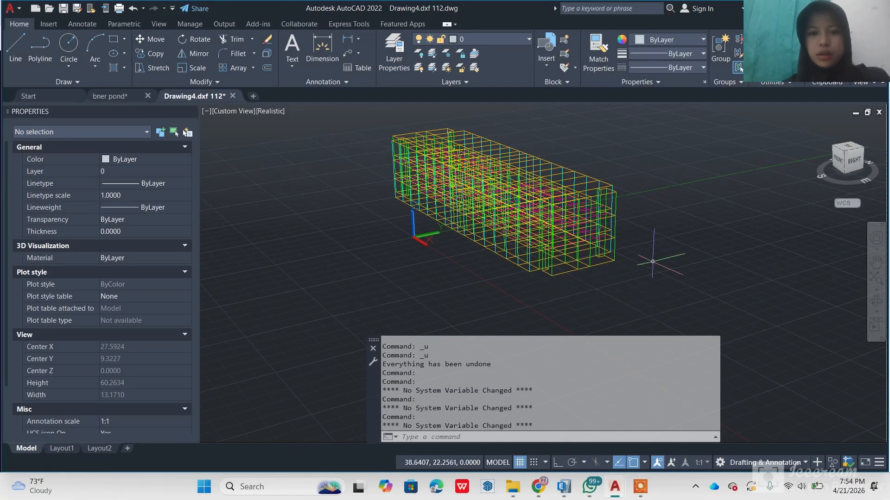
pyautogui.scroll(1, 515, 205)
pyautogui.keyDown('shift'); pyautogui.moveTo(515, 205); pyautogui.dragTo(540, 304, button='middle'); pyautogui.keyUp('shift')
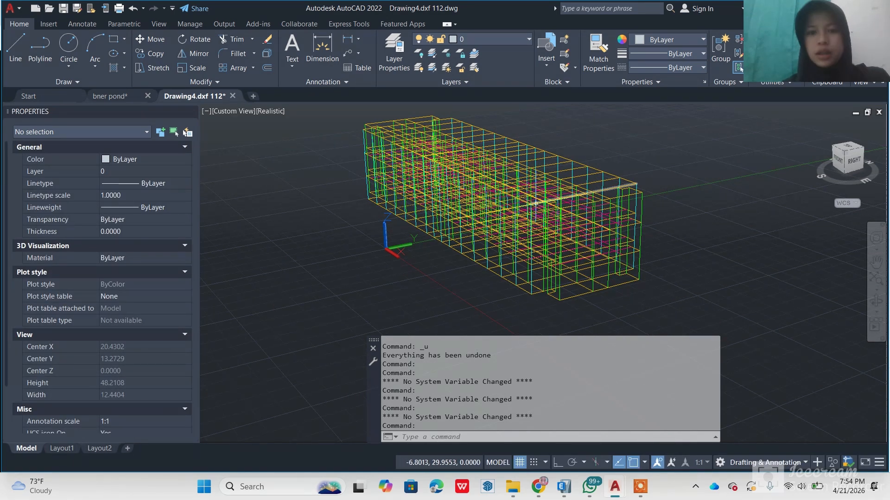
pyautogui.keyDown('shift'); pyautogui.moveTo(560, 239); pyautogui.dragTo(574, 245, button='middle'); pyautogui.keyUp('shift')
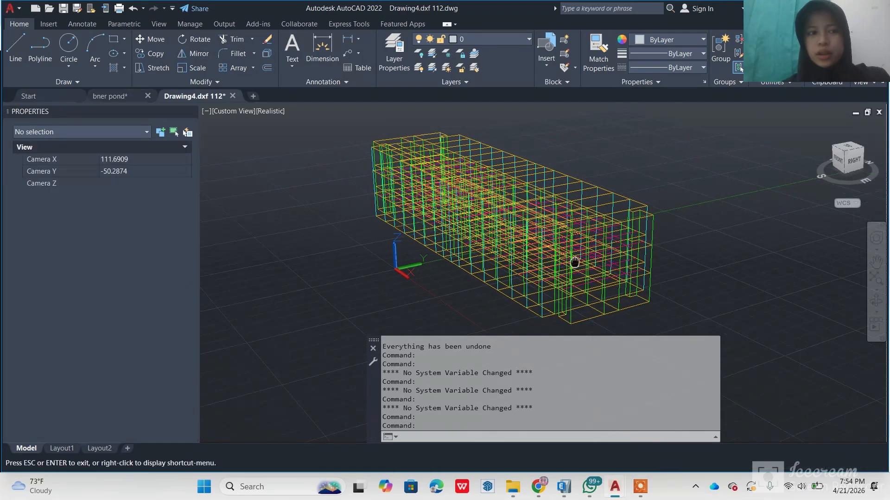
pyautogui.click(661, 311)
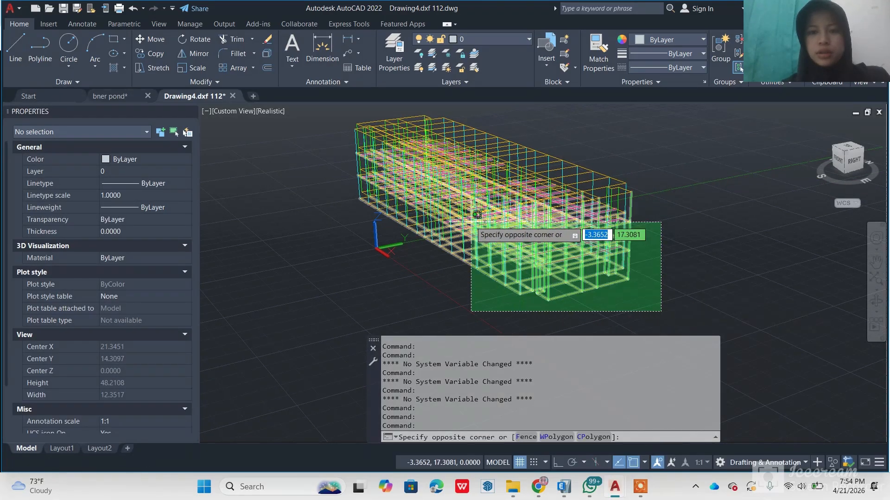
pyautogui.click(305, 117)
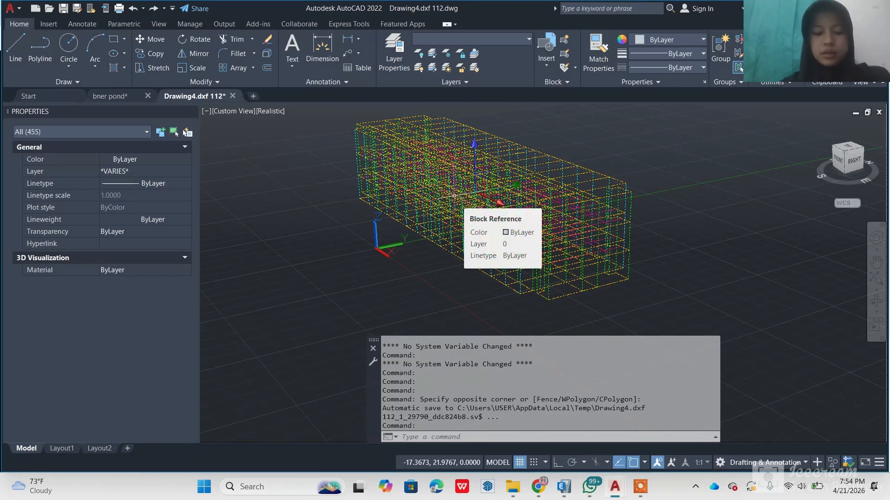
pyautogui.write('x')
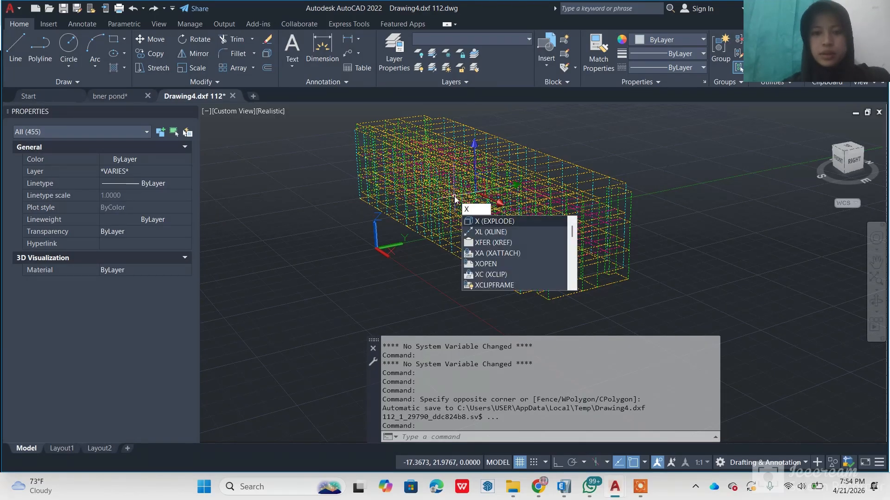
pyautogui.press('Return')
# Select the whole exploded frame to check its object type in the properties, and check the drawing's file
pyautogui.click(670, 310)
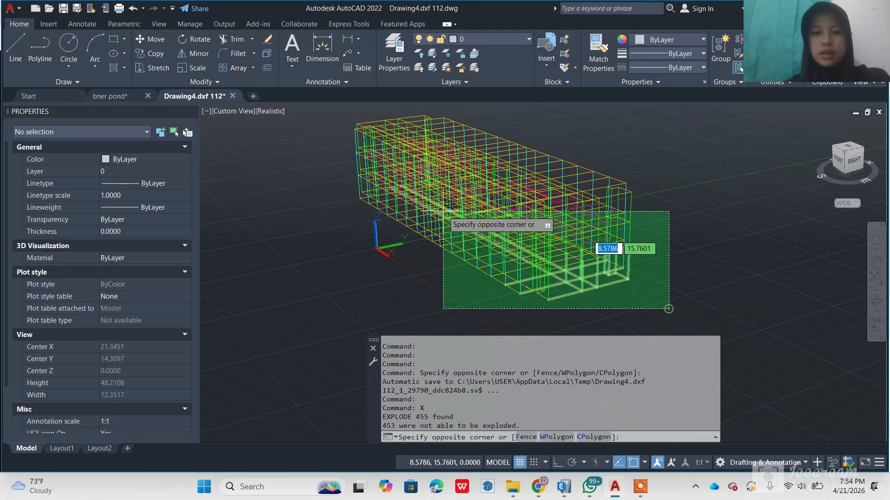
pyautogui.click(320, 112)
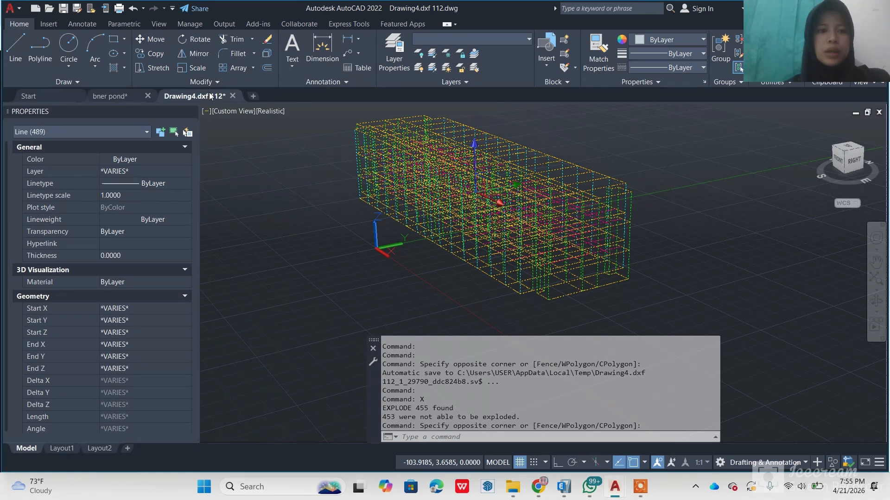
pyautogui.moveTo(197, 99)
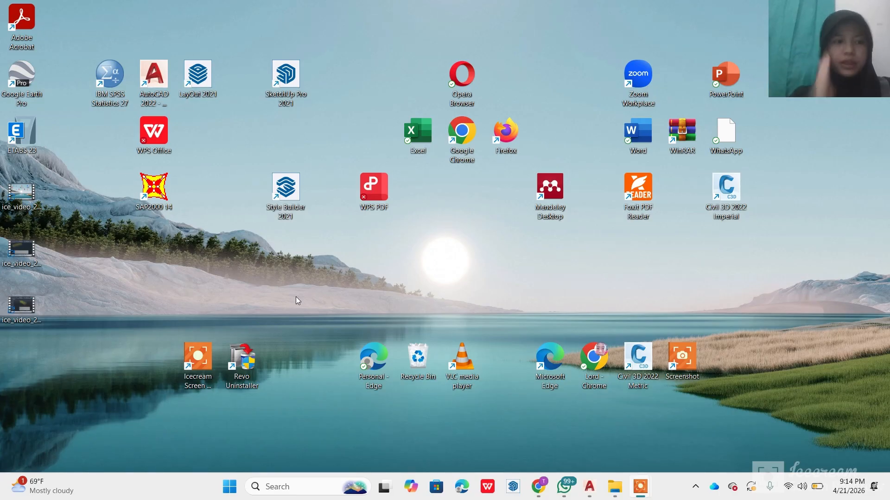
# Launch ETABS from the desktop
pyautogui.doubleClick(17, 132)
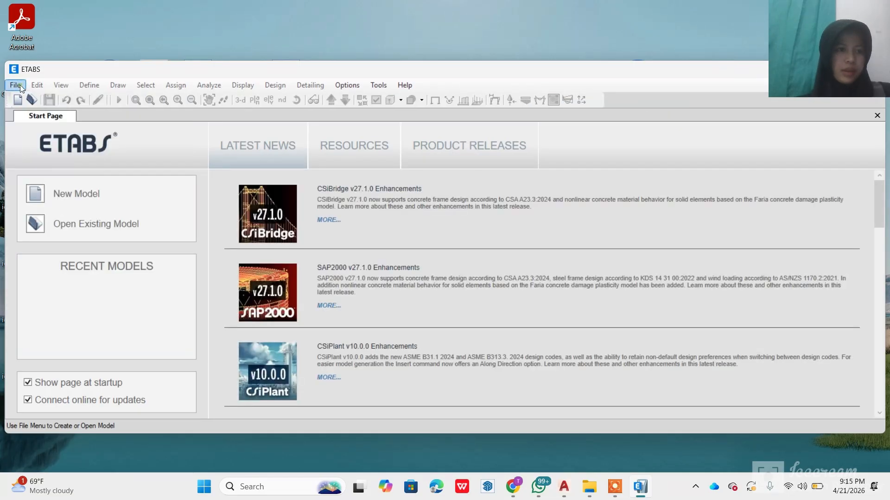
# Create a new model with built-in settings, using Metric SI units, United States materials, AISC 360-10 steel and ACI 318-11 concrete codes
pyautogui.click(20, 87)
pyautogui.click(38, 103)
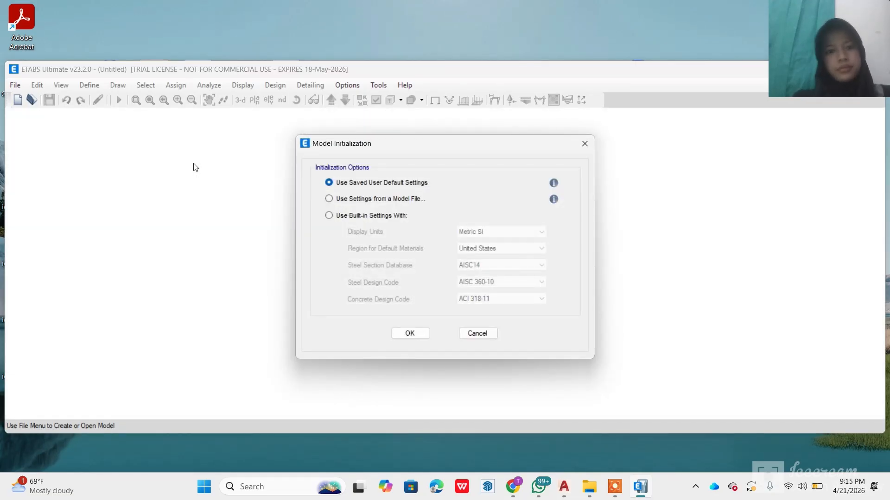
pyautogui.click(331, 216)
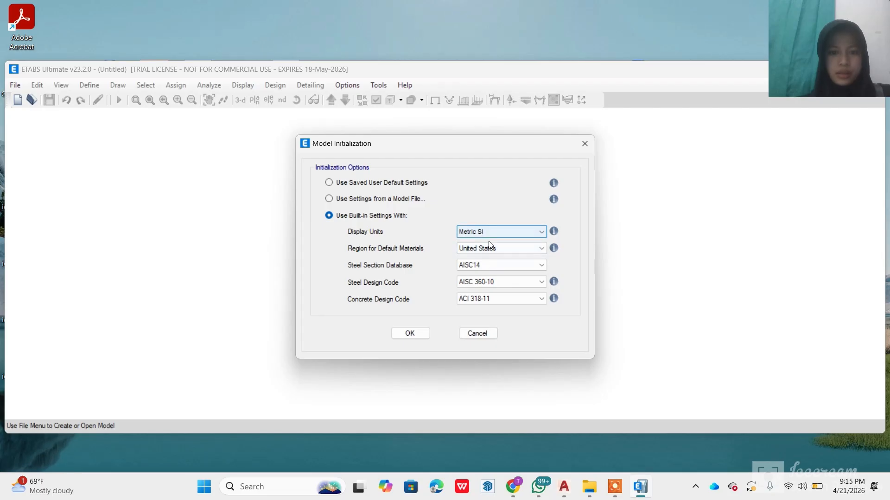
pyautogui.click(410, 333)
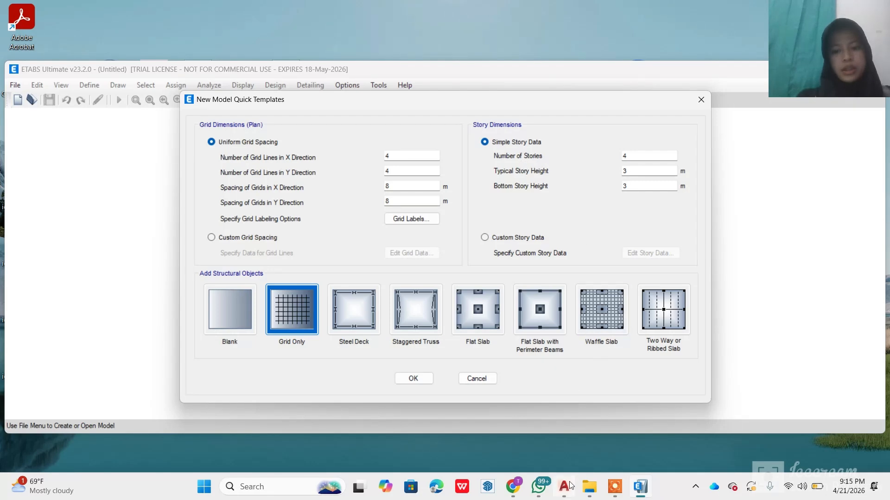
# Check the bner pond.dwg plan in AutoCAD, and return to the new model template in ETABS
pyautogui.moveTo(569, 486)
pyautogui.click(561, 452)
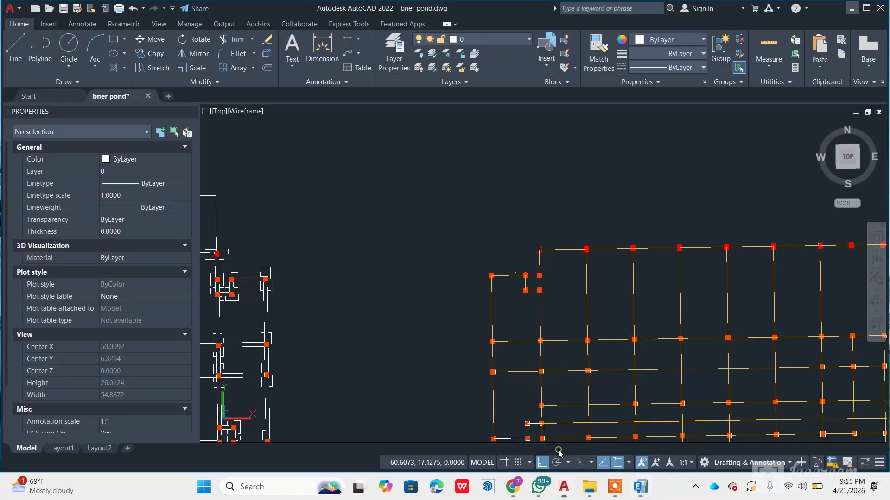
pyautogui.moveTo(614, 489)
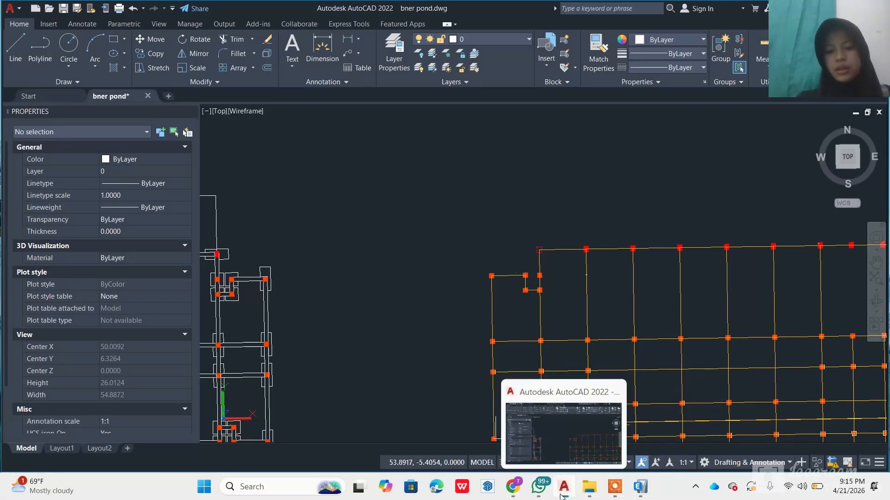
pyautogui.click(650, 489)
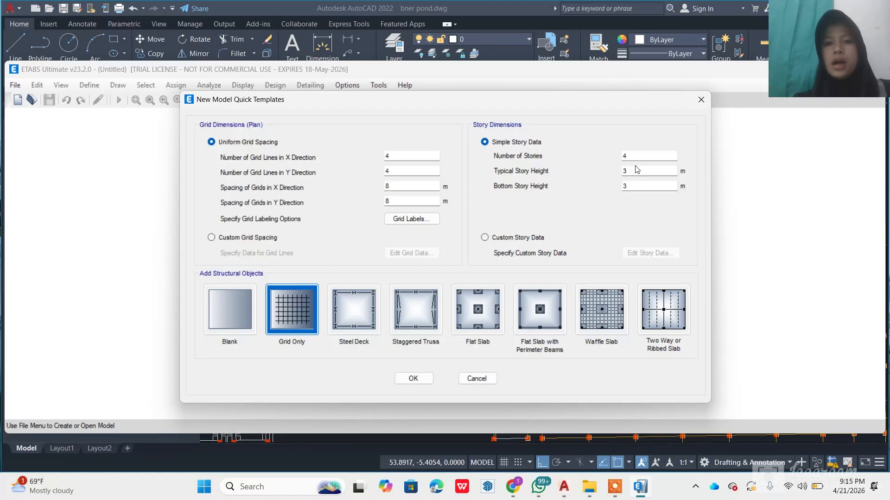
# Set custom story heights of 4 m for Story1, 3.5 m for Story2 and 3.55 m for Story3 and Story4, and create a blank model
pyautogui.click(484, 238)
pyautogui.click(630, 253)
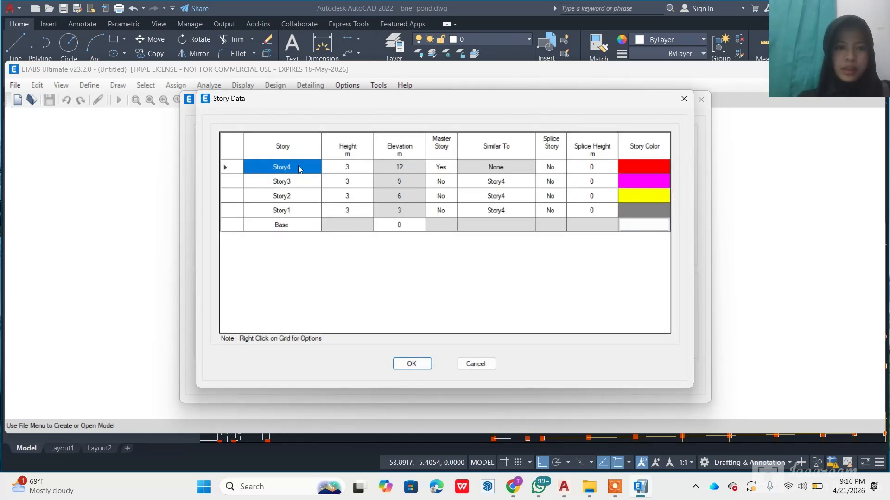
pyautogui.click(346, 210)
pyautogui.write('4')
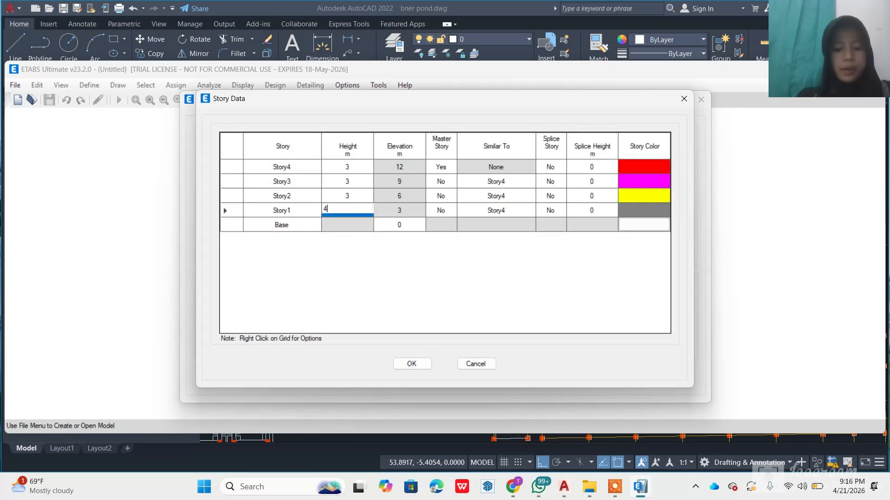
pyautogui.click(357, 195)
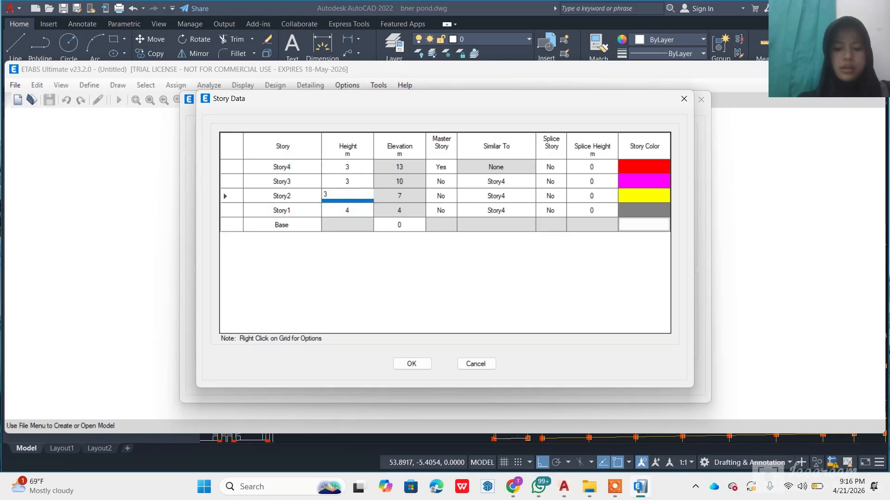
pyautogui.click(360, 181)
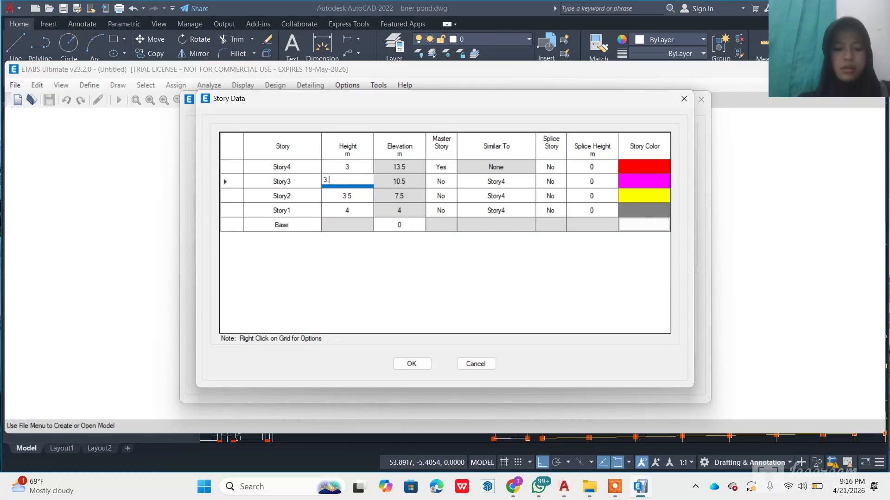
pyautogui.write('3.55')
pyautogui.click(366, 167)
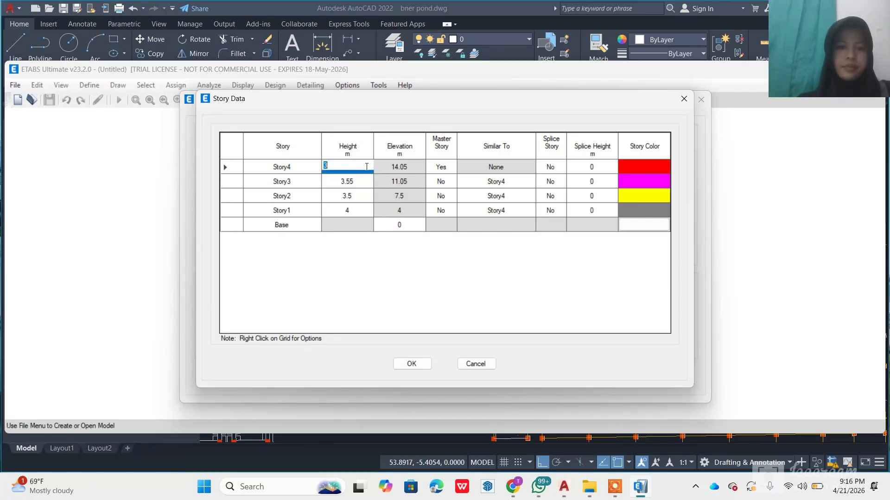
pyautogui.write('3.55')
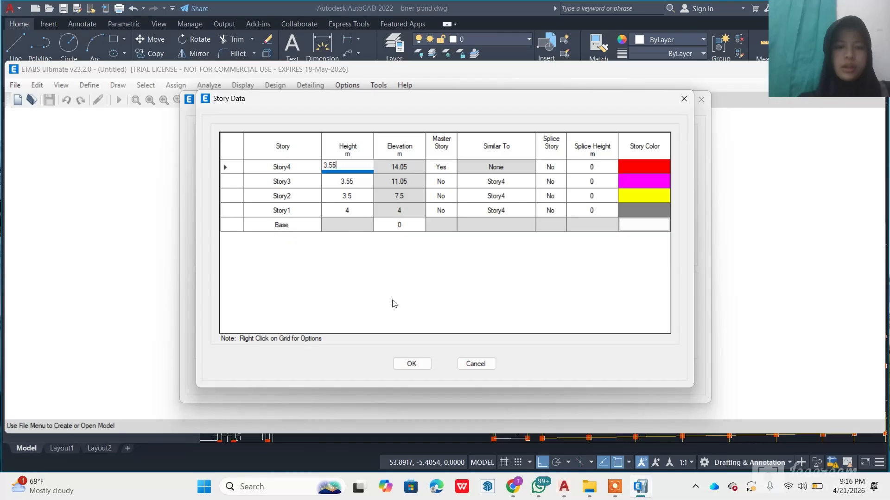
pyautogui.click(412, 364)
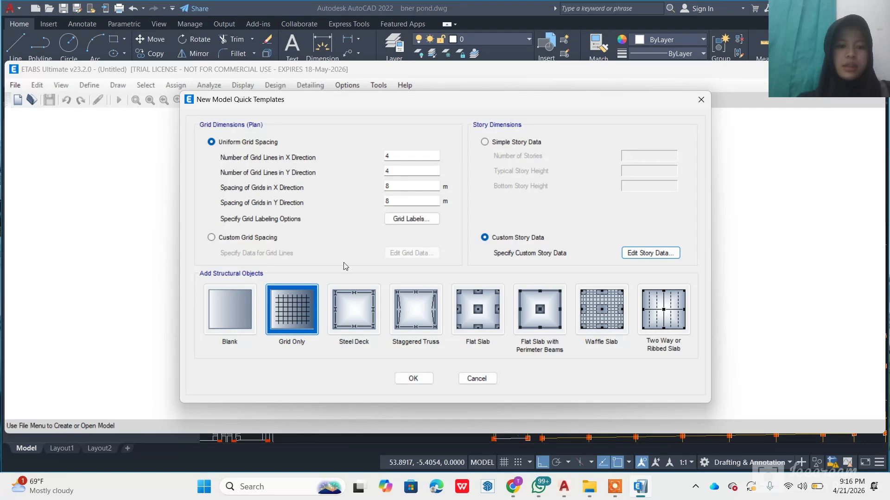
pyautogui.click(239, 314)
pyautogui.click(413, 378)
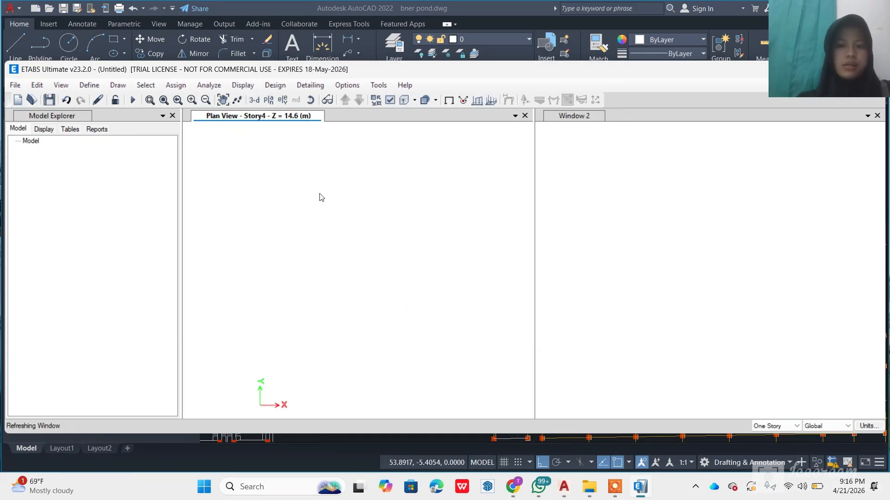
# Add a concrete rectangular frame section named Kolom 45x35 and set its depth to 450 mm
pyautogui.click(89, 85)
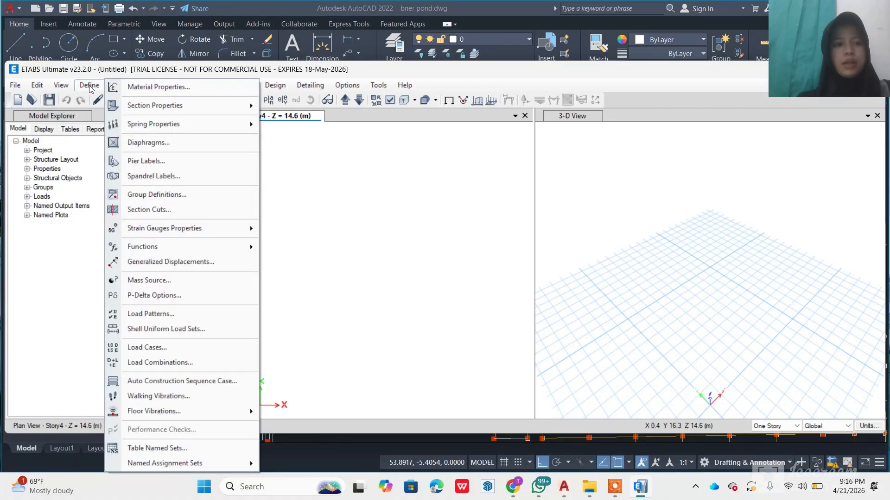
pyautogui.moveTo(125, 109)
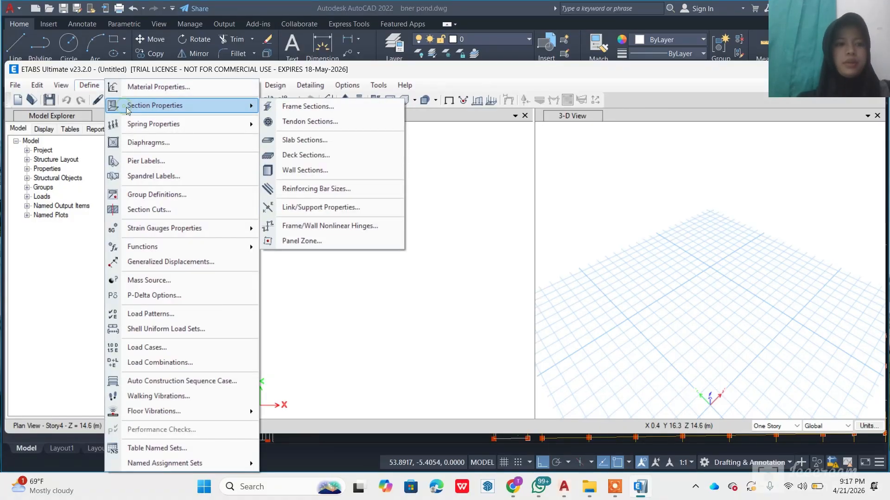
pyautogui.click(280, 106)
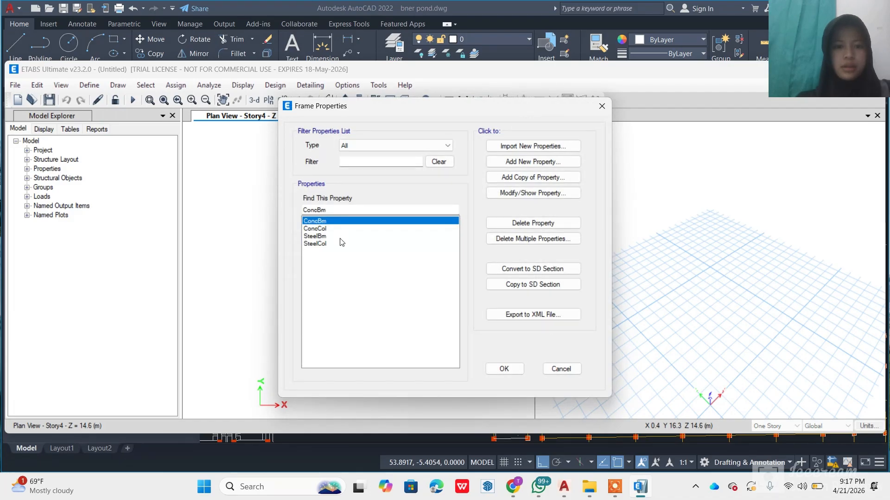
pyautogui.click(503, 162)
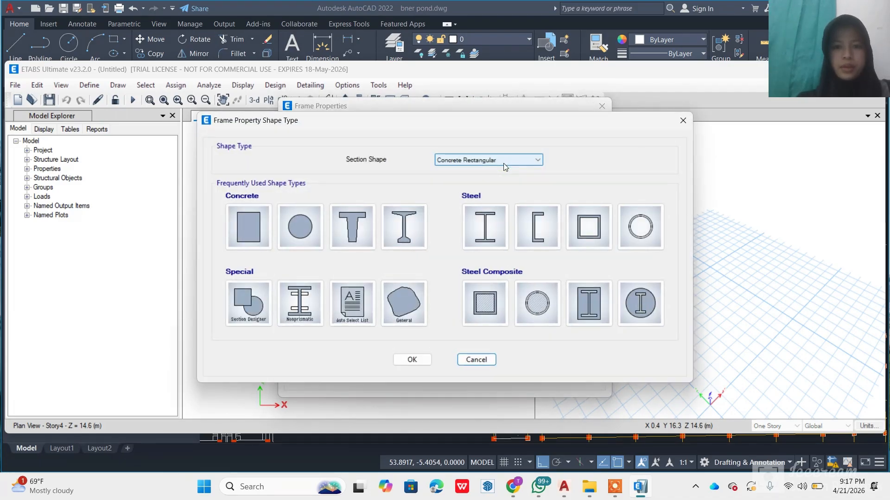
pyautogui.click(248, 229)
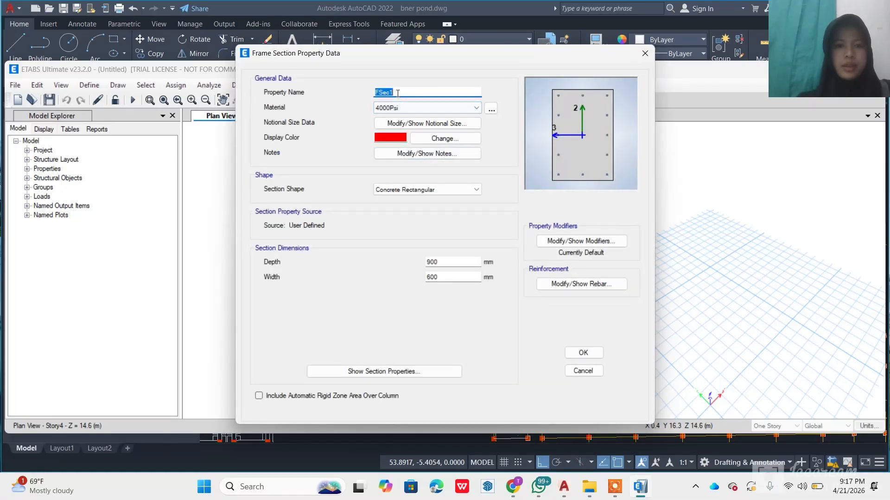
pyautogui.write('Kolom')
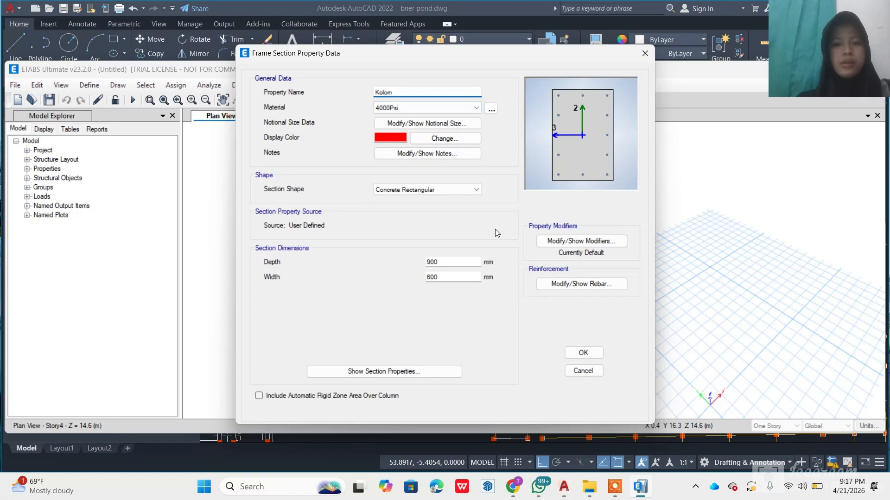
pyautogui.write('45x35')
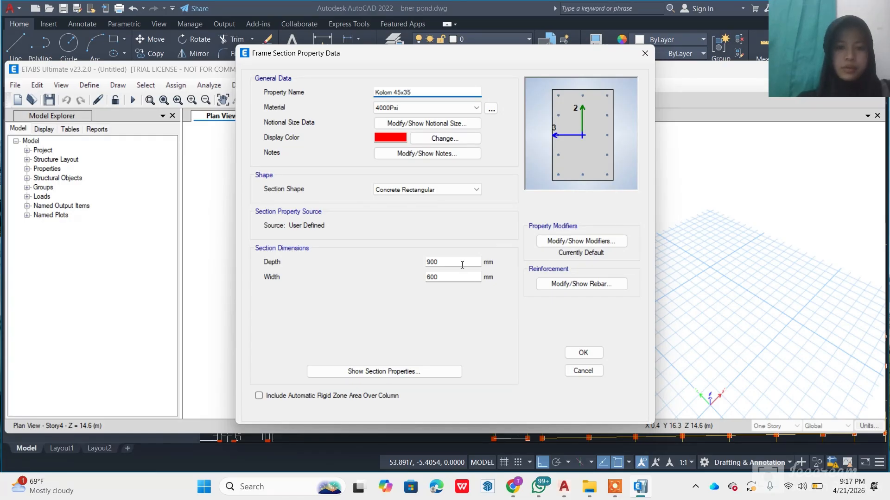
pyautogui.click(462, 264)
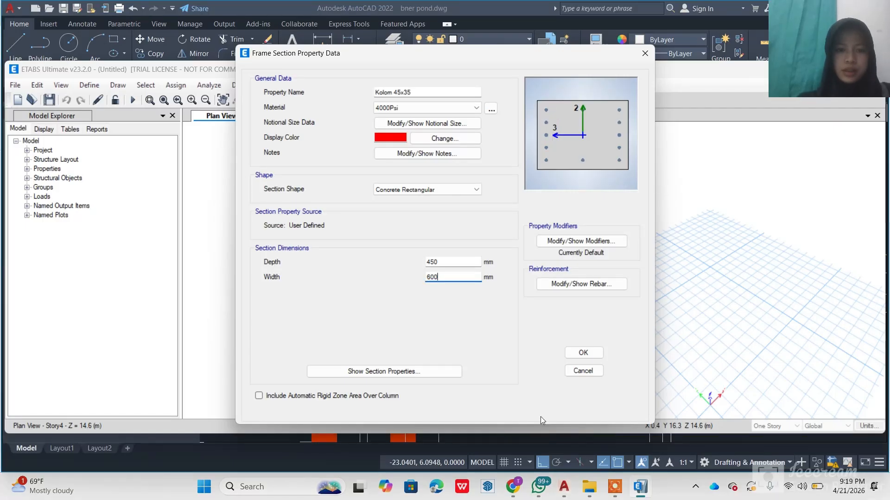
# Switch to AutoCAD to measure the side of the red corner column in bner pond.dwg, and return to the section data in ETABS
pyautogui.click(563, 488)
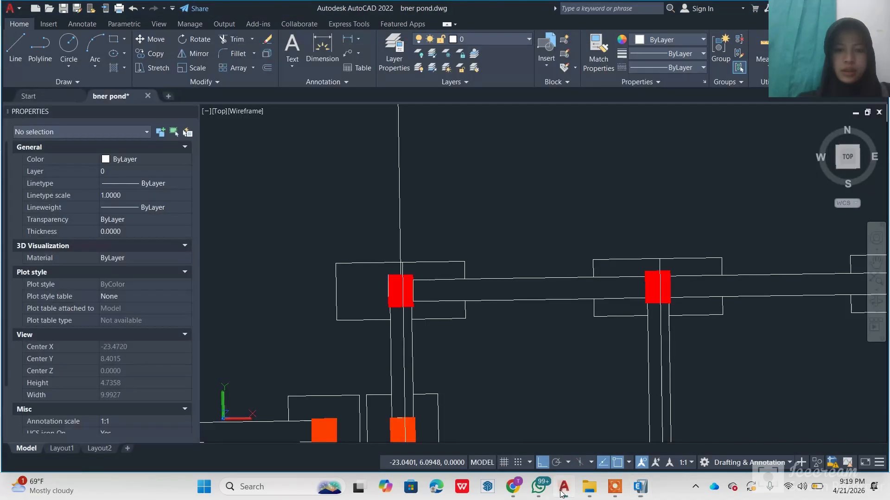
pyautogui.scroll(3, 402, 297)
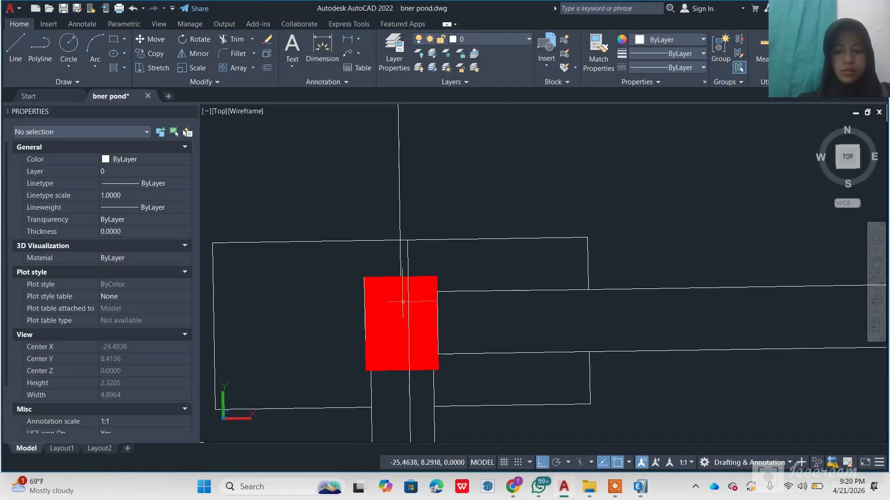
pyautogui.press('space')
pyautogui.click(364, 277)
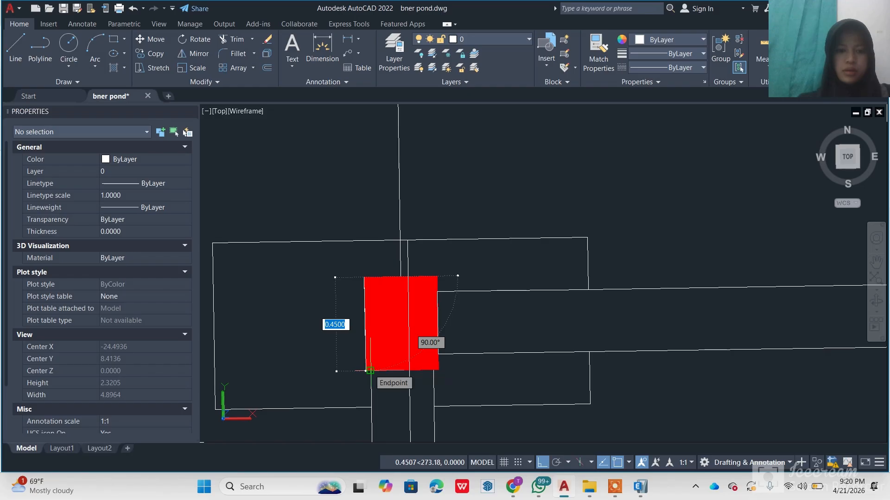
pyautogui.press('Escape')
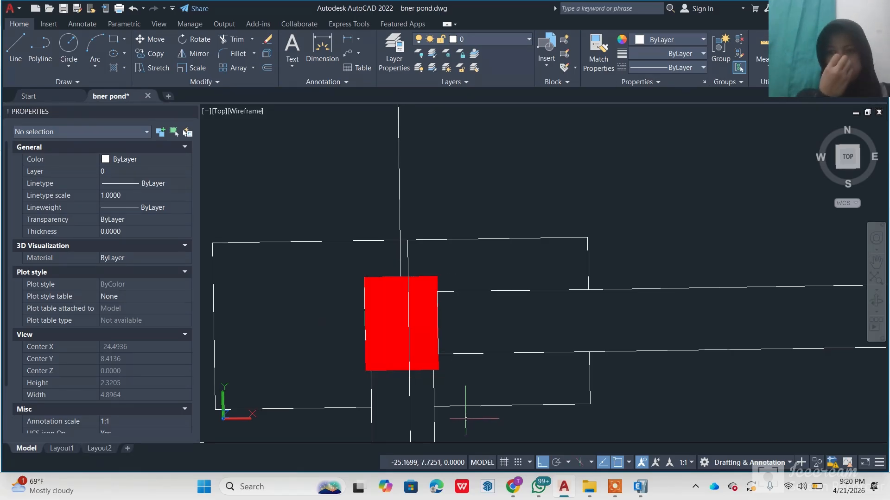
pyautogui.moveTo(578, 495)
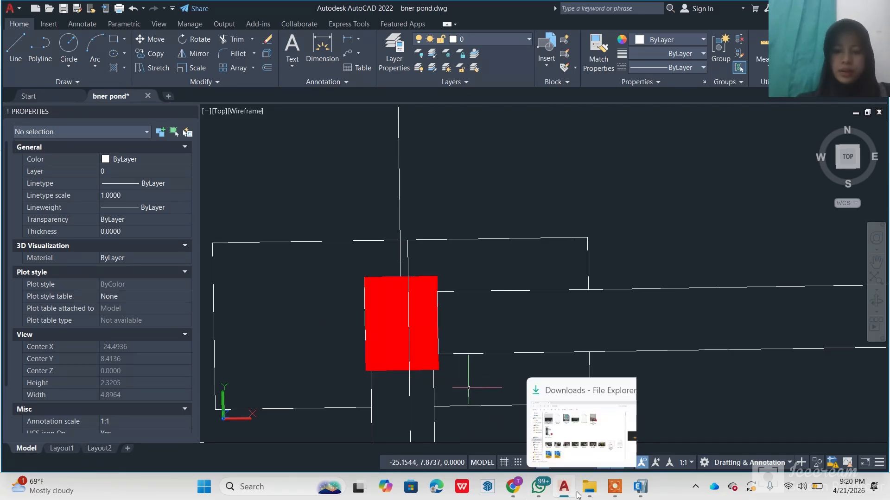
pyautogui.click(640, 486)
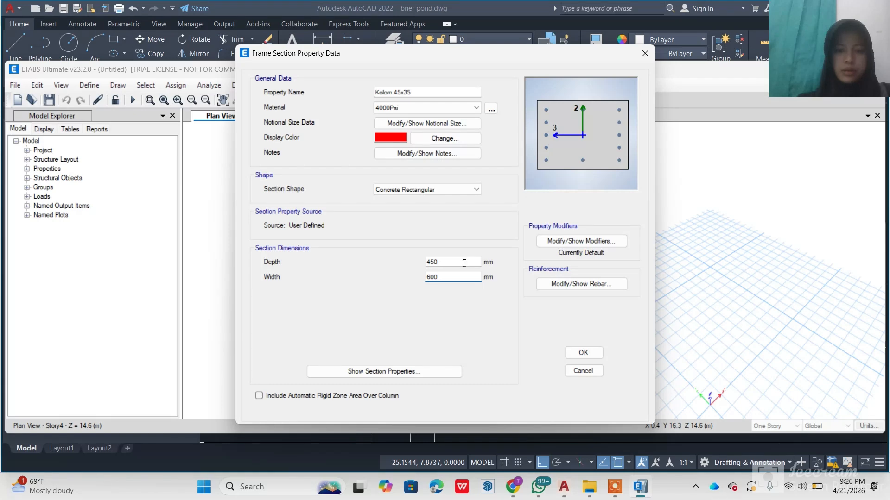
# Set the Kolom 45x35 section's width to 350 mm, and accept its column reinforcement data and the section
pyautogui.press('BackSpace')
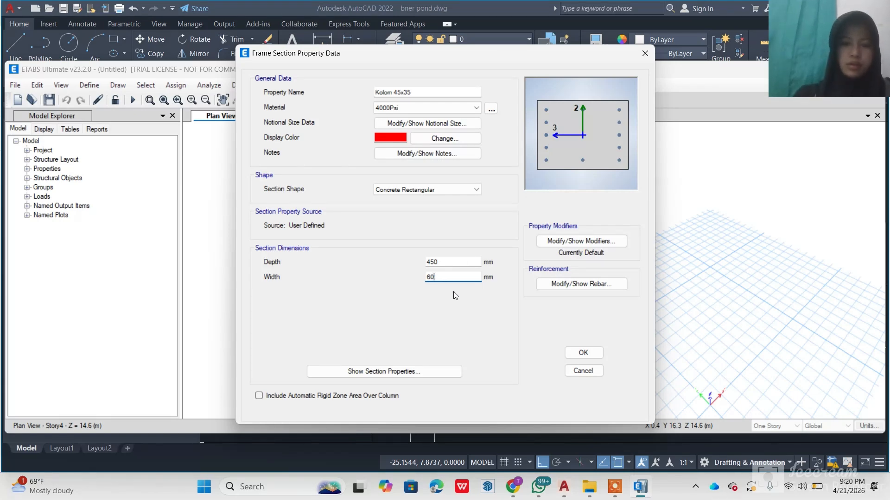
pyautogui.write('350')
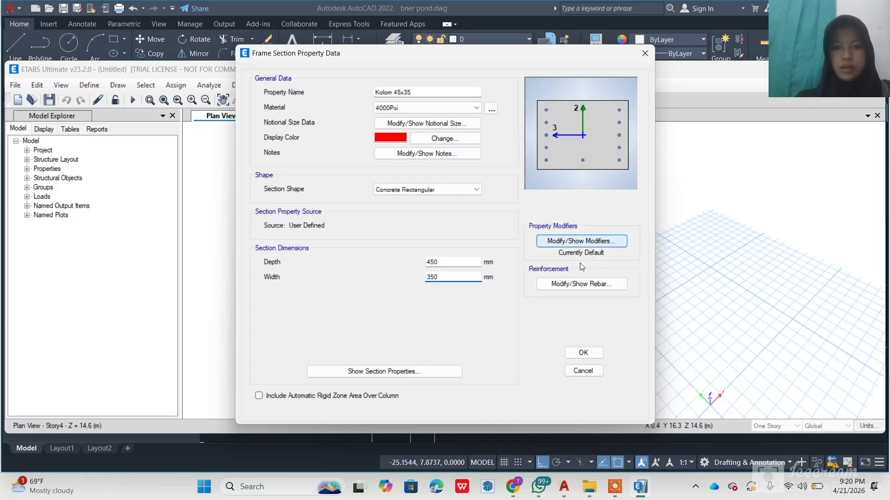
pyautogui.click(558, 287)
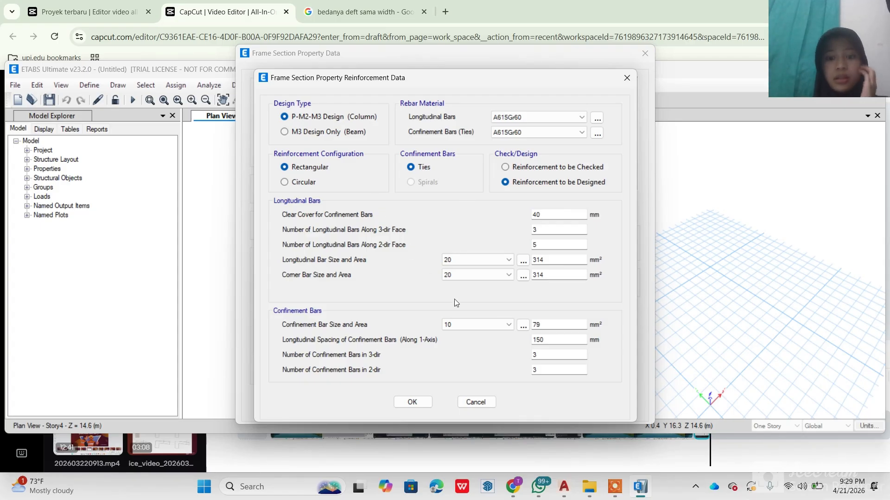
pyautogui.click(410, 398)
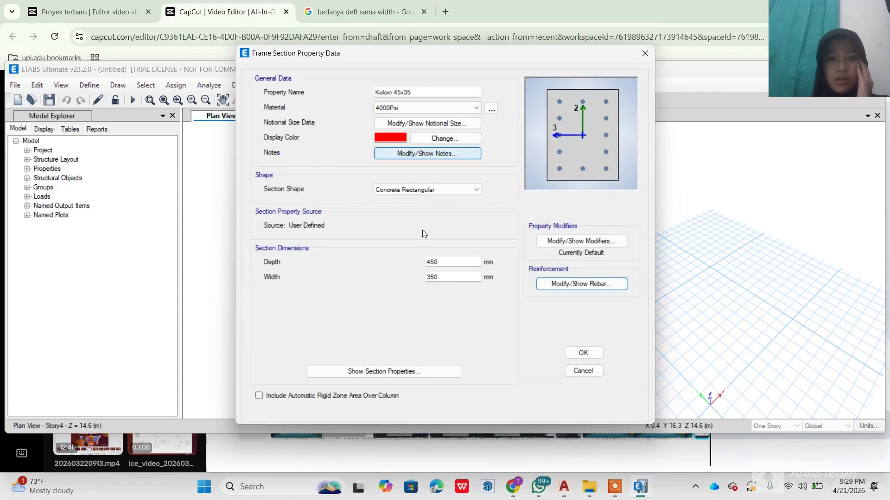
pyautogui.click(582, 354)
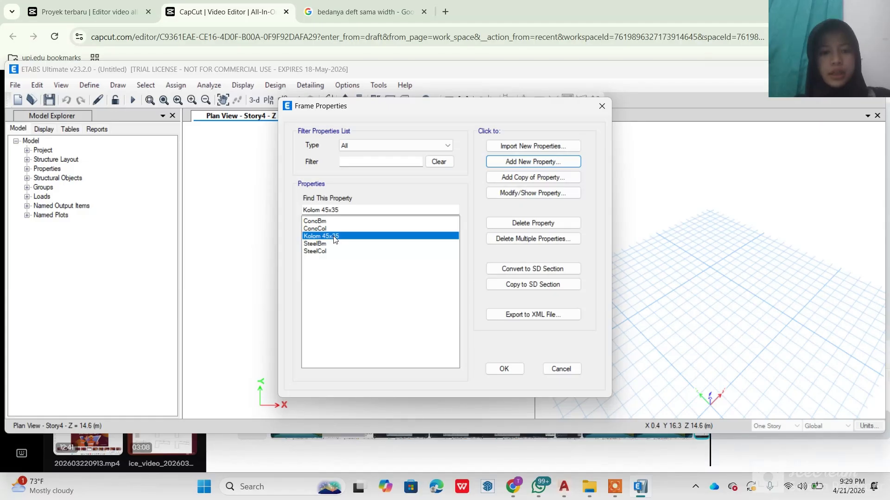
# Add a copy of the Kolom 45x35 frame section and clear the copy's property name
pyautogui.click(538, 178)
pyautogui.click(397, 93)
pyautogui.press('BackSpace')
pyautogui.press('BackSpace')
pyautogui.press('BackSpace')
pyautogui.press('BackSpace')
pyautogui.press('BackSpace')
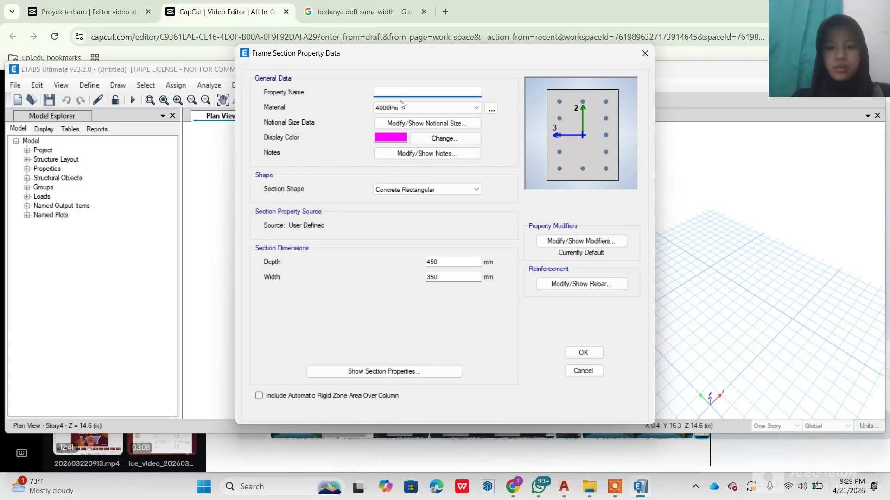
# Switch to bner pond.dwg in AutoCAD and measure the upper edge of an orange column in the small stair-like cluster
pyautogui.click(564, 486)
pyautogui.scroll(-3, 488, 280)
pyautogui.scroll(2, 487, 280)
pyautogui.scroll(-1, 487, 280)
pyautogui.scroll(5, 488, 280)
pyautogui.scroll(-9, 501, 217)
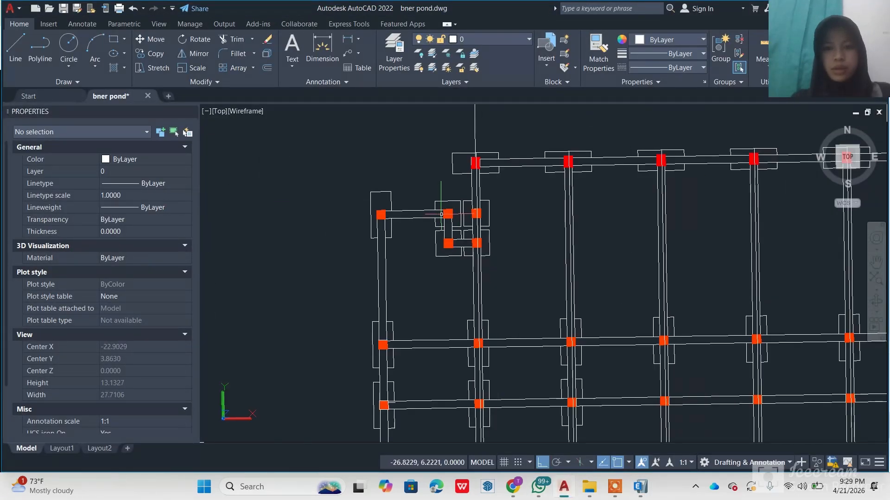
pyautogui.scroll(9, 501, 217)
pyautogui.write('l')
pyautogui.press('Return')
pyautogui.click(436, 189)
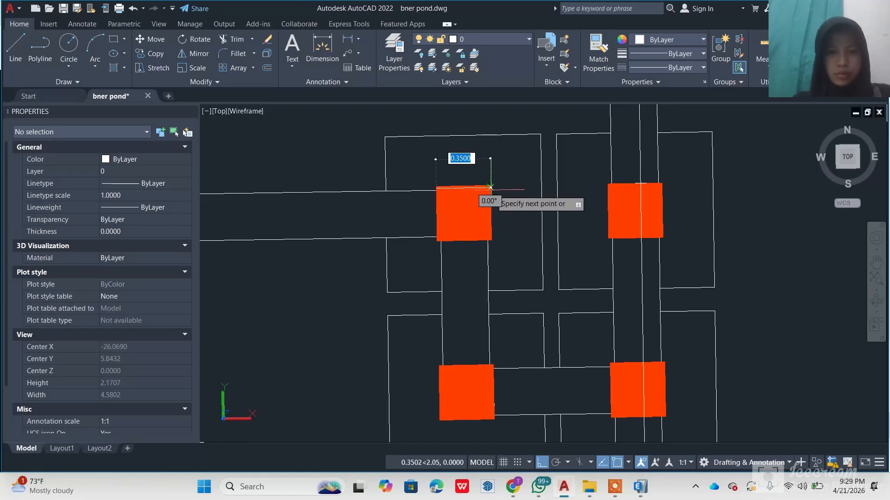
pyautogui.scroll(-5, 490, 186)
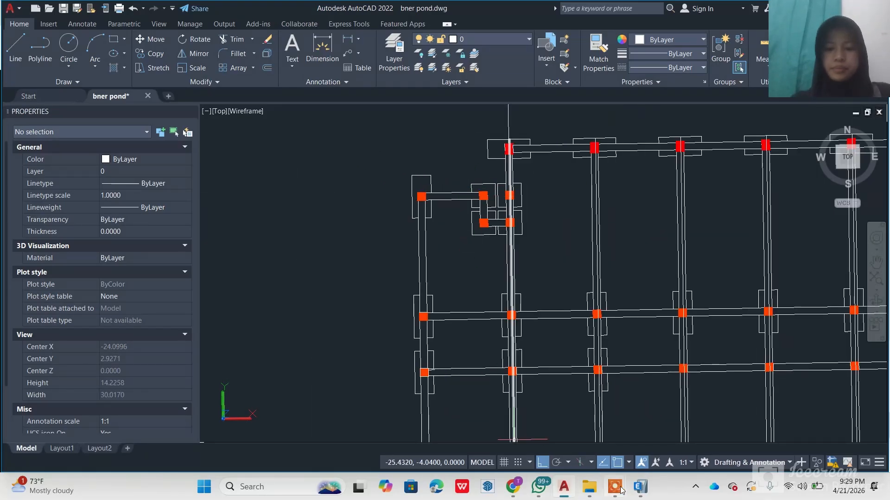
# Return to ETABS, name the copied section k35x35 with a depth of 350 mm, and open its reinforcement data
pyautogui.click(641, 487)
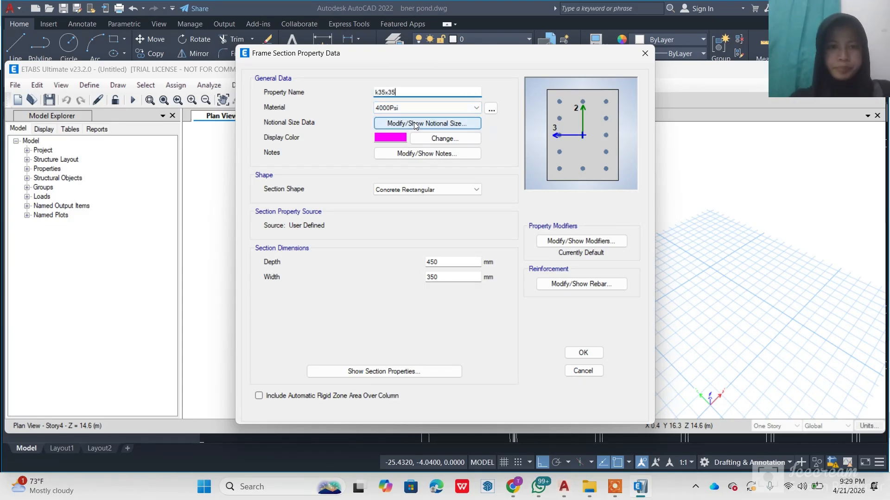
pyautogui.click(449, 261)
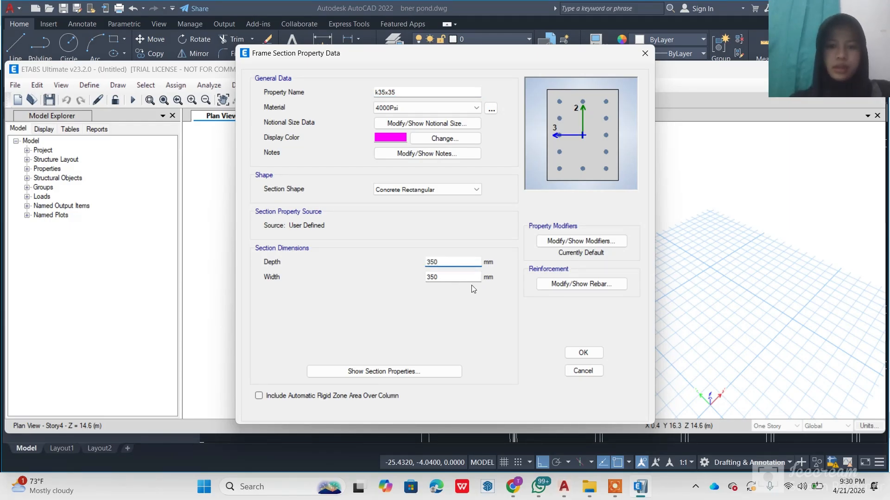
pyautogui.click(552, 284)
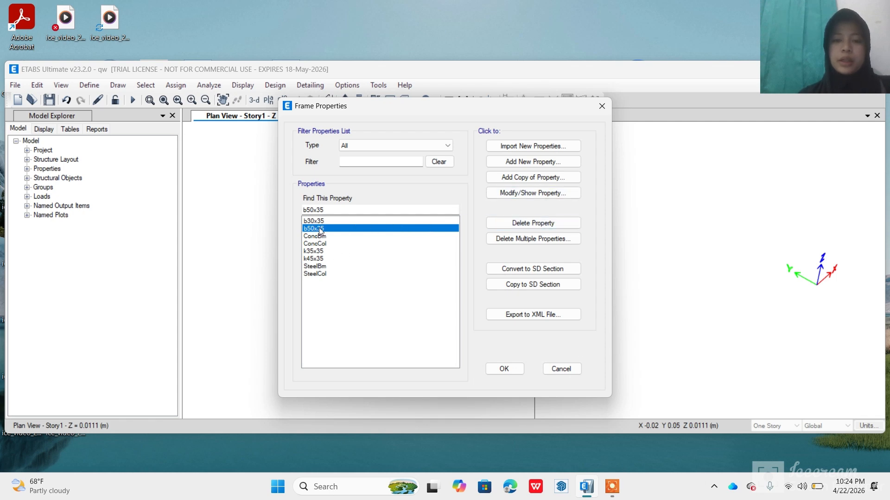
# Check the design type in the b50x35 section's reinforcement data, and accept the section and the frame properties
pyautogui.click(510, 194)
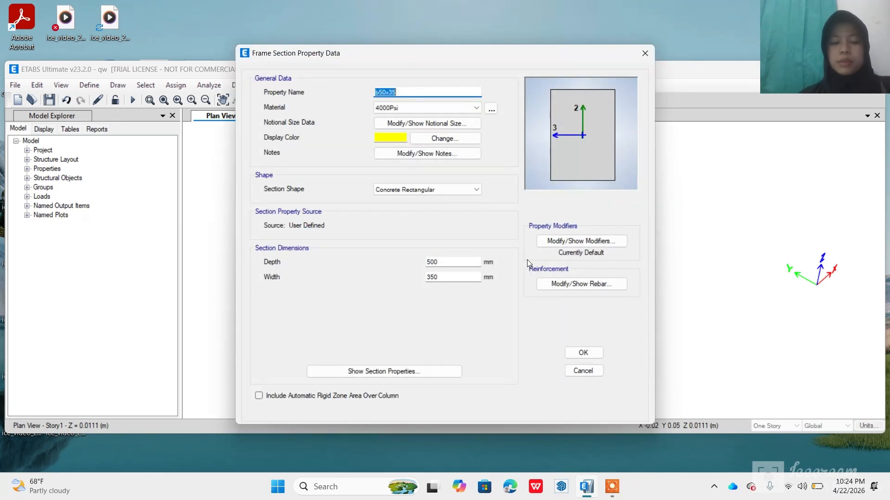
pyautogui.click(563, 284)
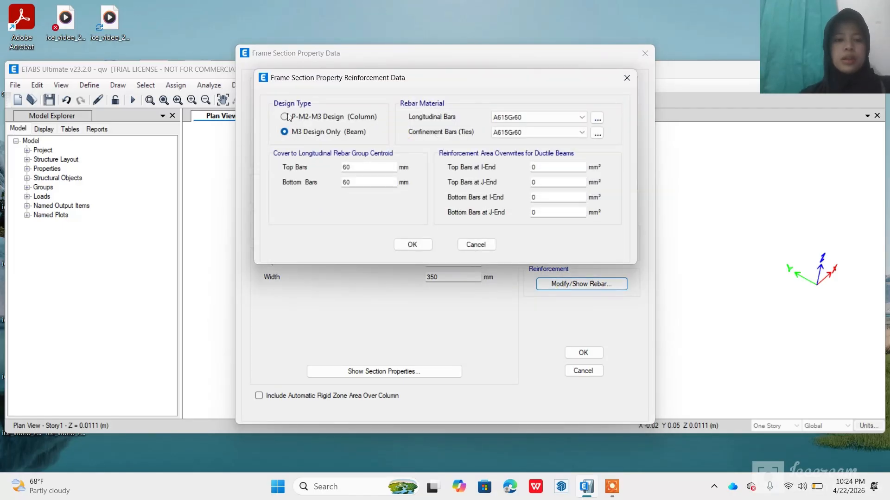
pyautogui.click(627, 78)
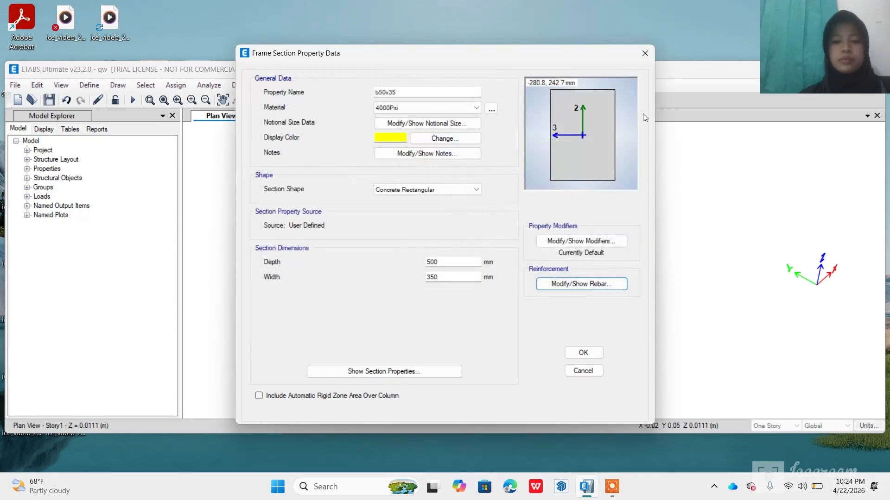
pyautogui.click(583, 353)
pyautogui.click(521, 370)
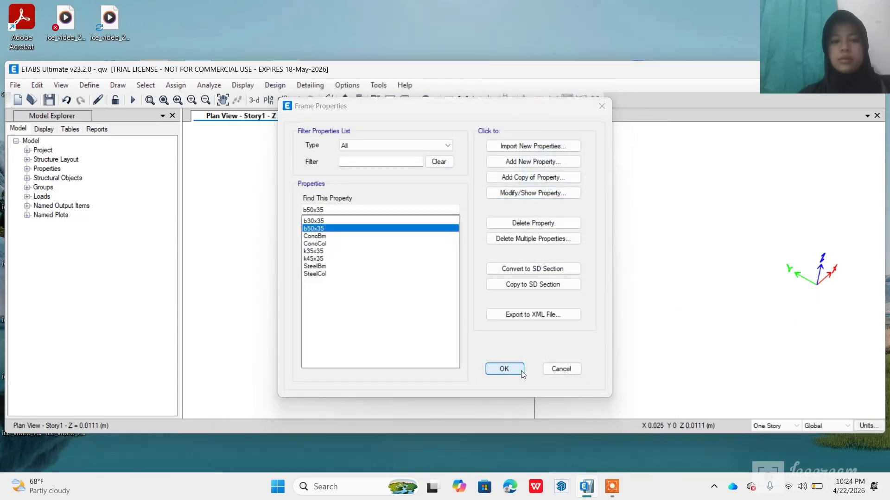
# Open the DXF file bismillah ya Allah from Downloads for import as a 3D model
pyautogui.click(16, 86)
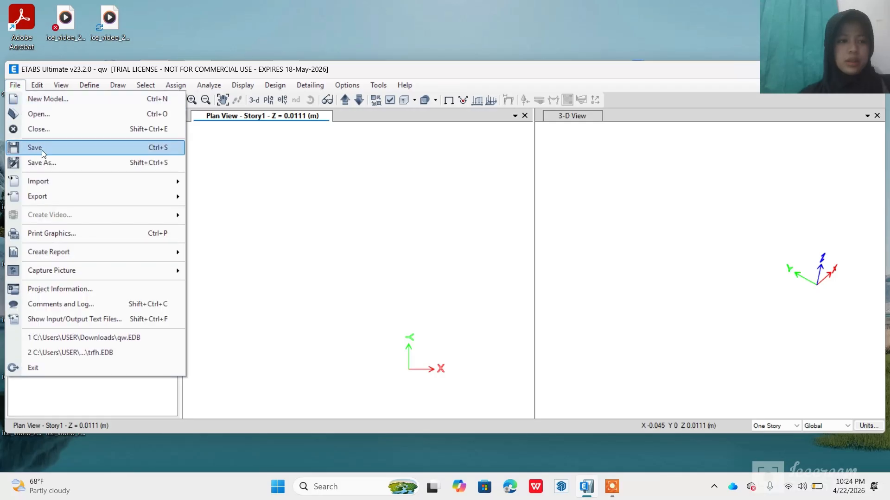
pyautogui.moveTo(61, 181)
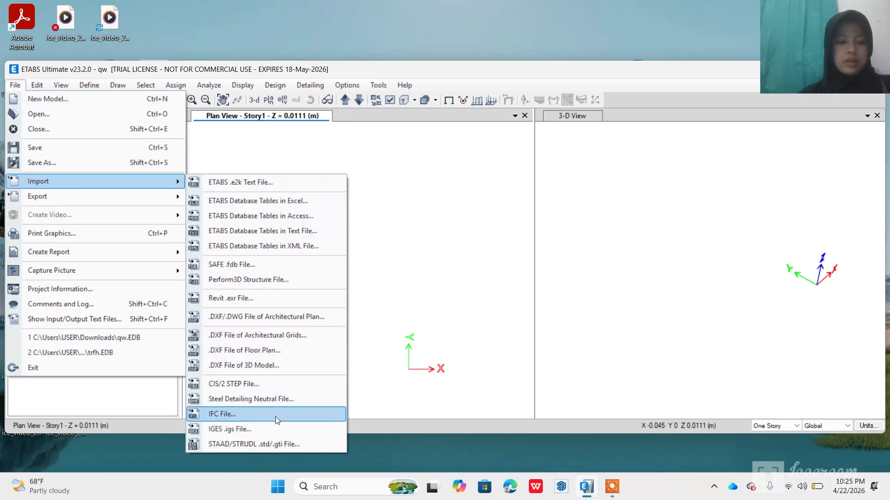
pyautogui.click(266, 368)
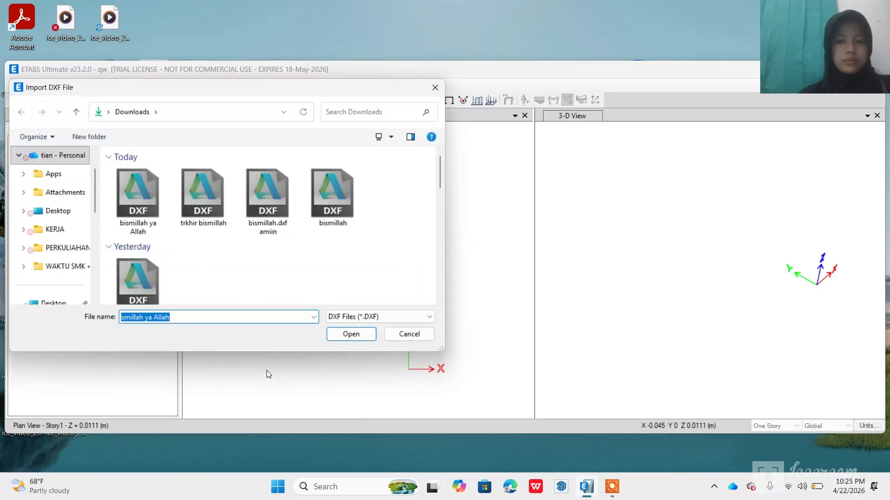
pyautogui.click(350, 335)
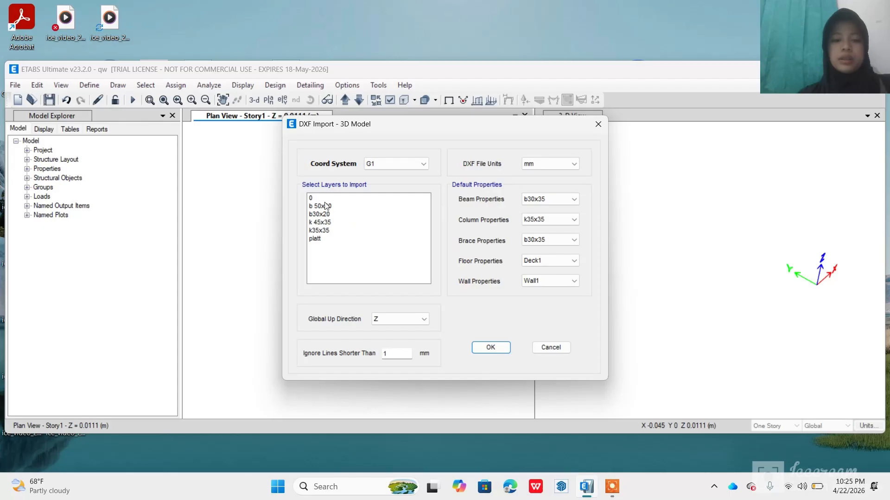
# Select the layers b 50x30, k 45x35 and platt for the DXF import
pyautogui.click(547, 262)
pyautogui.click(546, 262)
pyautogui.click(321, 207)
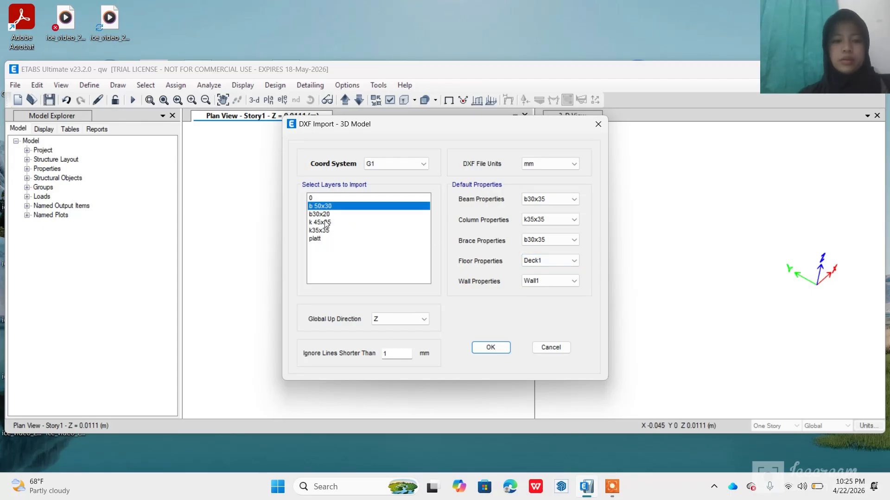
pyautogui.click(325, 223)
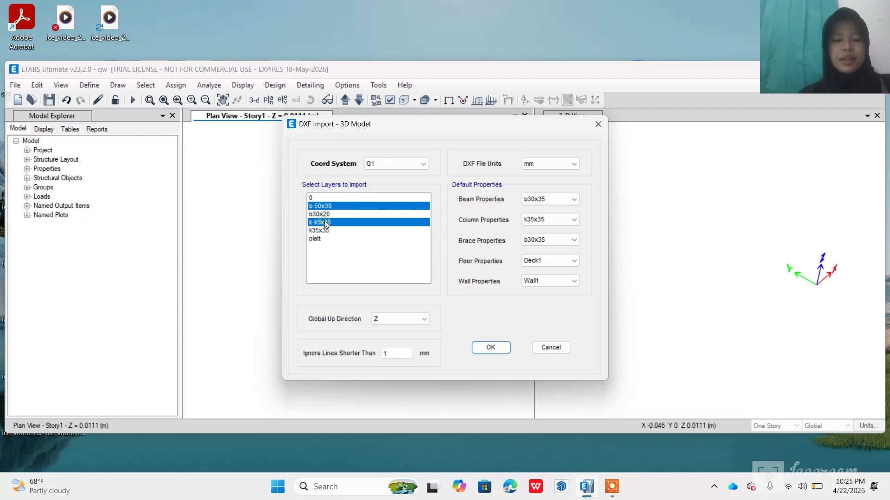
pyautogui.click(322, 239)
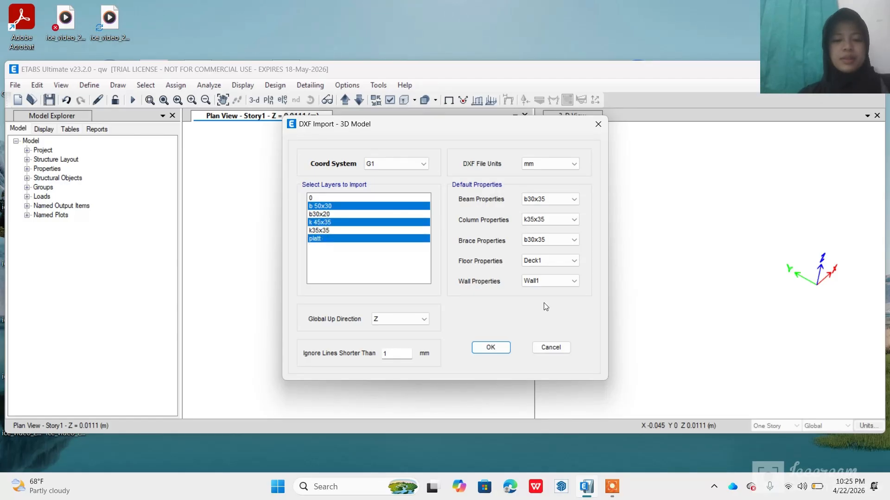
# Set the import's default beam property to b50x35 and its default column property to k45x35
pyautogui.click(542, 202)
pyautogui.click(545, 219)
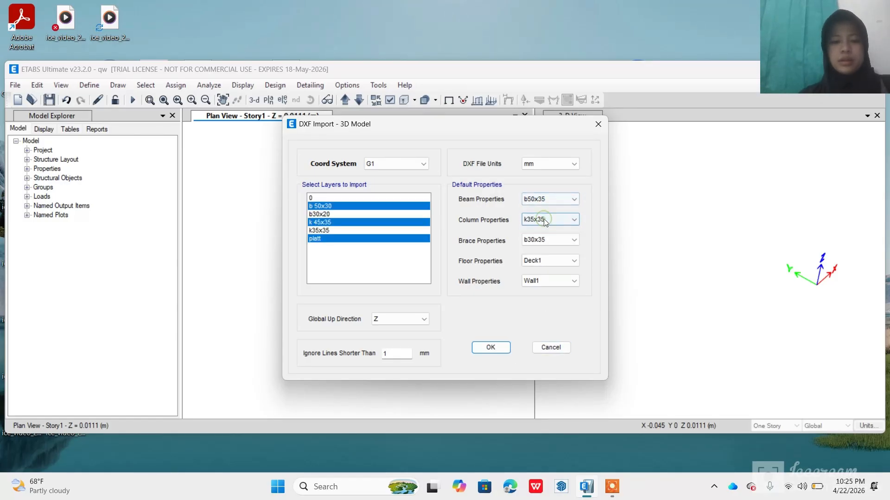
pyautogui.click(560, 220)
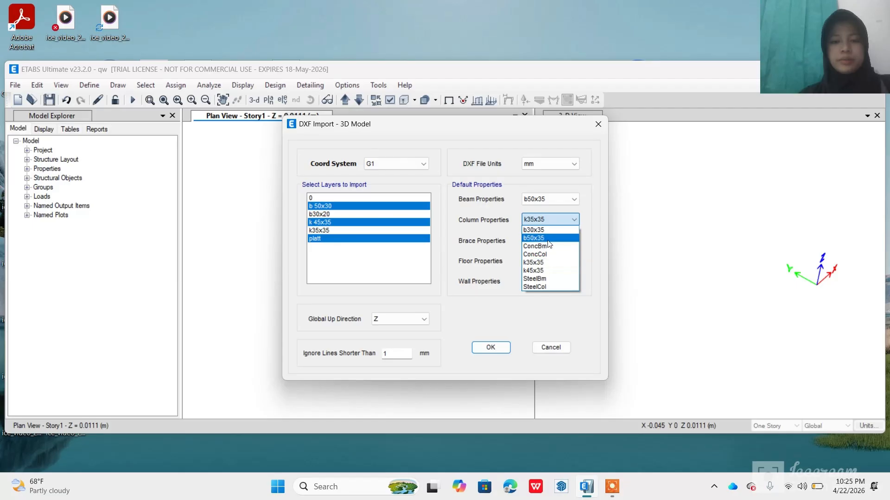
pyautogui.click(549, 271)
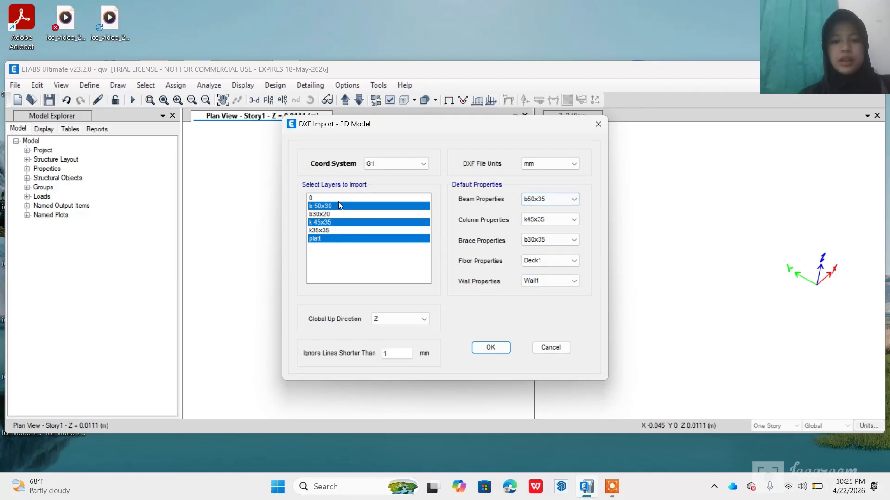
# Run the DXF import and save the model file as oj in Downloads
pyautogui.click(500, 352)
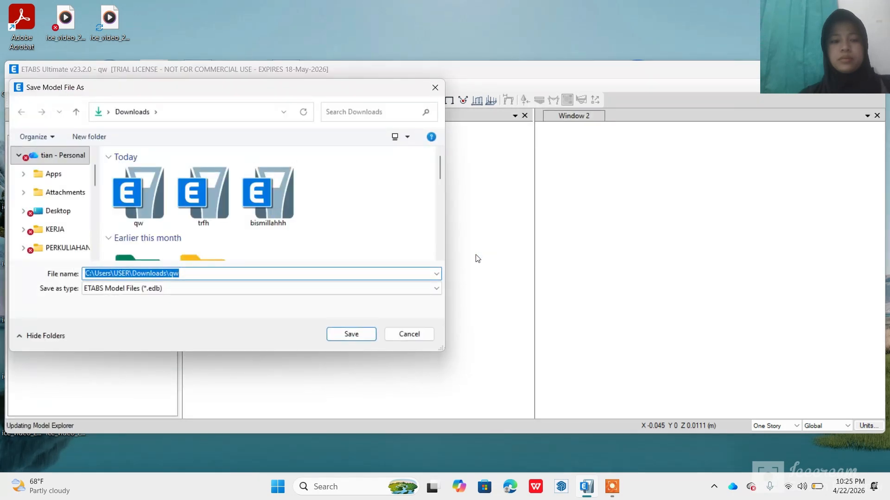
pyautogui.write('o')
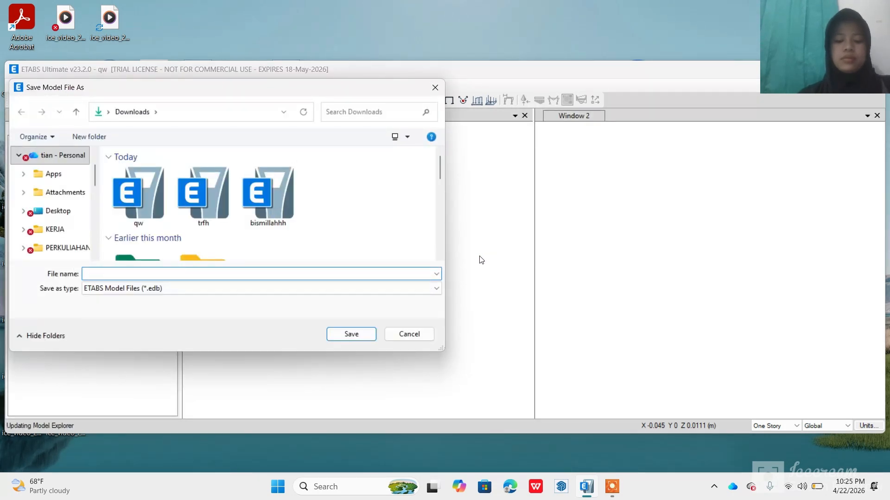
pyautogui.write('j')
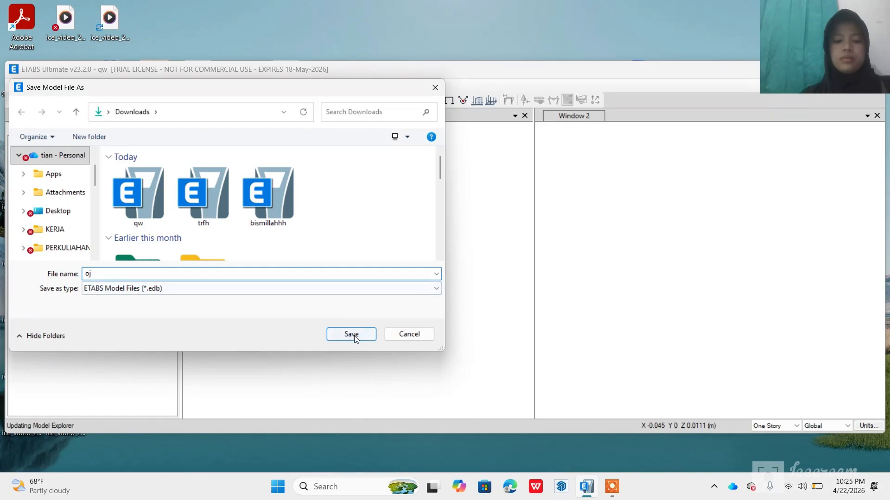
pyautogui.press('Return')
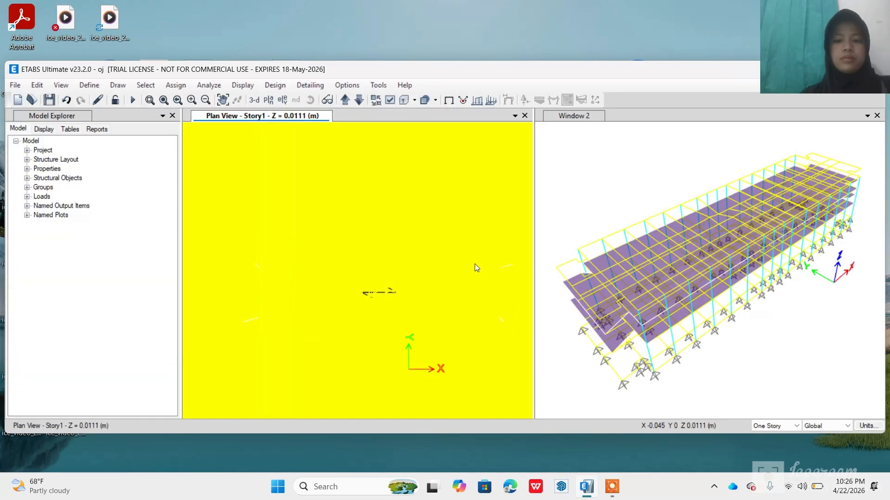
# Review the imported frame in 3D and open bismillah ya Allah again for another 3D model DXF import
pyautogui.scroll(-3, 594, 293)
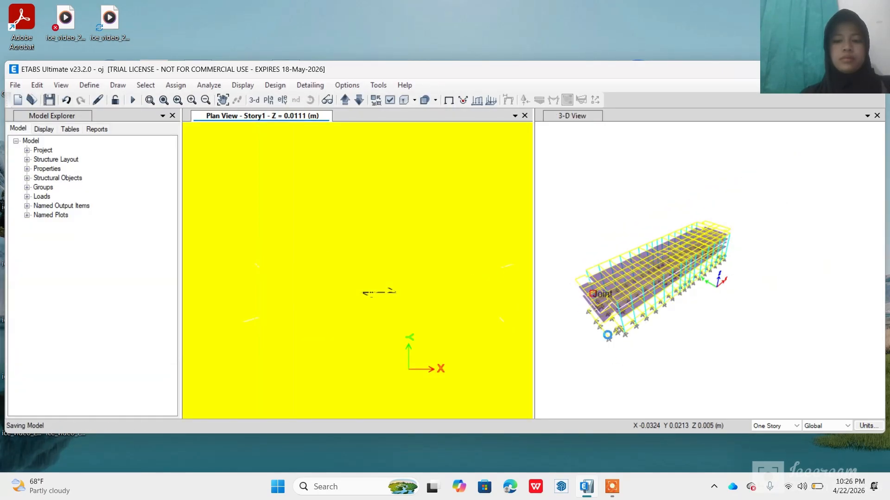
pyautogui.scroll(5, 610, 336)
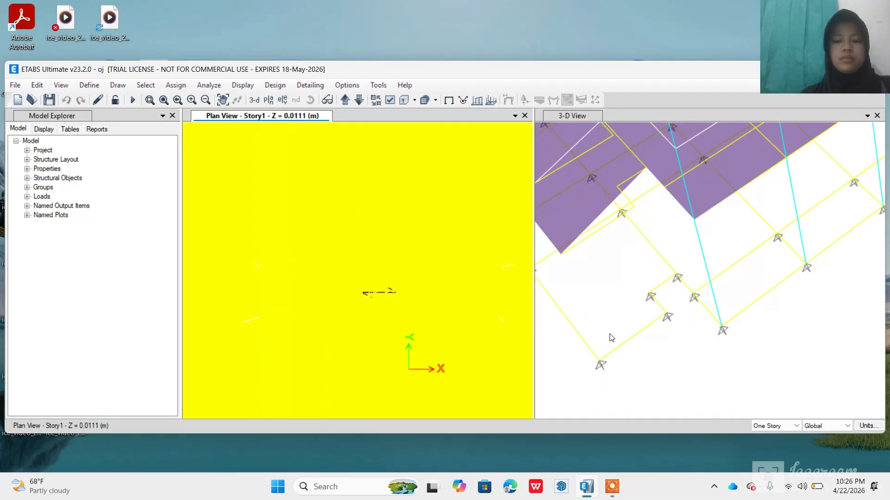
pyautogui.scroll(-6, 609, 337)
pyautogui.scroll(3, 599, 313)
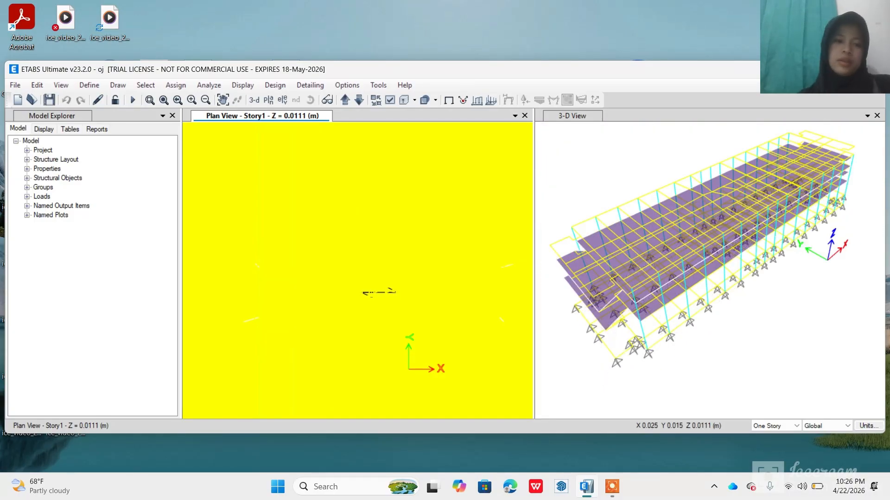
pyautogui.click(15, 85)
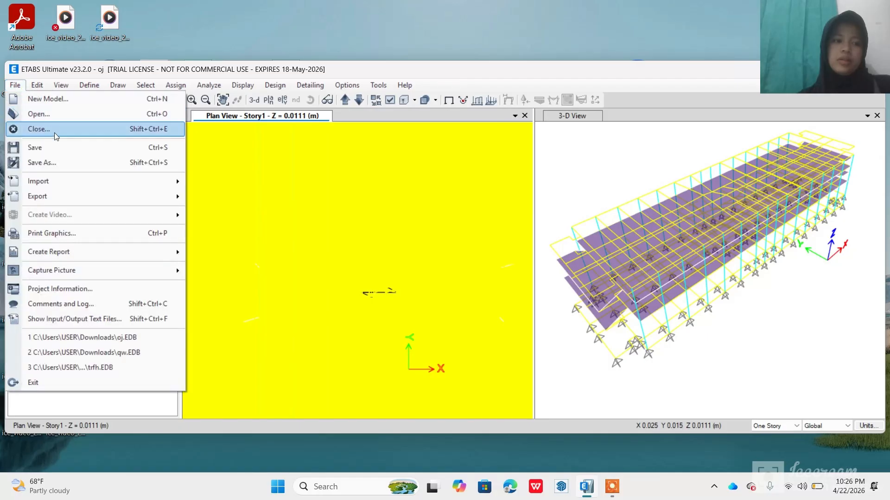
pyautogui.moveTo(91, 182)
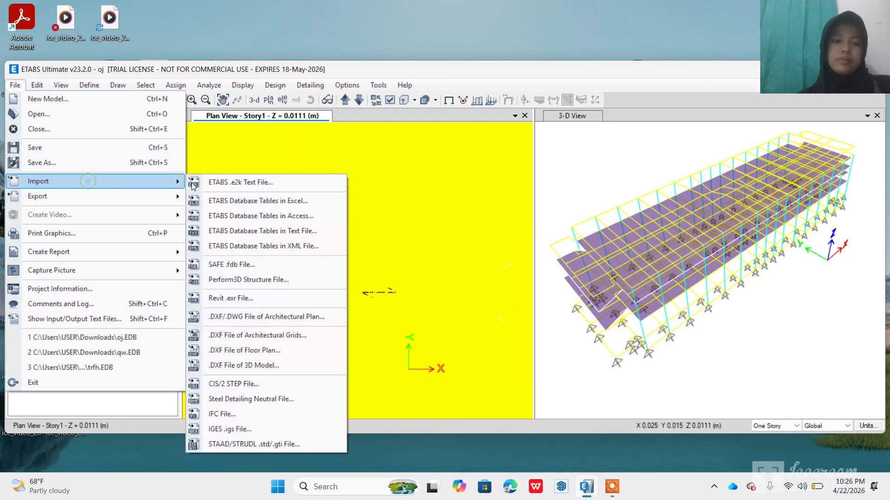
pyautogui.click(249, 366)
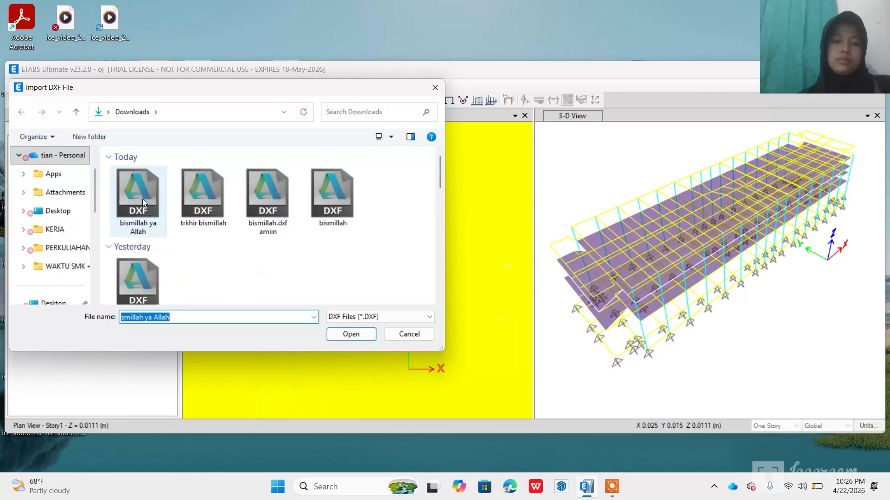
pyautogui.click(351, 335)
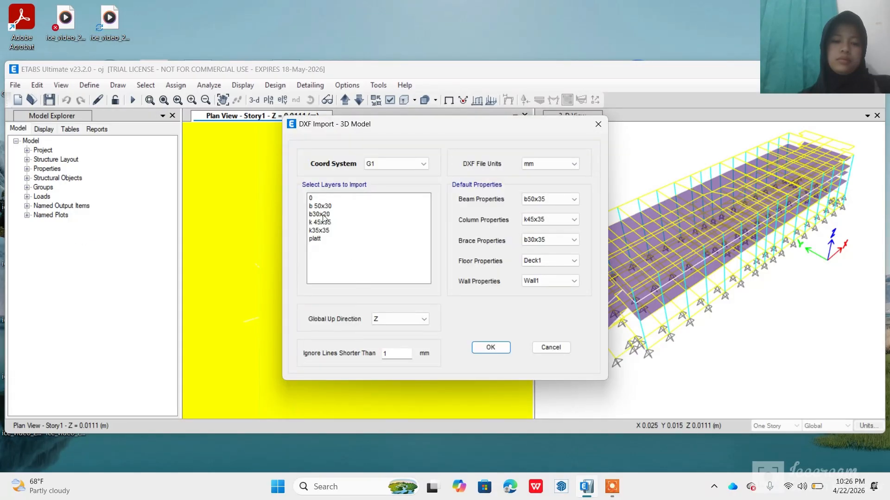
# Select layers b30x20 and k35x35 for import, with b30x35 as default beam property and k35x35 as default column property
pyautogui.click(319, 214)
pyautogui.click(319, 230)
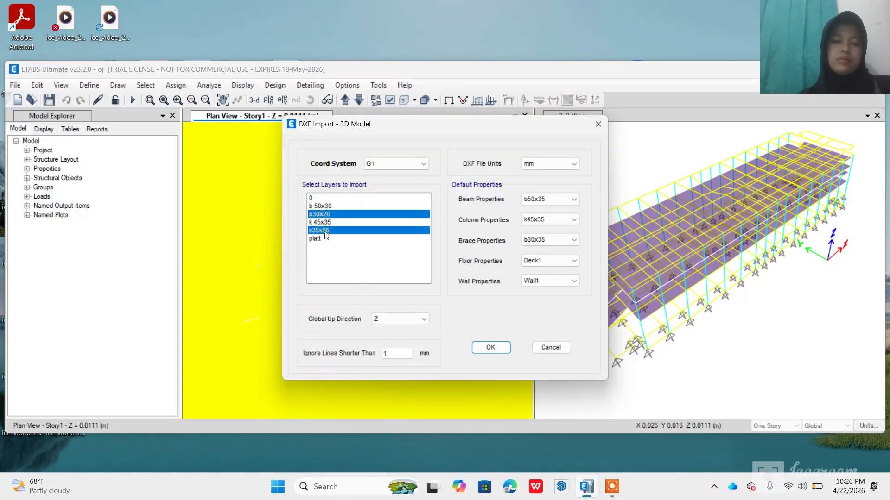
pyautogui.click(574, 200)
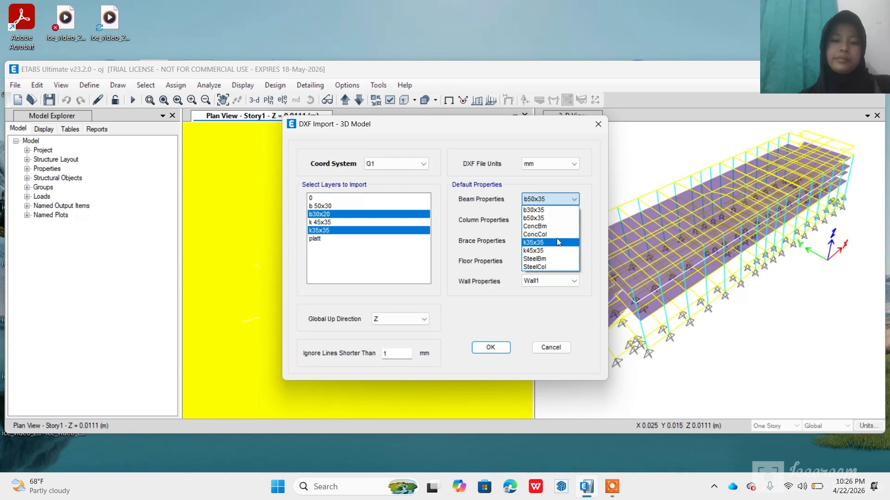
pyautogui.click(532, 210)
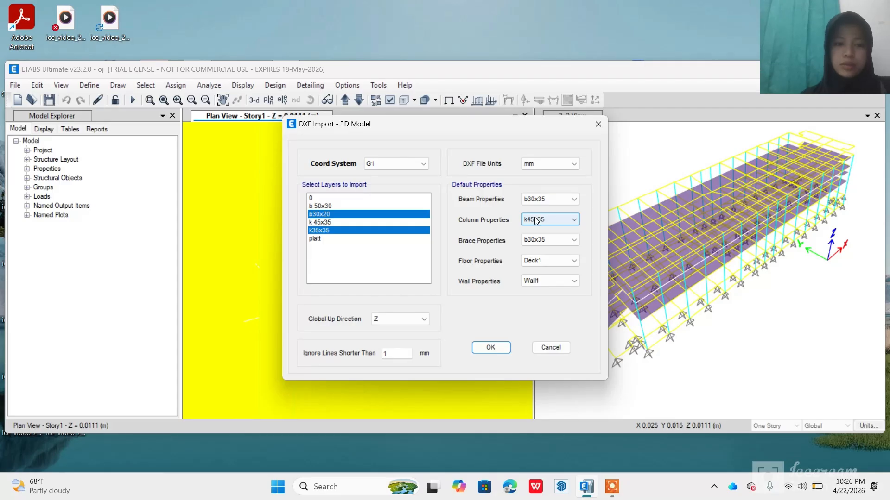
pyautogui.click(536, 221)
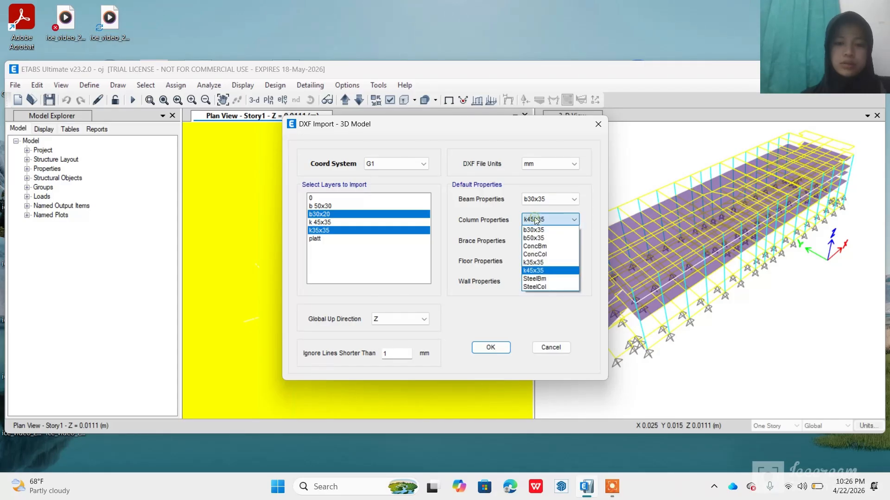
pyautogui.click(538, 275)
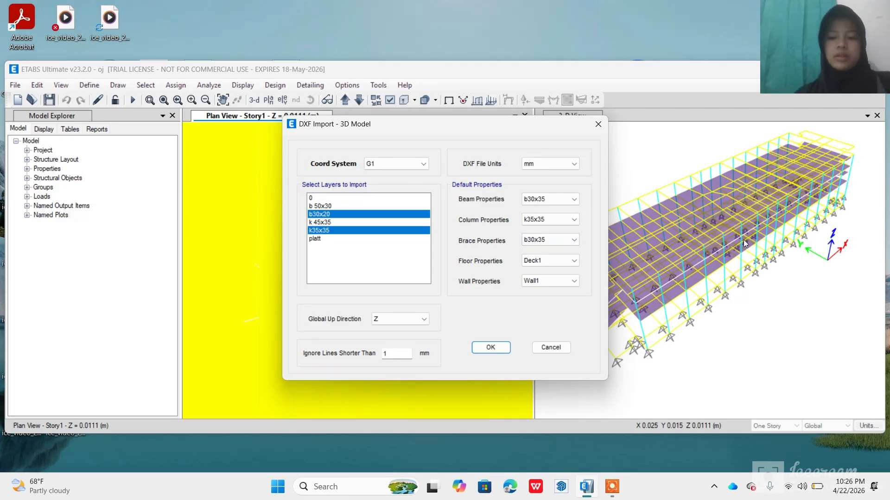
# Run the DXF import and save the model file as wqrqr2f32w
pyautogui.click(491, 347)
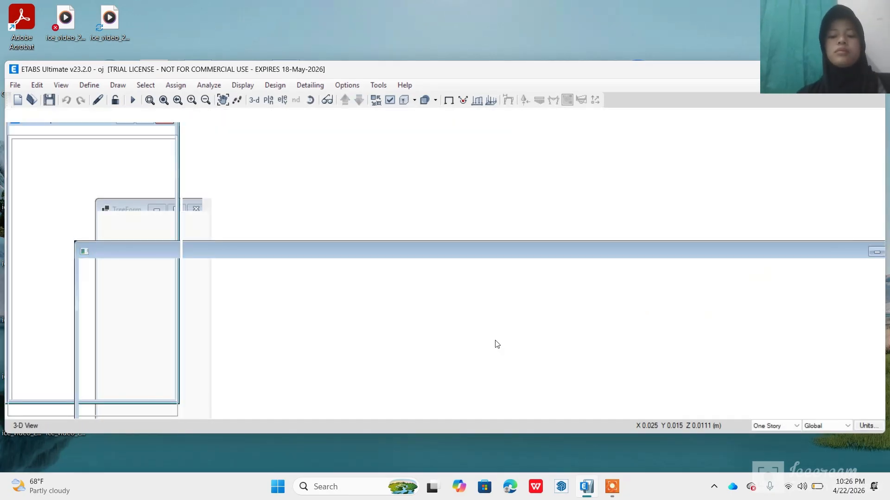
pyautogui.write('wqrqr2f32w')
pyautogui.click(360, 335)
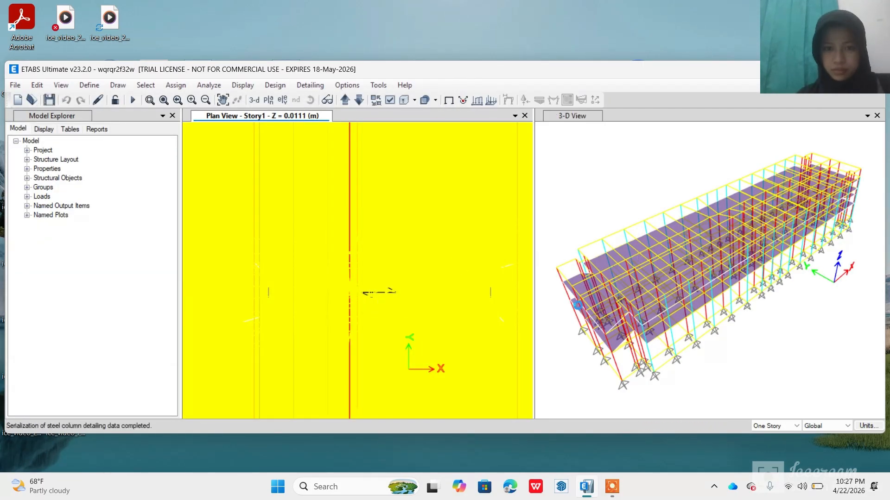
# Examine the imported columns, beams and floor plates of the building frame in the 3D view
pyautogui.scroll(3, 583, 264)
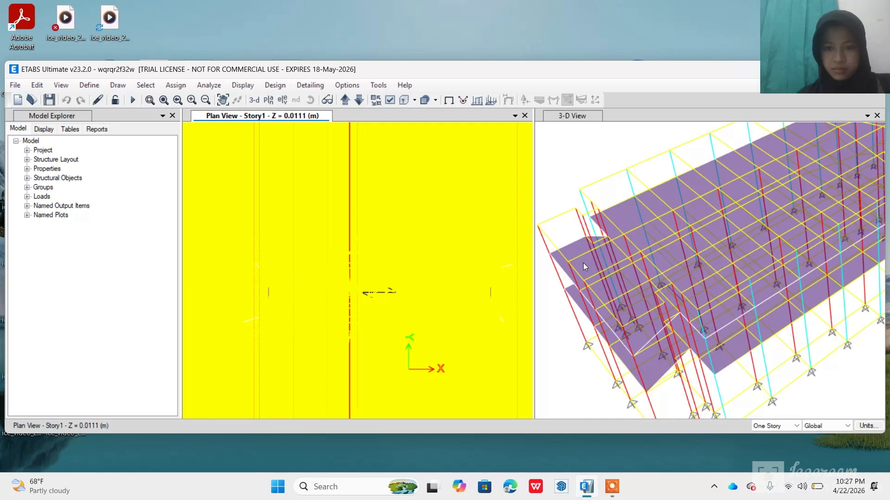
pyautogui.scroll(-3, 583, 263)
pyautogui.scroll(3, 608, 251)
pyautogui.scroll(-3, 752, 265)
pyautogui.scroll(5, 723, 266)
pyautogui.scroll(-3, 657, 244)
pyautogui.scroll(3, 639, 247)
pyautogui.scroll(-3, 647, 251)
pyautogui.scroll(-2, 647, 252)
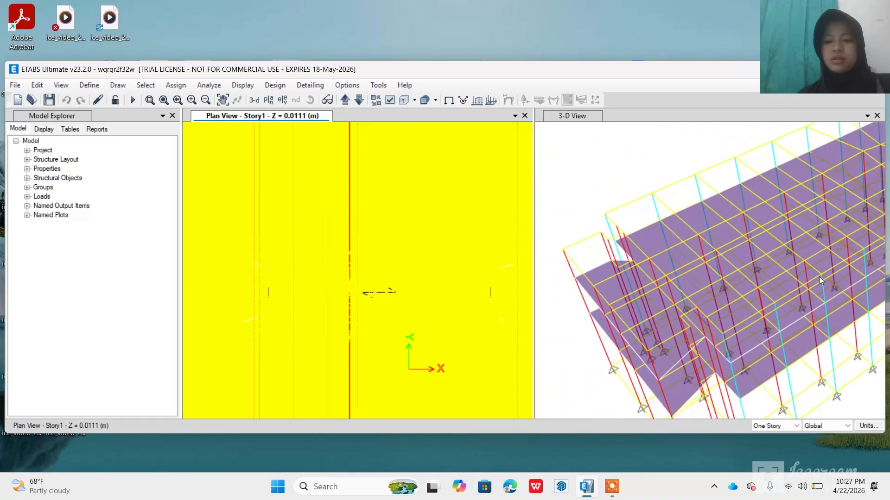
pyautogui.scroll(-3, 715, 296)
pyautogui.scroll(-3, 716, 296)
pyautogui.scroll(5, 716, 297)
pyautogui.scroll(-3, 668, 284)
pyautogui.scroll(1, 668, 285)
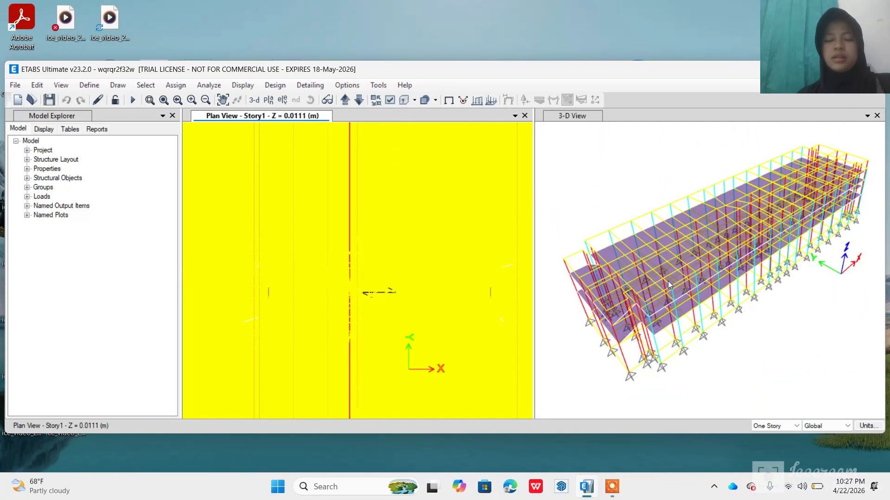
pyautogui.scroll(2, 668, 281)
pyautogui.scroll(-3, 668, 281)
pyautogui.scroll(3, 668, 281)
pyautogui.scroll(-2, 668, 280)
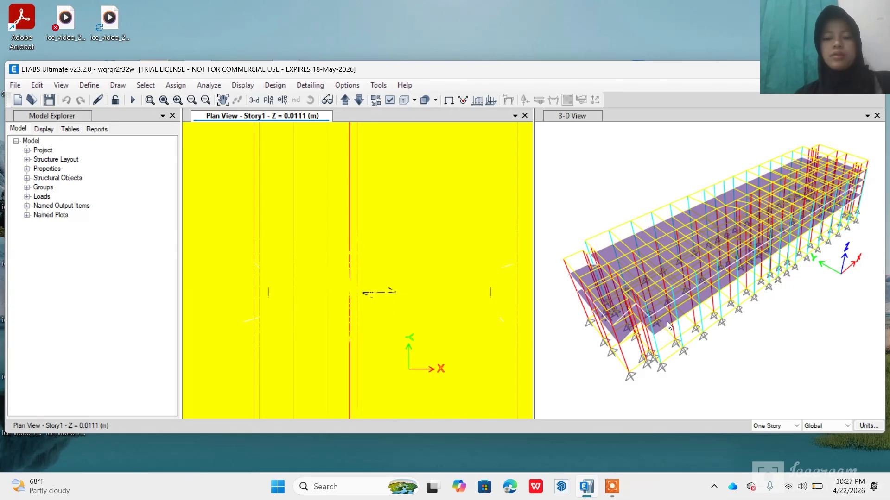
pyautogui.scroll(3, 644, 349)
pyautogui.scroll(-10, 645, 347)
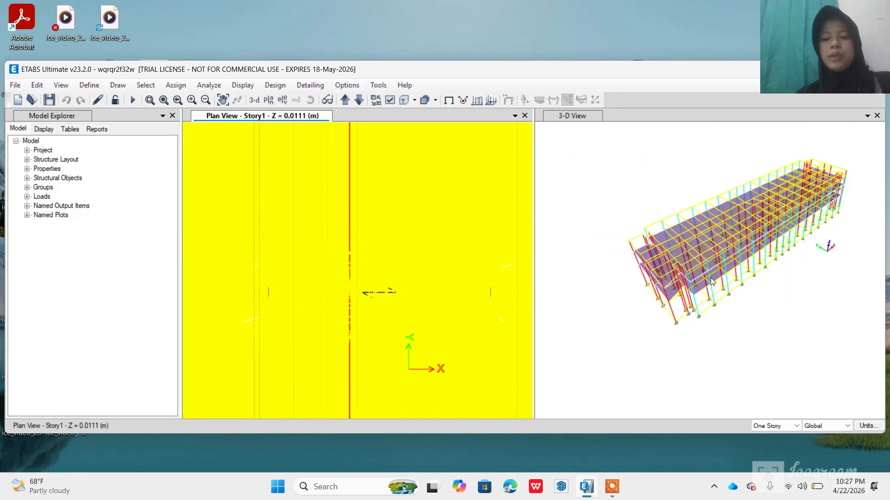
pyautogui.scroll(5, 651, 315)
pyautogui.moveTo(659, 310); pyautogui.dragTo(689, 296, button='middle')
pyautogui.scroll(-3, 575, 284)
pyautogui.scroll(3, 570, 270)
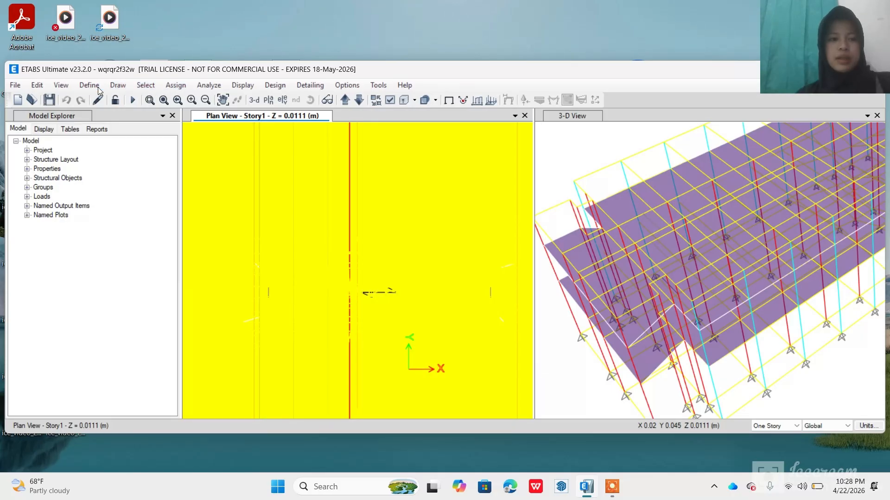
pyautogui.click(176, 86)
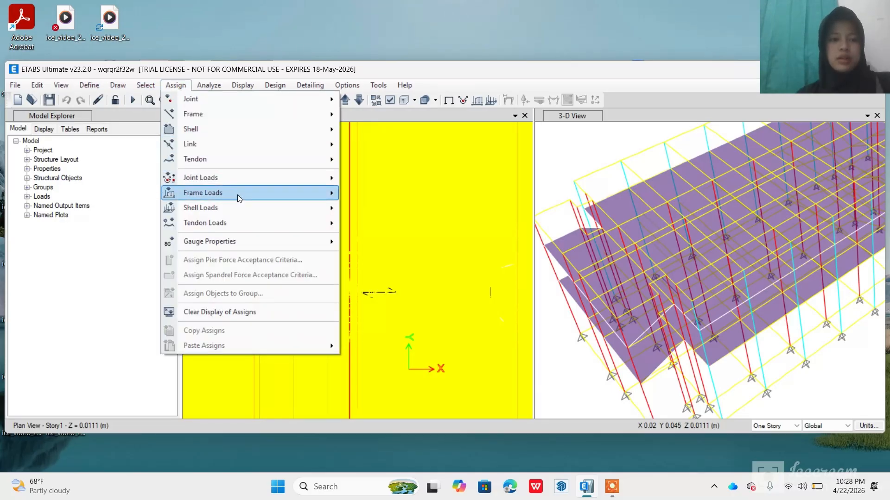
pyautogui.moveTo(244, 212)
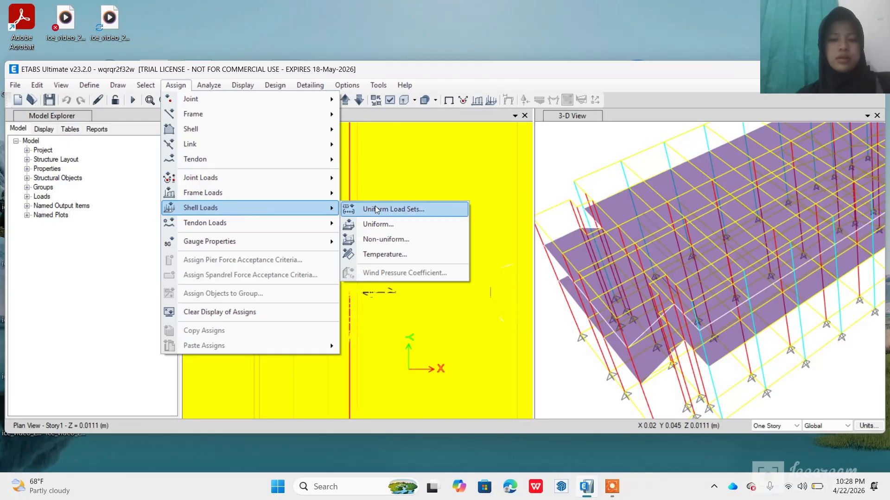
pyautogui.press('Escape')
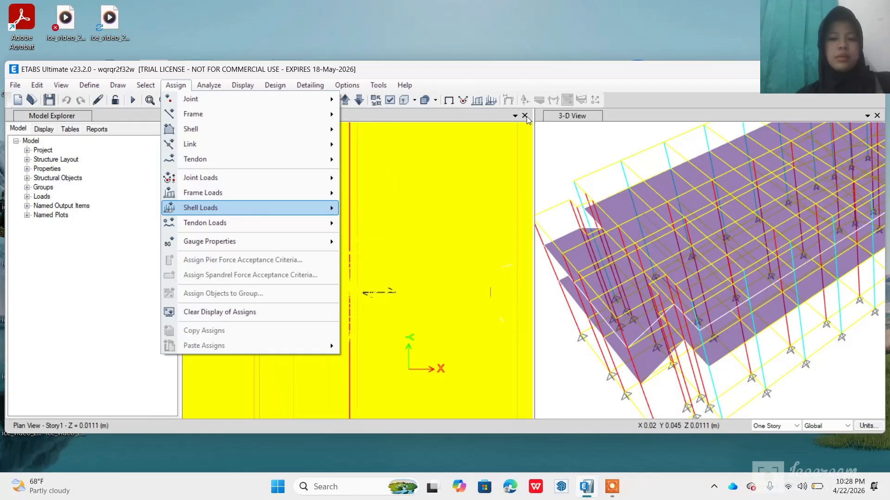
# Review the display options of the 3D view, including the section properties colouring, and accept them
pyautogui.click(565, 148)
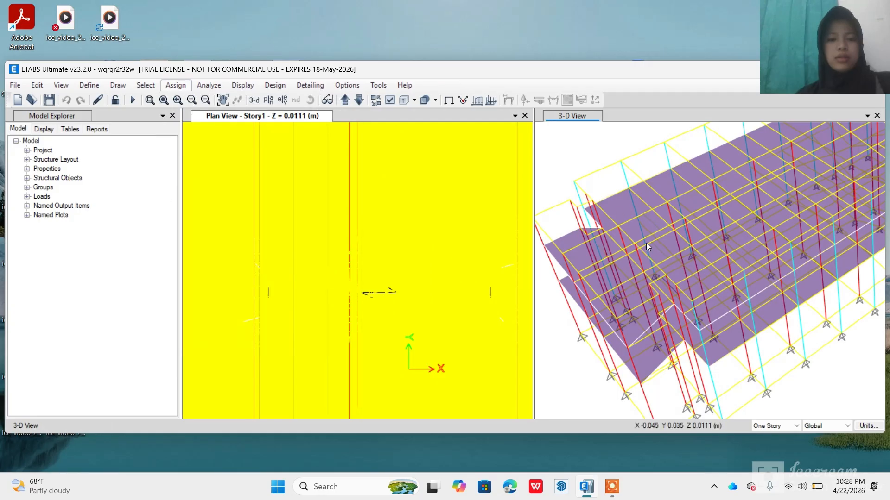
pyautogui.click(389, 100)
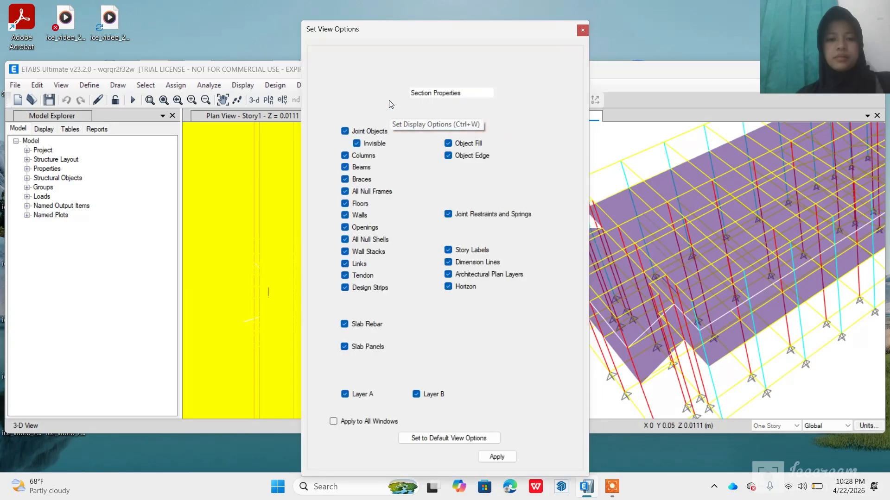
pyautogui.click(460, 95)
pyautogui.click(459, 109)
pyautogui.click(400, 457)
# Assign a uniform shell load of 2.5 kN/m² in the Gravity direction for the Live load pattern, replacing existing loads
pyautogui.click(88, 85)
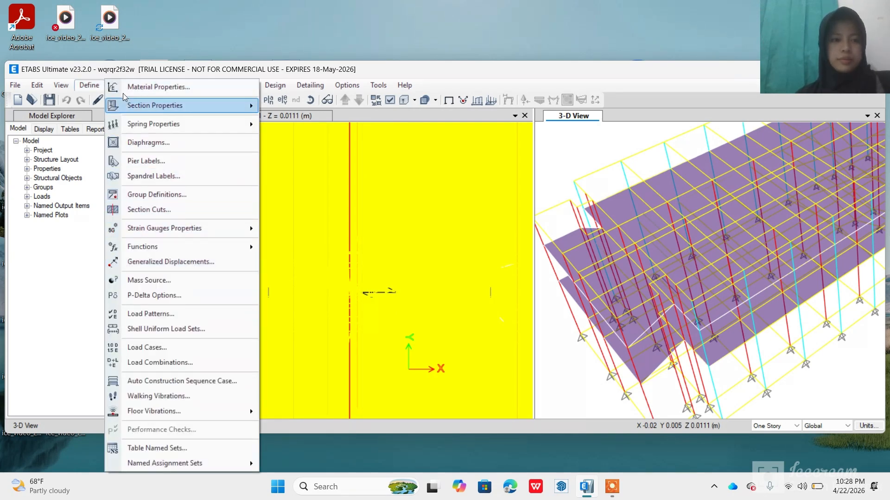
pyautogui.click(89, 86)
pyautogui.click(175, 87)
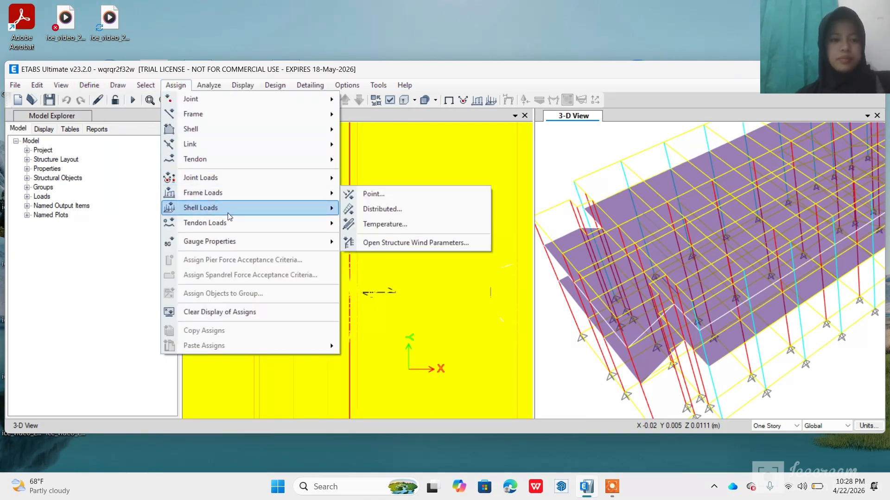
pyautogui.click(378, 225)
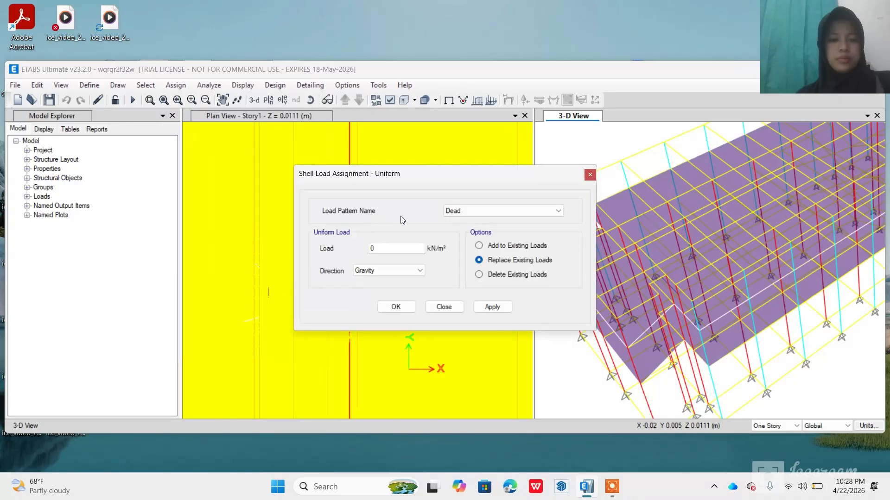
pyautogui.click(465, 210)
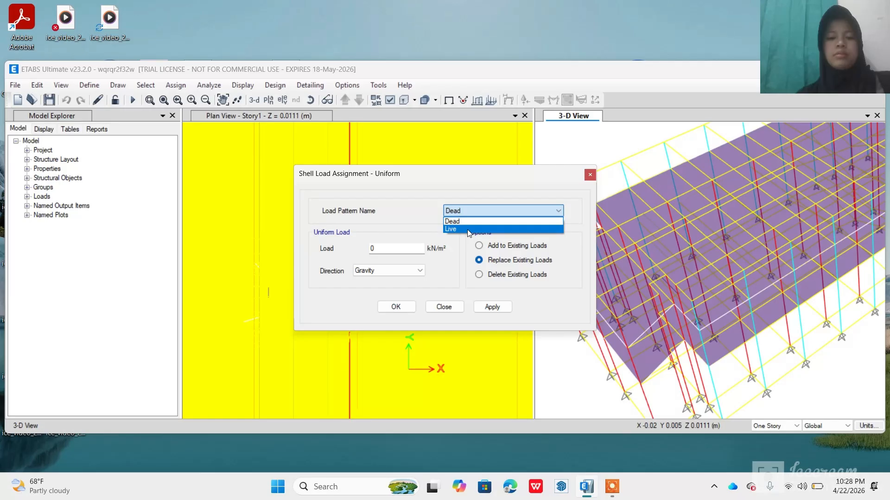
pyautogui.click(467, 229)
pyautogui.doubleClick(397, 249)
pyautogui.write('2')
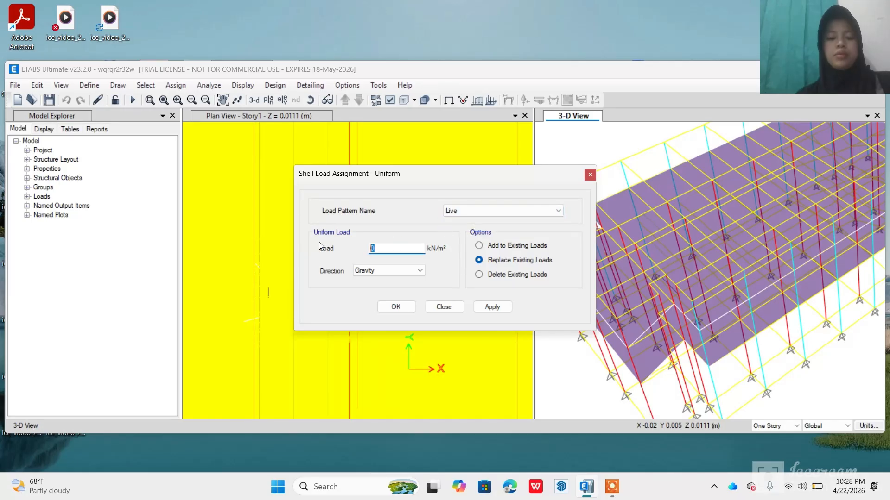
pyautogui.write('.5')
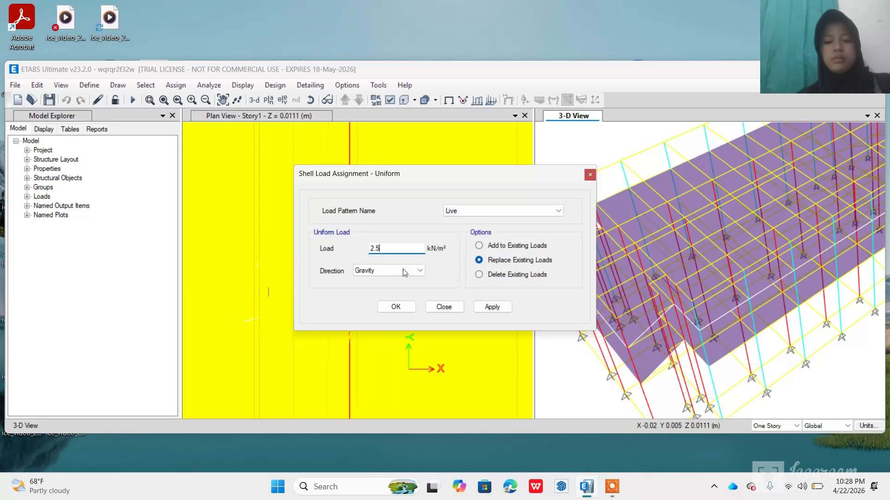
pyautogui.click(398, 307)
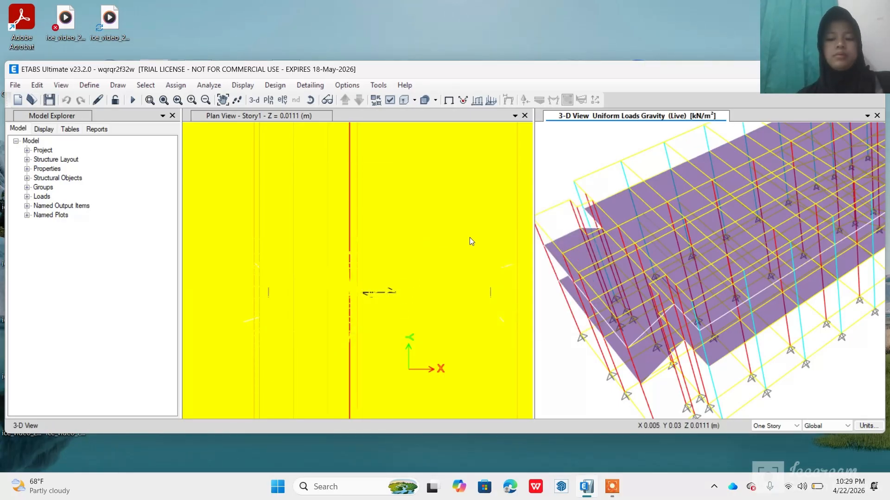
pyautogui.scroll(-5, 593, 269)
pyautogui.scroll(5, 605, 255)
pyautogui.click(175, 84)
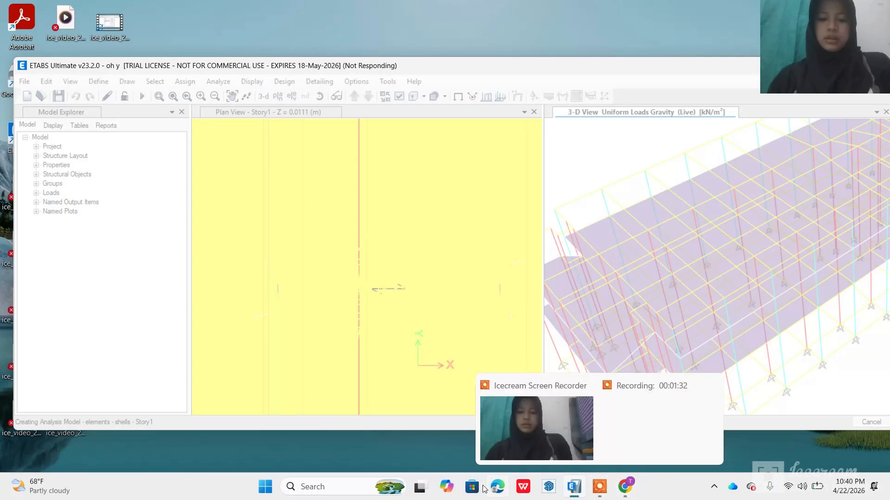
# Switch to Google Chrome, search Google for youtube and open the YouTube site
pyautogui.click(341, 486)
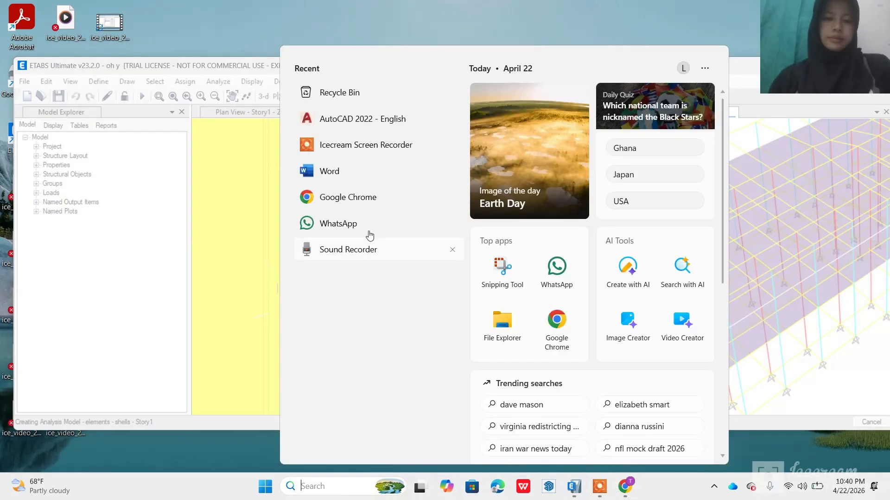
pyautogui.click(385, 201)
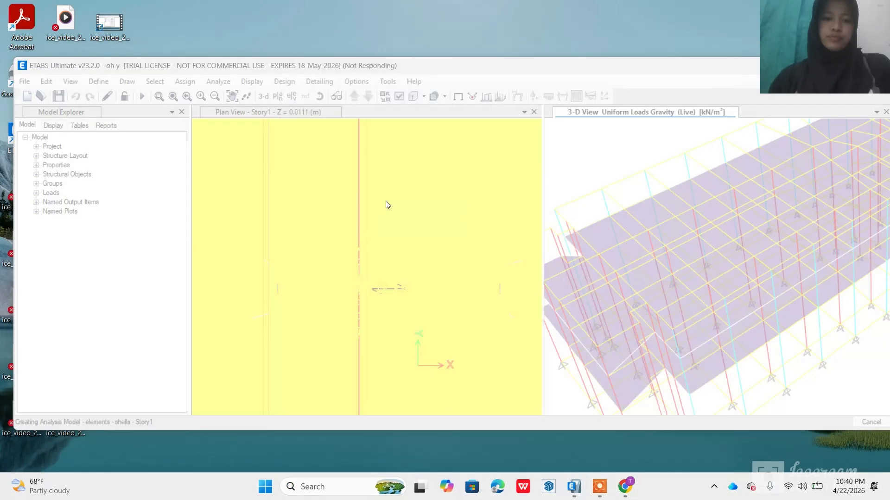
pyautogui.click(417, 218)
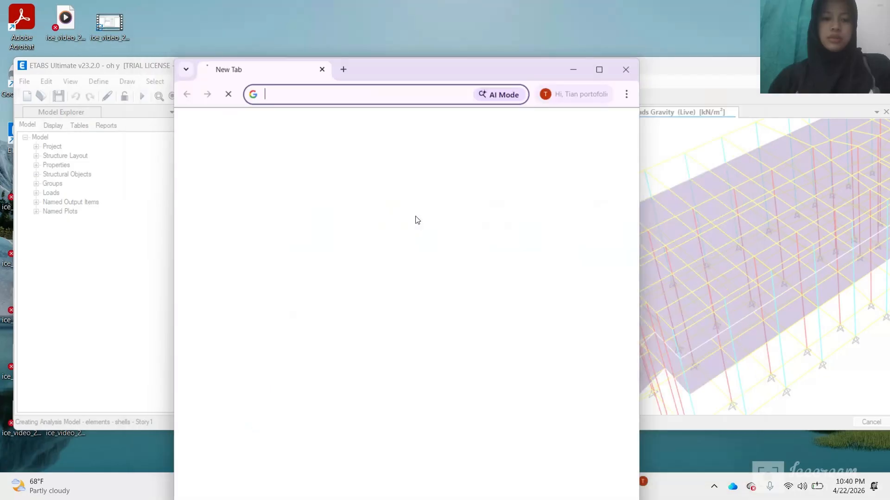
pyautogui.click(374, 277)
pyautogui.write('youtube')
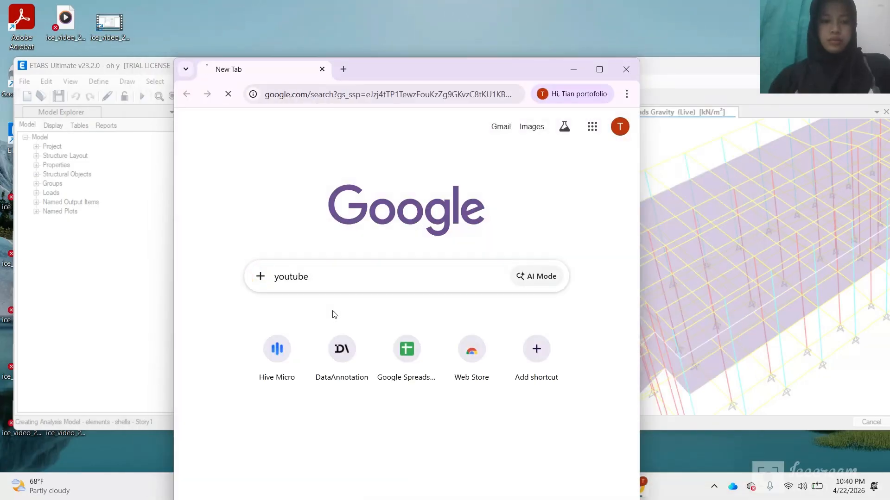
pyautogui.press('Return')
pyautogui.click(228, 240)
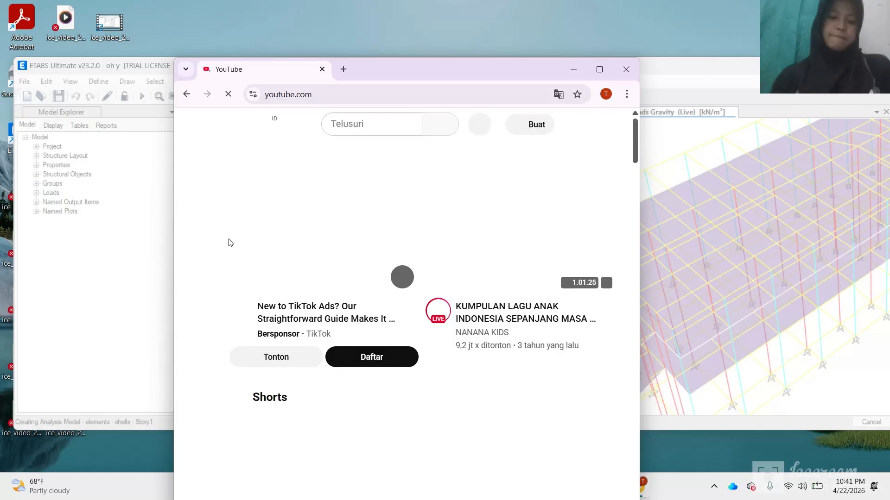
# Search YouTube for the tutorial creator's name and look through the results for the matching channel
pyautogui.click(388, 92)
pyautogui.click(388, 91)
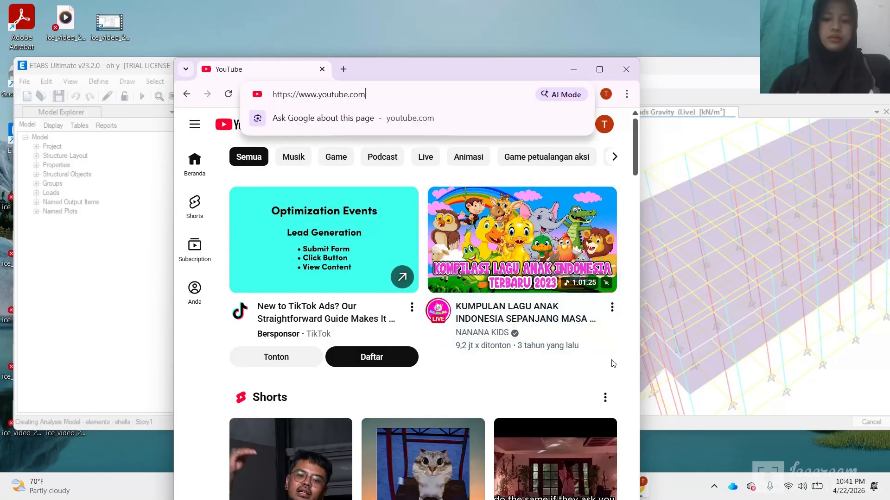
pyautogui.click(370, 130)
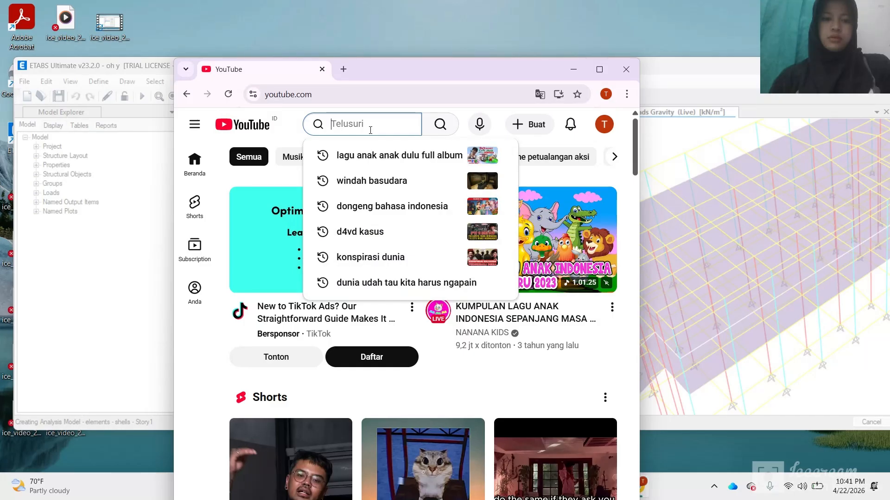
pyautogui.write('r')
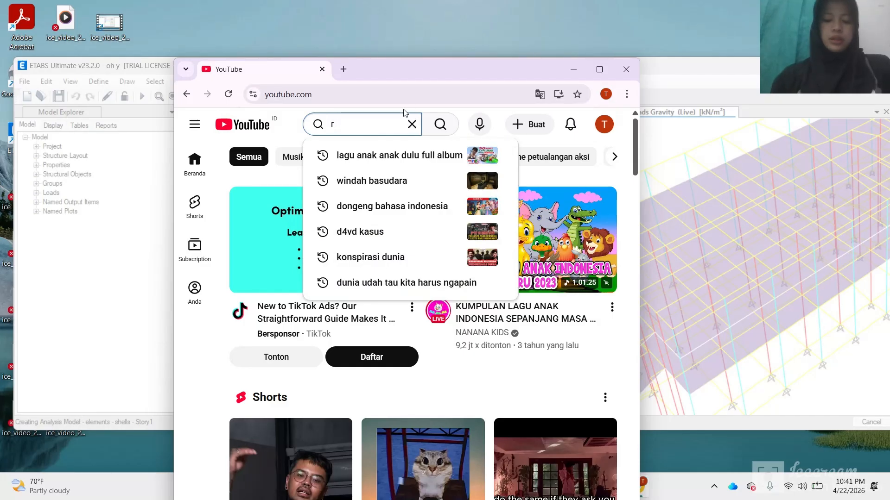
pyautogui.write('obi rohend')
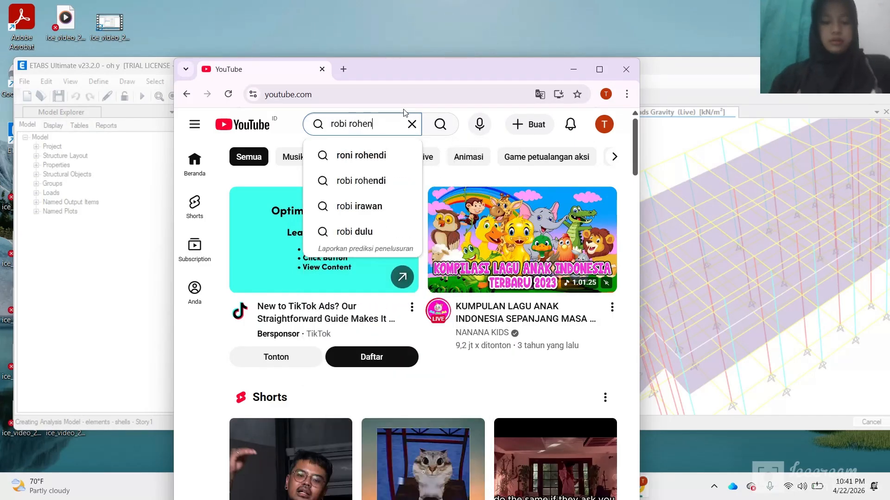
pyautogui.click(355, 155)
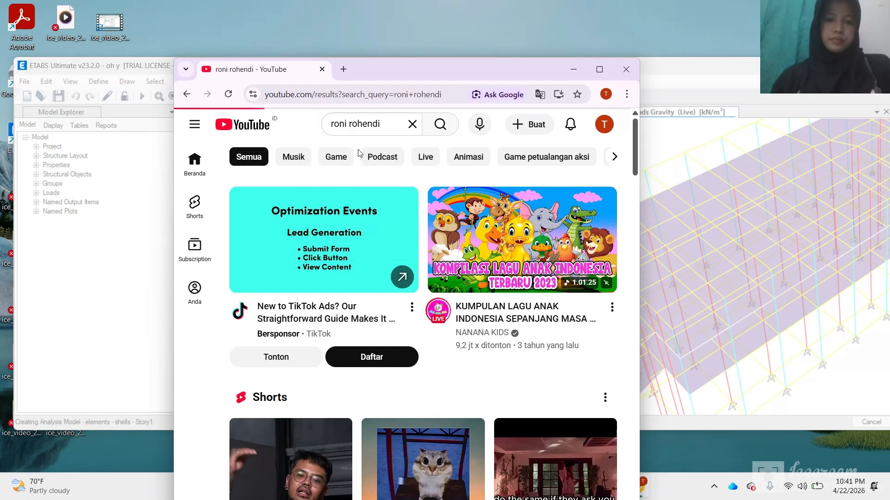
pyautogui.scroll(-1, 399, 232)
pyautogui.scroll(-10, 401, 243)
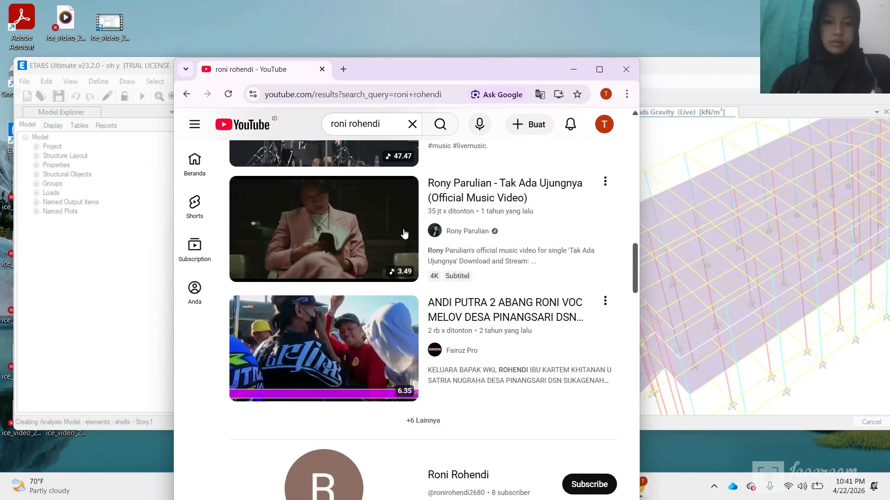
pyautogui.scroll(-14, 405, 234)
pyautogui.scroll(13, 404, 232)
pyautogui.scroll(6, 412, 187)
# Add etabs to the creator's name in the YouTube search and look through the results
pyautogui.click(392, 124)
pyautogui.write('etabs')
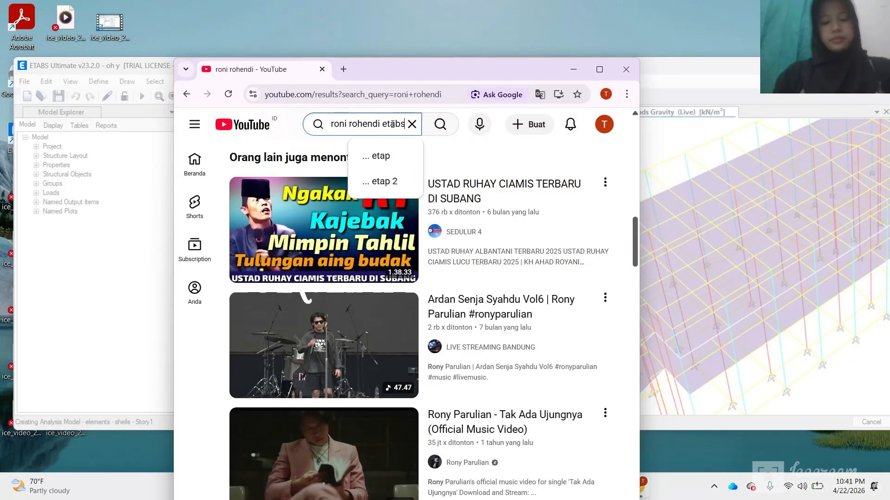
pyautogui.press('Return')
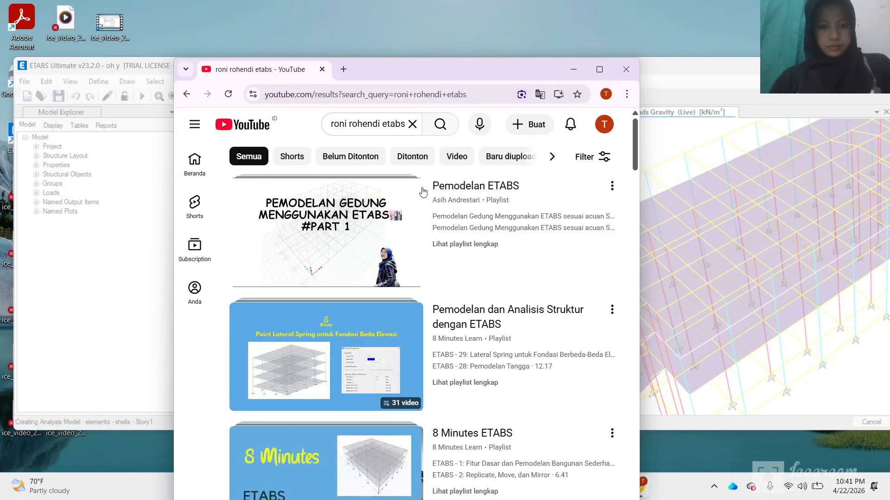
pyautogui.scroll(-10, 423, 191)
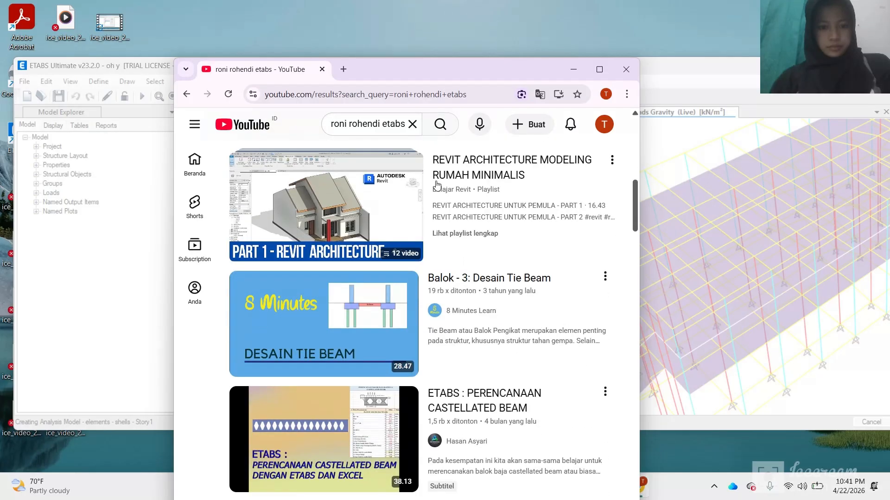
pyautogui.scroll(-20, 436, 185)
pyautogui.scroll(-20, 442, 184)
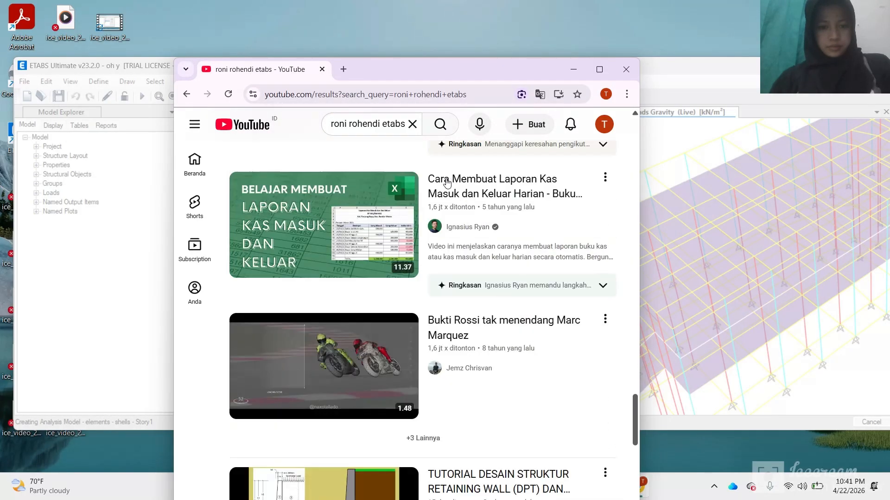
pyautogui.scroll(-10, 446, 183)
pyautogui.scroll(-6, 447, 183)
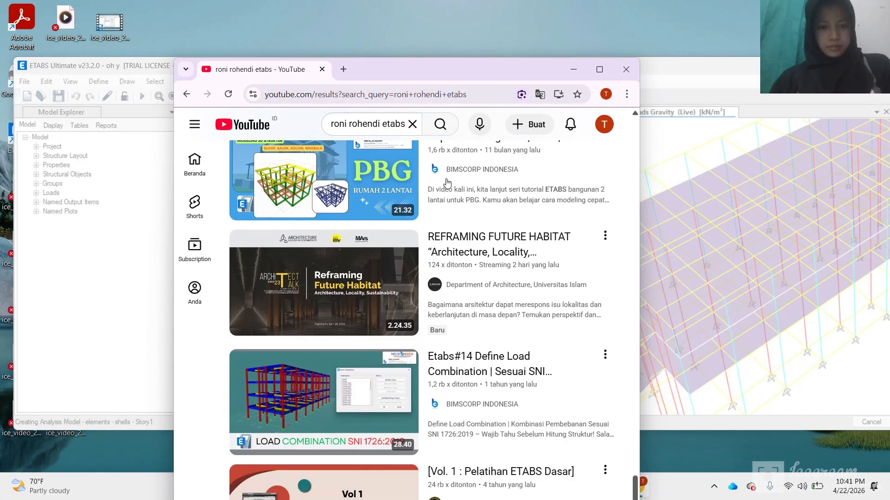
pyautogui.scroll(6, 440, 165)
pyautogui.scroll(20, 461, 195)
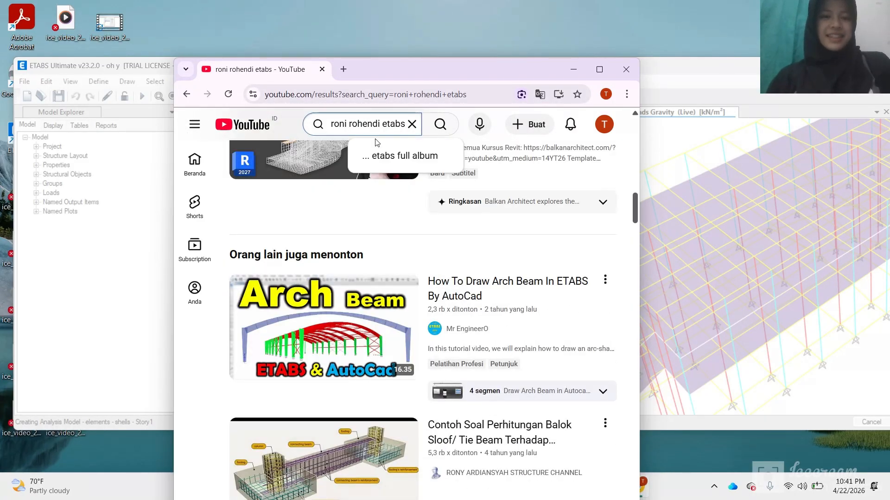
# Correct the spelling of the creator's first name in the search and run it again
pyautogui.press('BackSpace')
pyautogui.press('BackSpace')
pyautogui.write('bi')
pyautogui.press('Return')
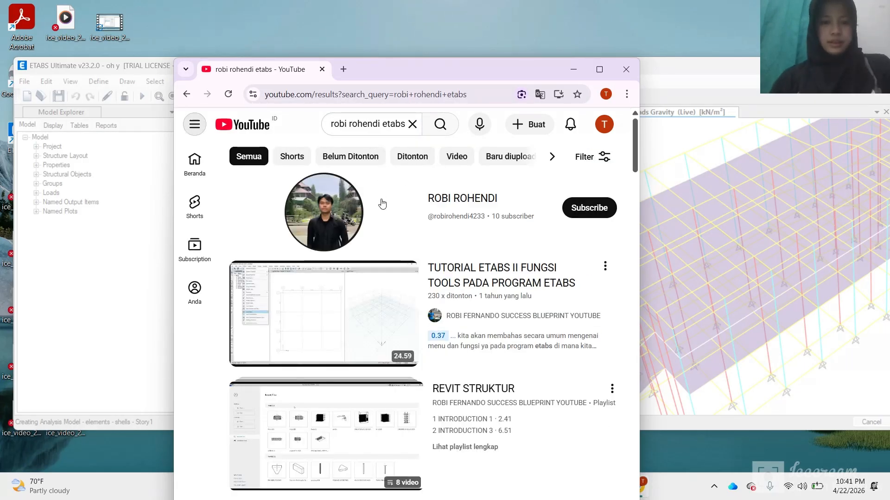
# Open the creator's channel and play the video TUTORIAL IMPORT FILE SKETCHUP KE CAD DAN ETABS
pyautogui.click(382, 204)
pyautogui.scroll(-3, 329, 267)
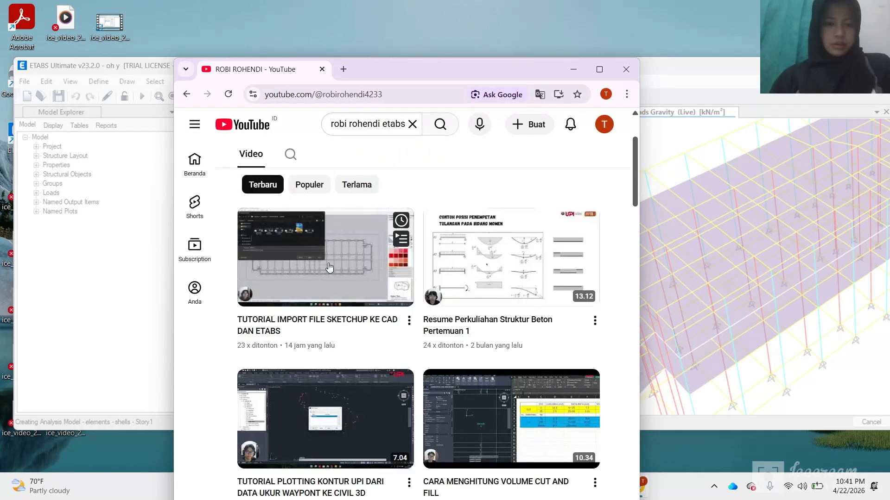
pyautogui.click(329, 267)
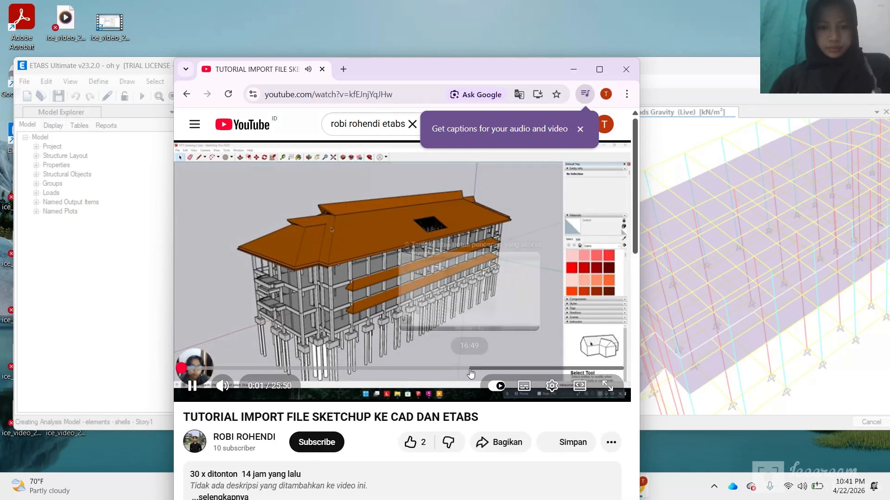
# Jump the tutorial to about 16:49, set its playback quality to HD and show it full screen
pyautogui.click(470, 369)
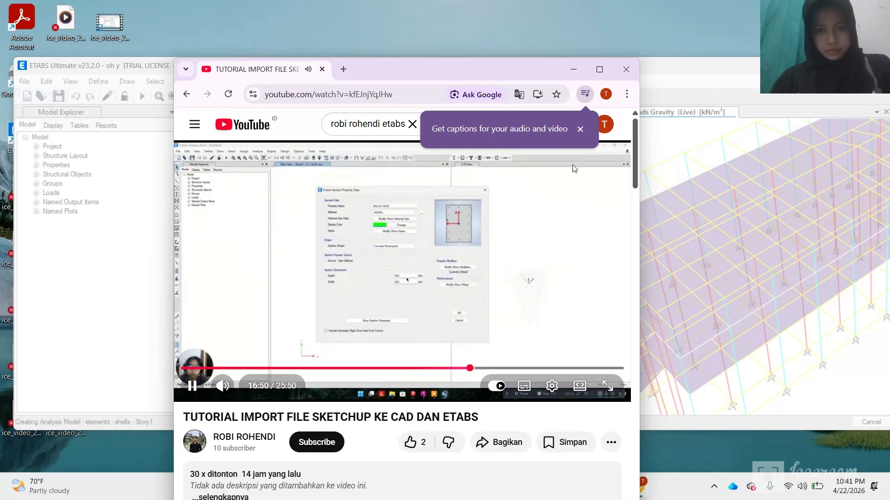
pyautogui.click(551, 386)
pyautogui.click(585, 346)
pyautogui.click(544, 234)
pyautogui.click(607, 386)
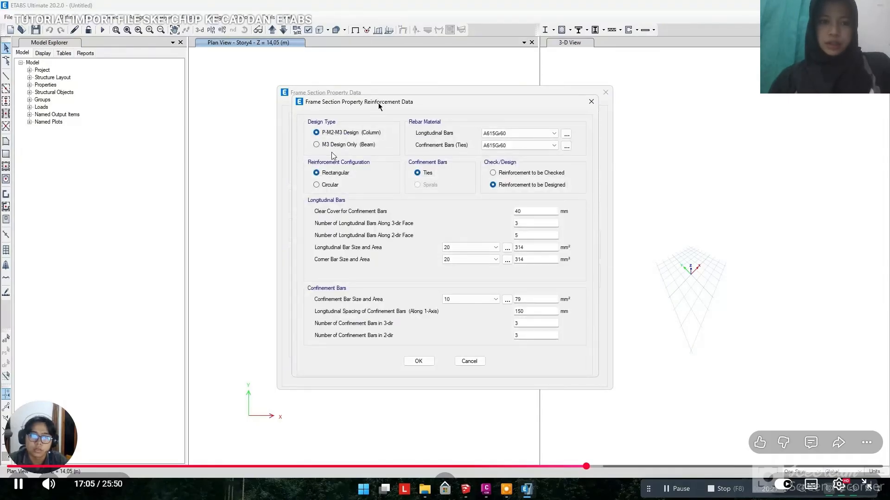
# Skip forward through the tutorial to review the DXF 3D model layer imports, deck properties and floor loads
pyautogui.click(601, 466)
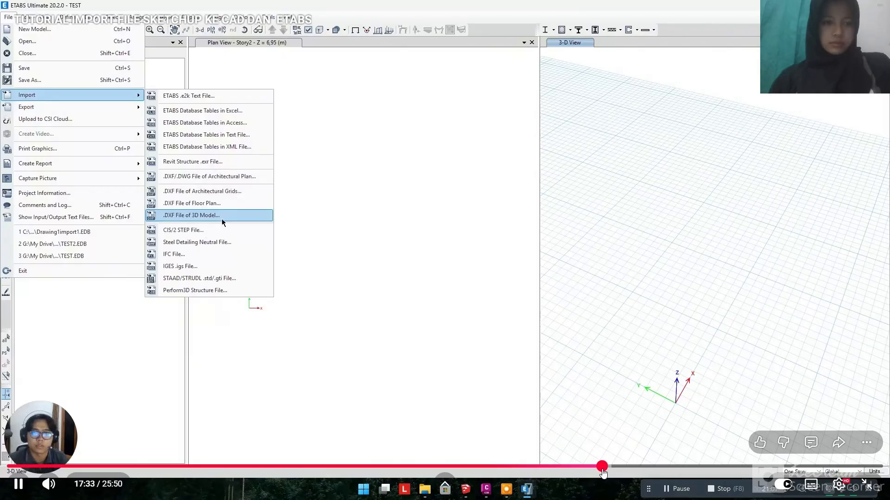
pyautogui.press('Right')
pyautogui.press('Right')
pyautogui.press('Right')
pyautogui.press('Right')
pyautogui.press('Right')
pyautogui.press('Right')
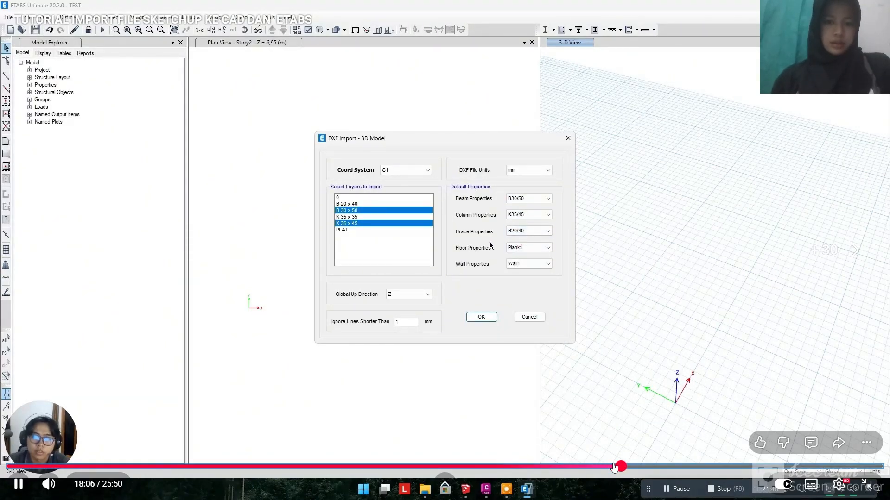
pyautogui.press('Right')
pyautogui.press('Right')
pyautogui.press('Right')
pyautogui.press('Right')
pyautogui.press('Right')
pyautogui.press('Right')
pyautogui.press('Right')
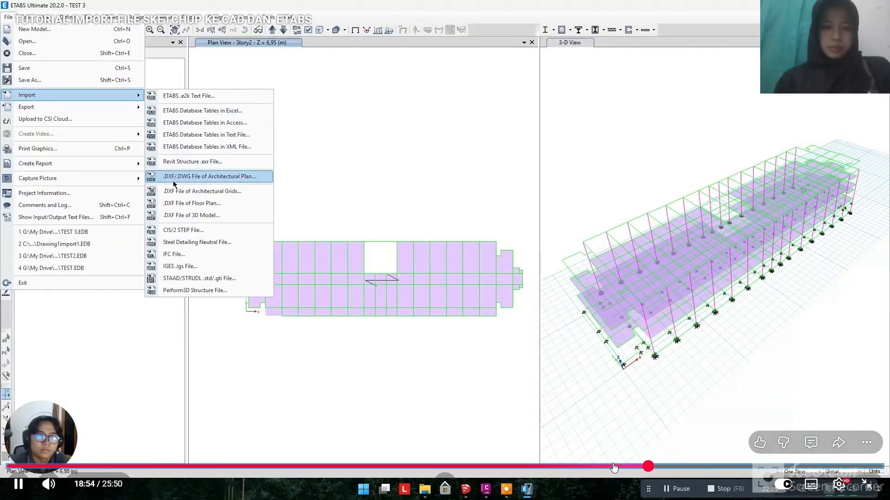
pyautogui.press('Right')
pyautogui.press('Right')
pyautogui.press('Right')
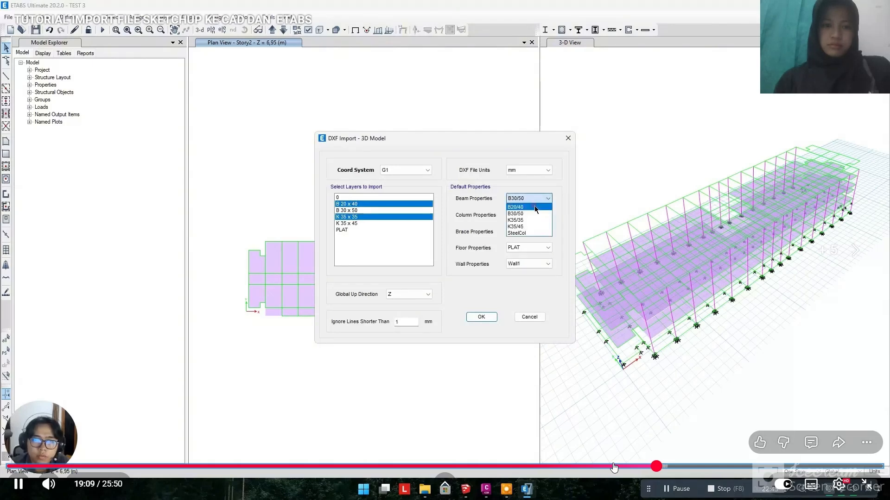
pyautogui.press('Right')
pyautogui.press('Right')
pyautogui.press('Right')
pyautogui.press('Right')
pyautogui.press('Right')
pyautogui.press('Right')
pyautogui.press('Right')
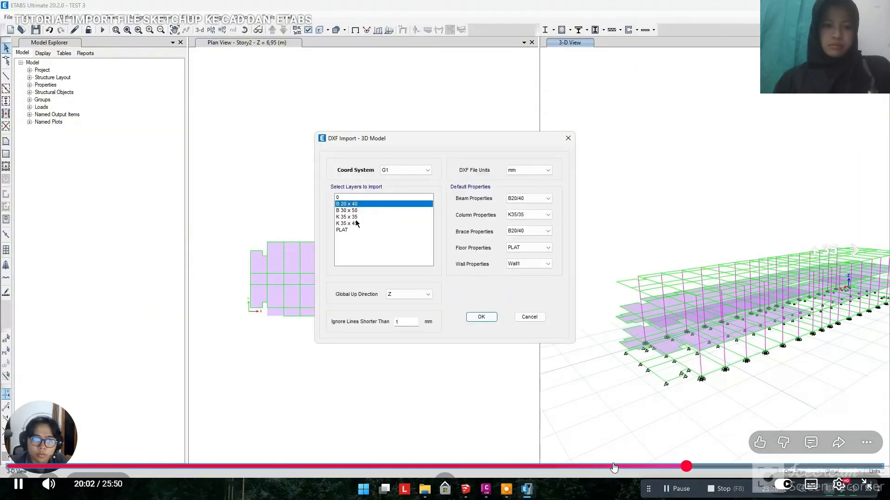
pyautogui.press('Right')
pyautogui.press('Right')
pyautogui.press('Right')
pyautogui.press('Right')
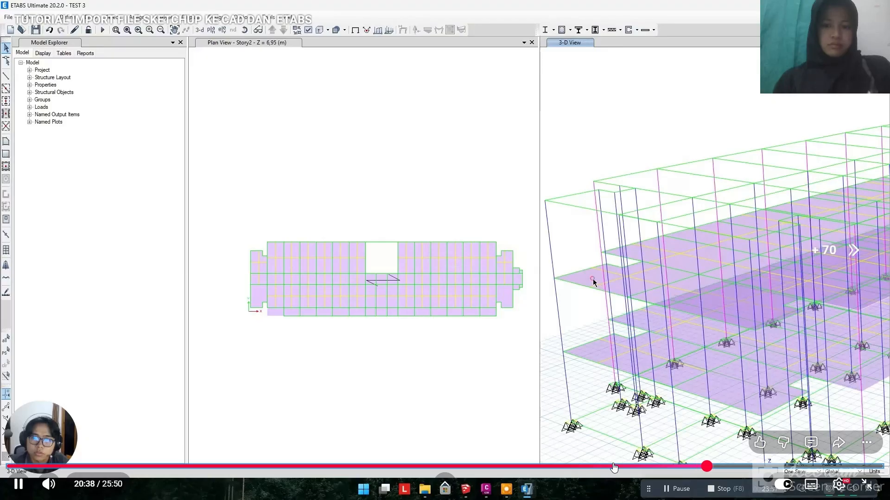
pyautogui.press('Right')
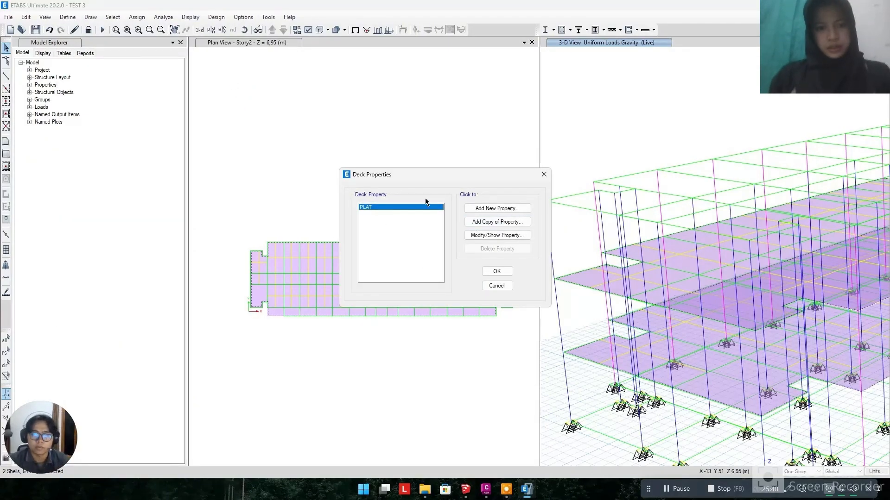
pyautogui.click(505, 235)
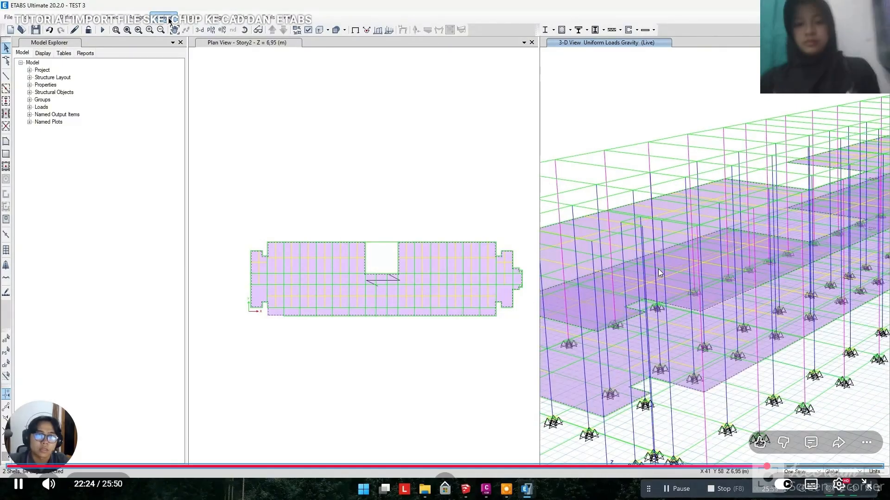
pyautogui.click(170, 18)
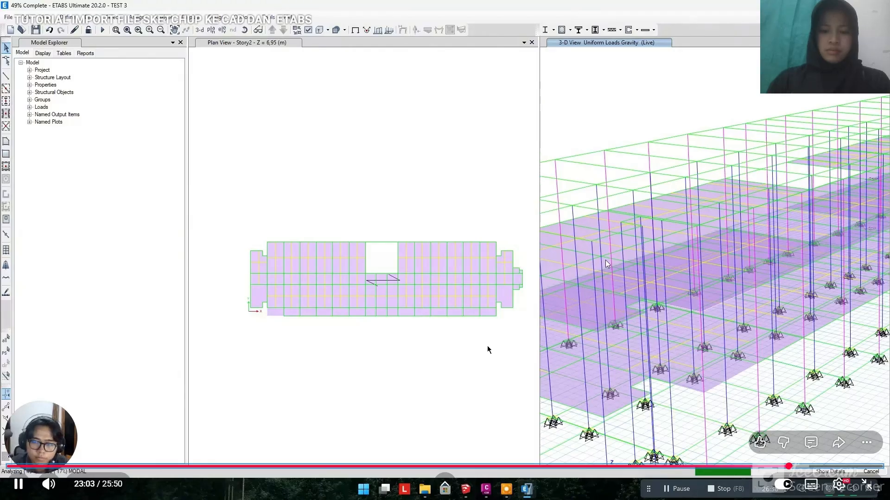
# Skip through the analysis run in the tutorial, watch up to the results tables and pause at 24:33
pyautogui.press('Right')
pyautogui.press('Right')
pyautogui.press('Right')
pyautogui.press('Right')
pyautogui.press('Right')
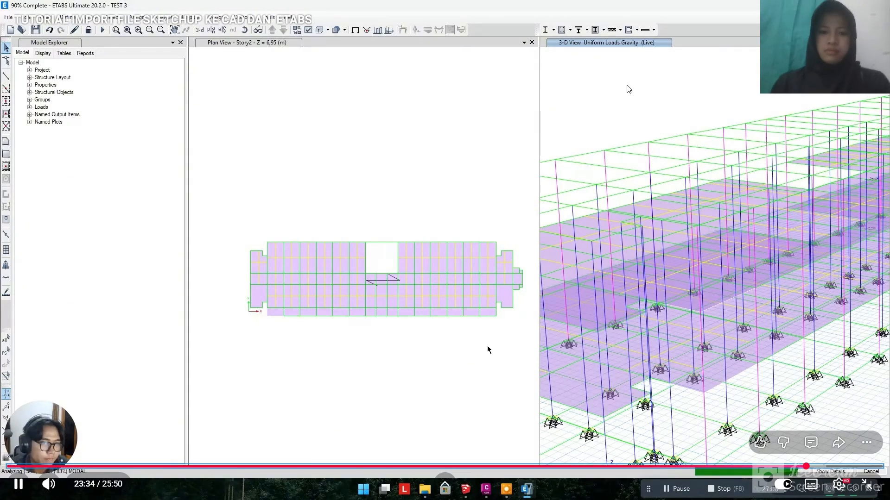
pyautogui.press('Right')
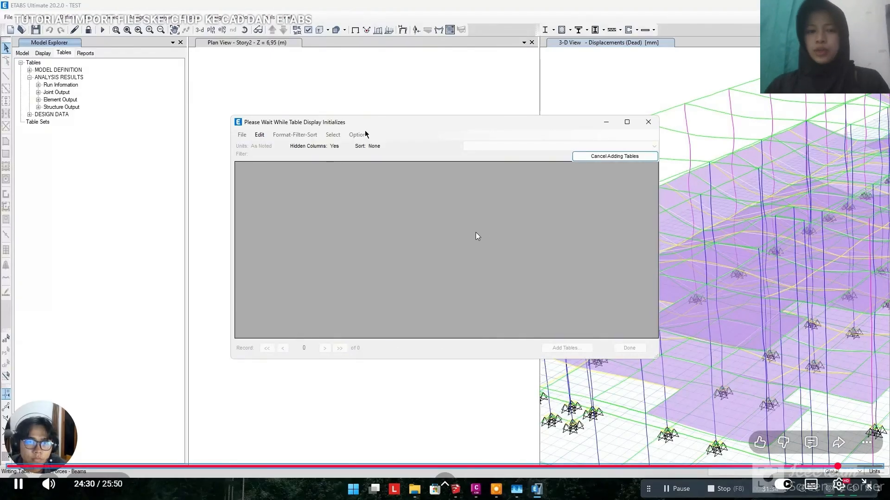
pyautogui.click(577, 330)
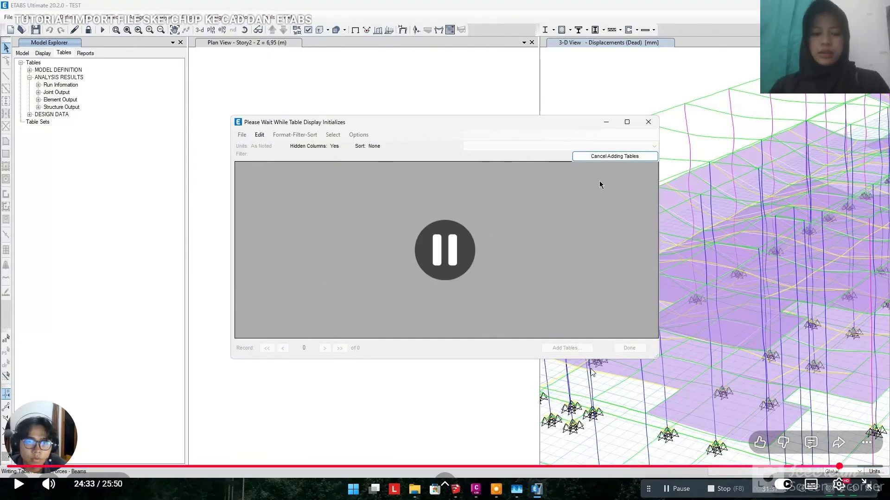
# Leave full screen, glance through the page below the video and close Chrome to return to ETABS
pyautogui.press('Escape')
pyautogui.scroll(-8, 454, 325)
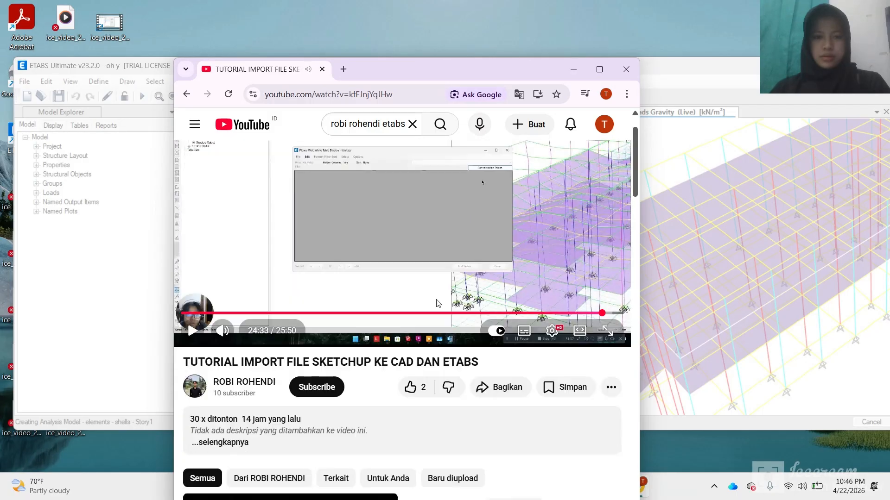
pyautogui.scroll(6, 454, 350)
pyautogui.scroll(-7, 448, 230)
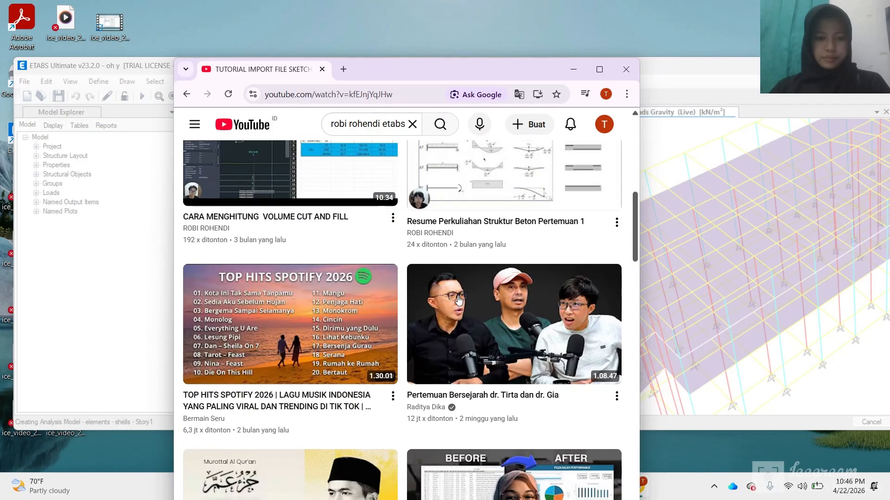
pyautogui.scroll(7, 457, 296)
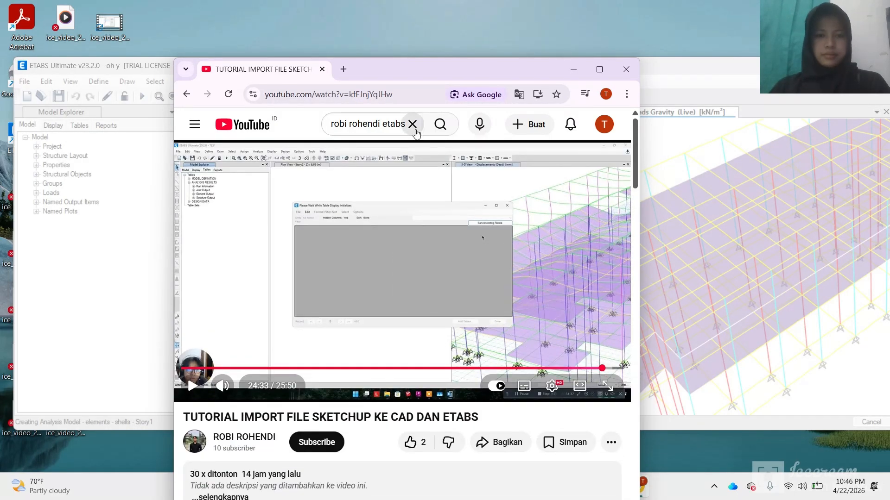
pyautogui.click(412, 123)
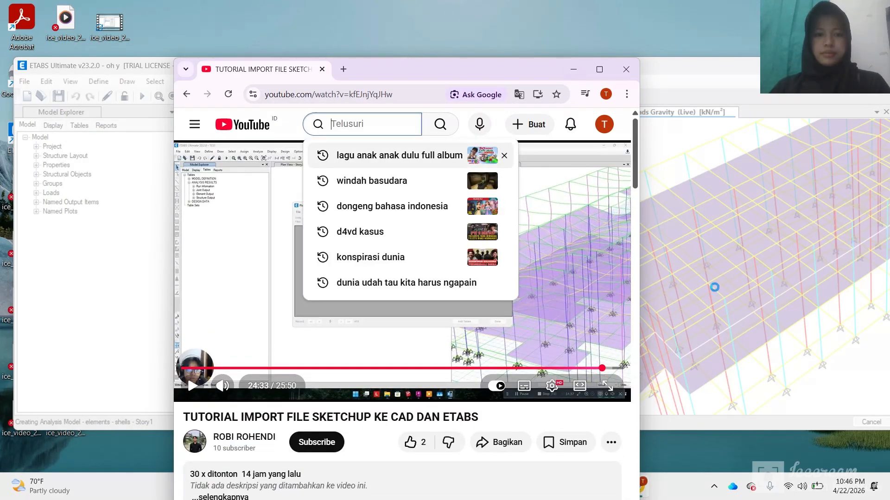
pyautogui.click(626, 68)
pyautogui.moveTo(599, 486)
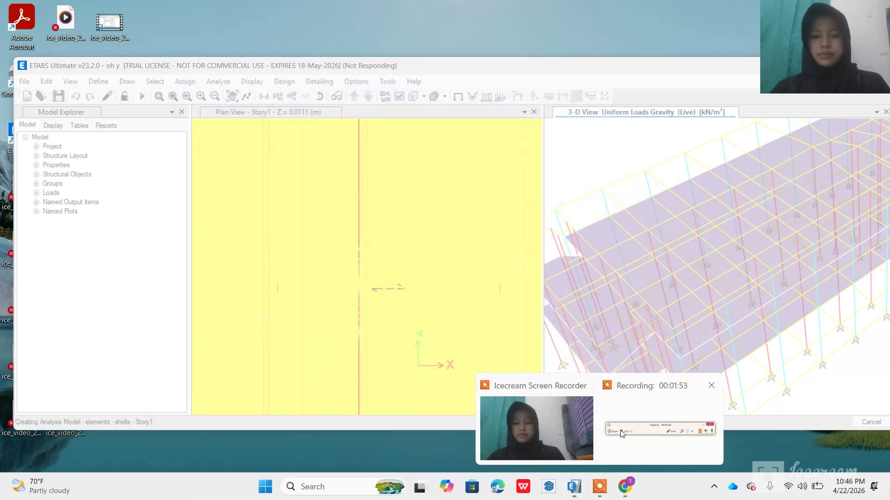